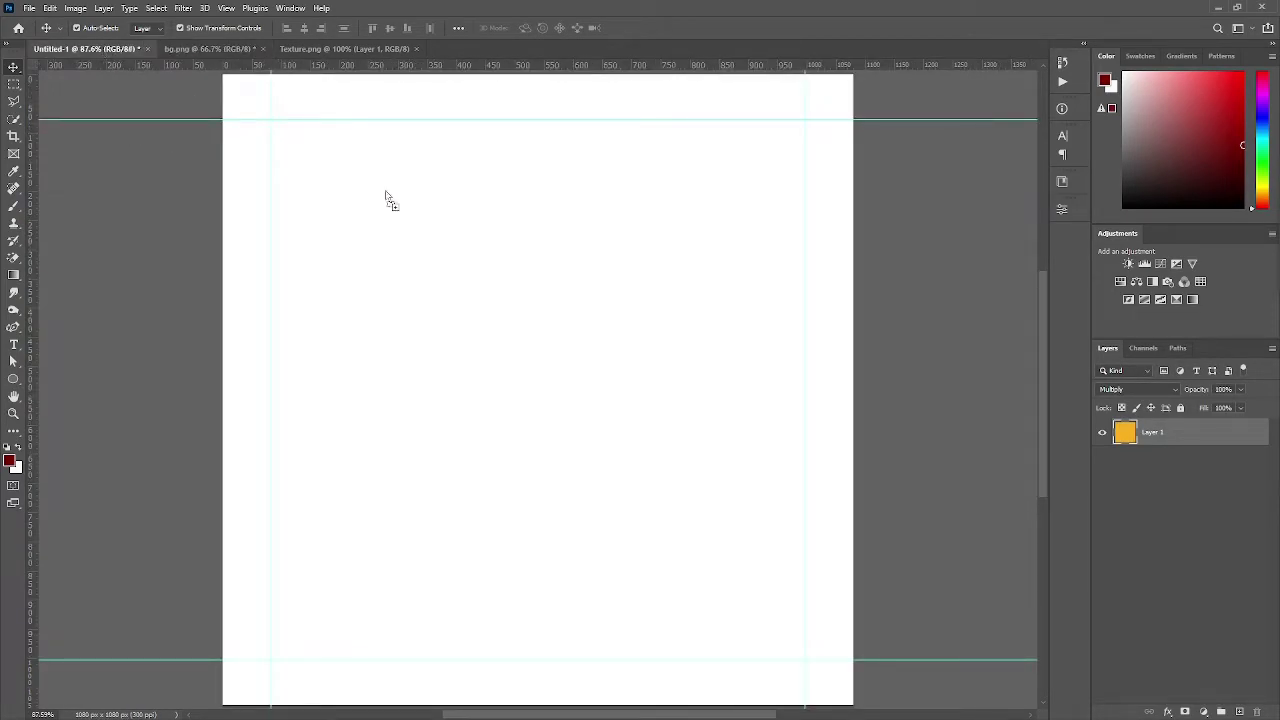
# Step: Bring the yellow wood texture from bg.png and the magenta torn shape from Texture.png into Untitled-1
pyautogui.moveTo(105, 50)
pyautogui.mouseDown()
pyautogui.moveTo(531, 386)
pyautogui.moveTo(606, 401)
pyautogui.mouseUp()
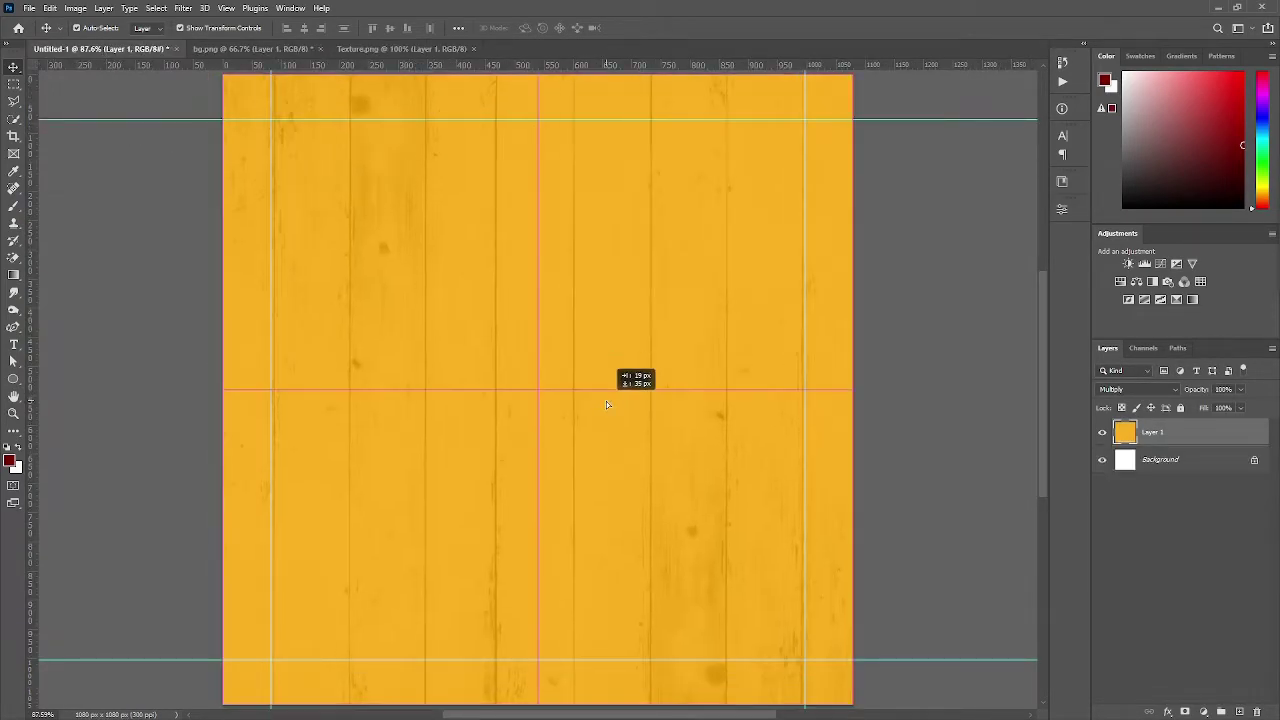
pyautogui.click(400, 48)
pyautogui.moveTo(572, 282)
pyautogui.mouseDown()
pyautogui.moveTo(138, 55)
pyautogui.moveTo(608, 598)
pyautogui.moveTo(598, 607)
pyautogui.mouseUp()
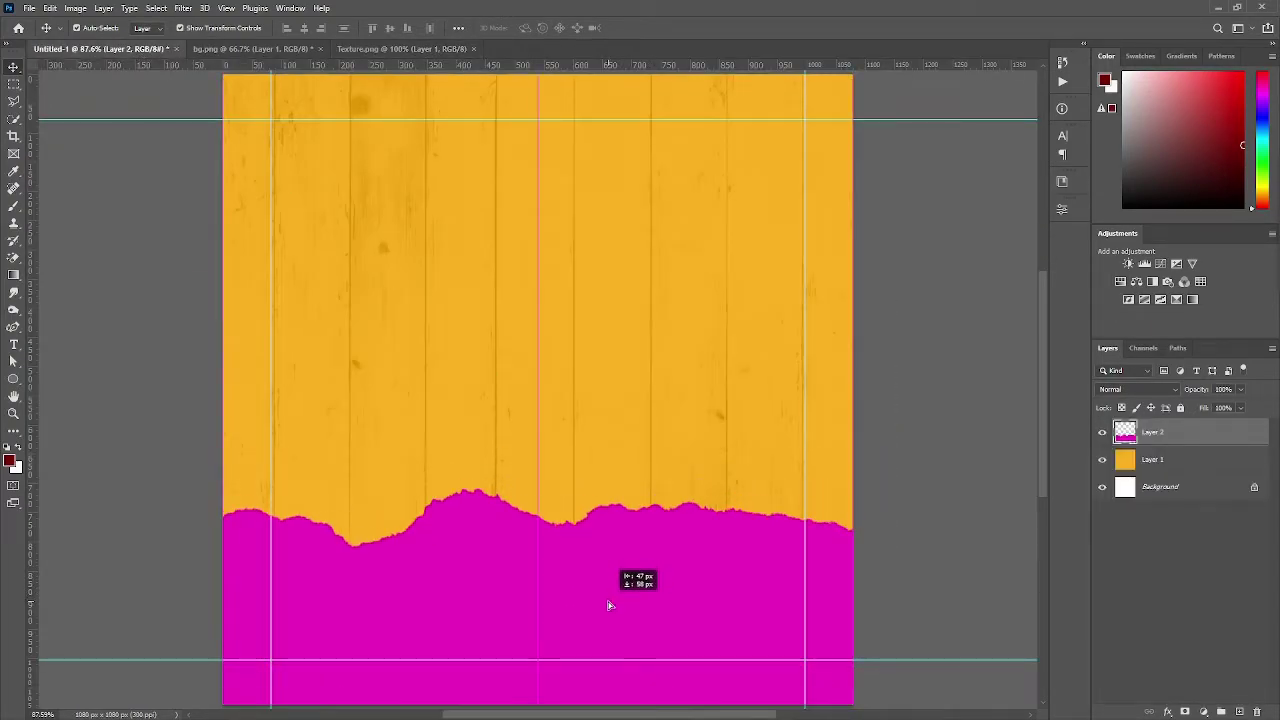
pyautogui.doubleClick(1247, 433)
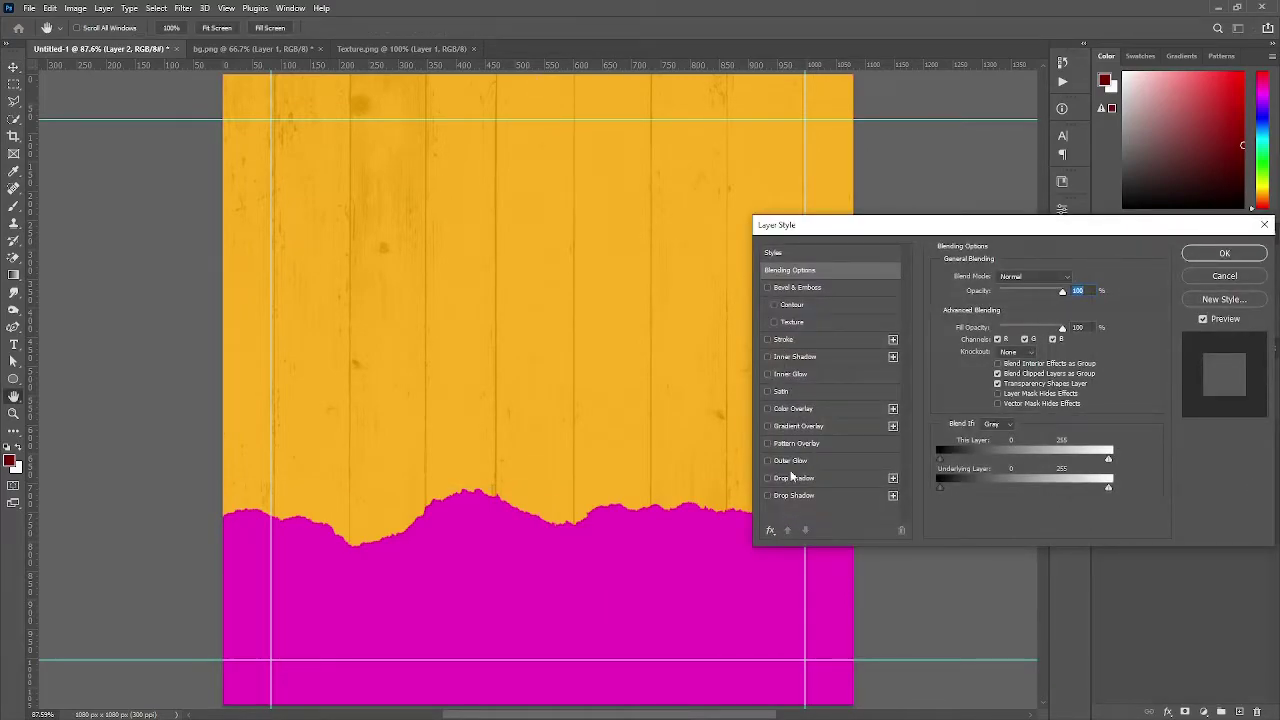
# Step: Apply a white Color Overlay to the torn edge and unlock the Background layer
pyautogui.click(785, 418)
pyautogui.click(1223, 254)
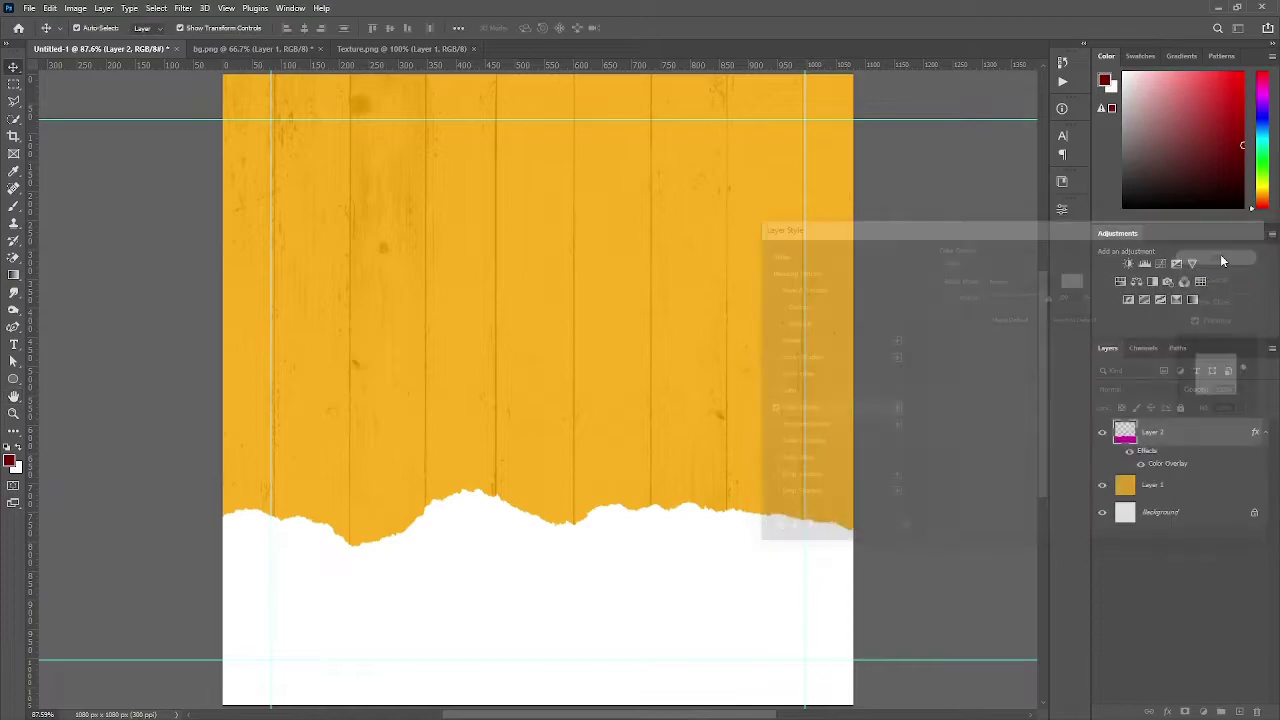
pyautogui.click(1256, 515)
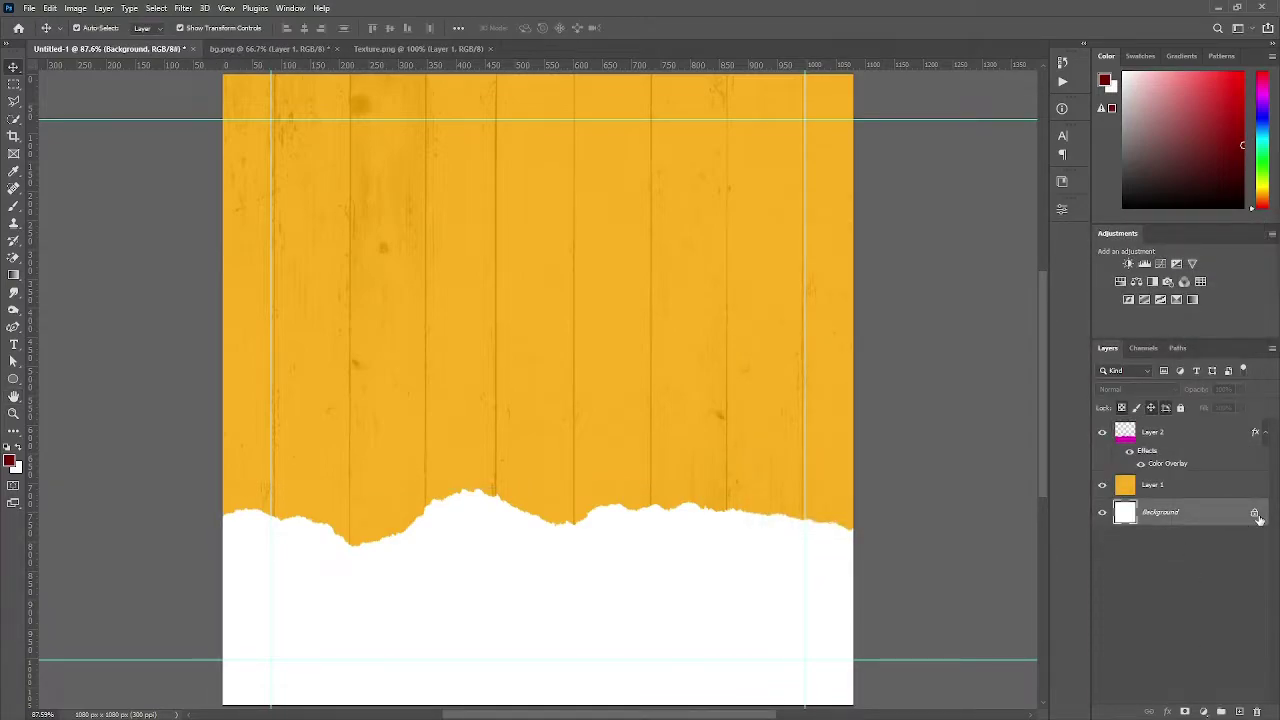
pyautogui.click(1255, 514)
# Step: Group all three background layers into a group named 'bg' and lock it completely
pyautogui.scroll(-1, 621, 484)
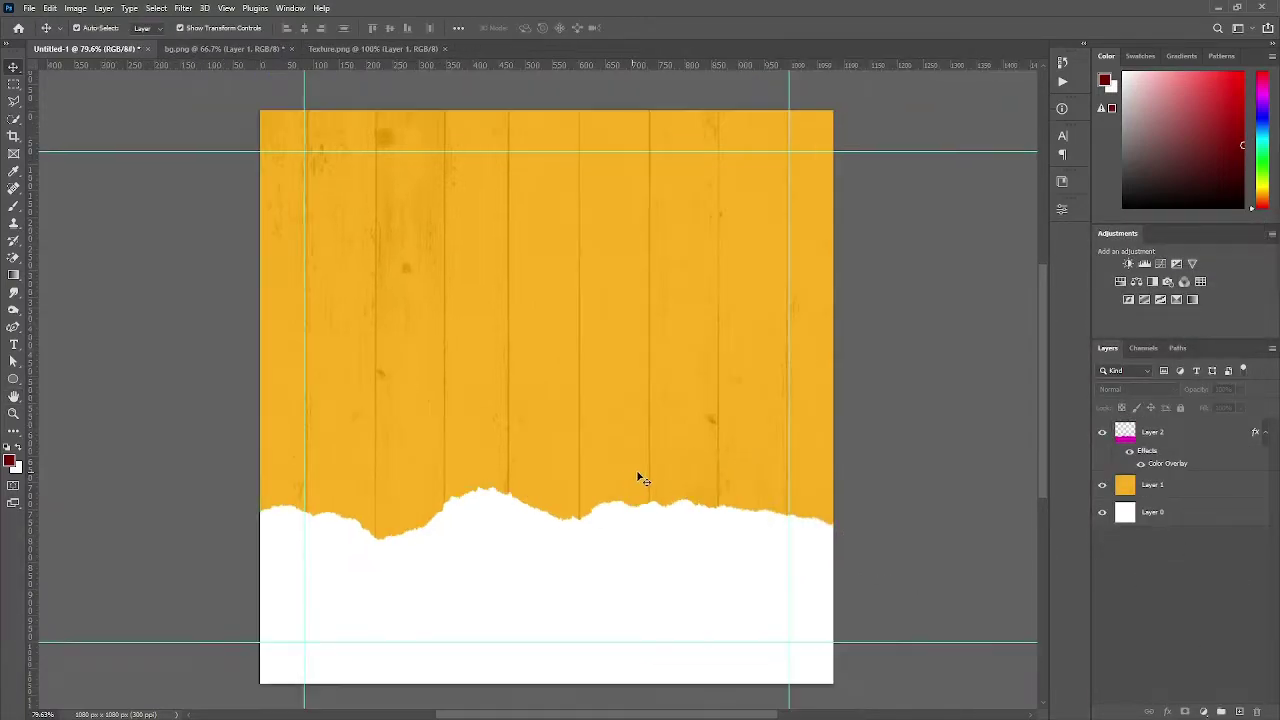
pyautogui.click(1163, 512)
pyautogui.keyDown('shift'); pyautogui.click(1201, 447); pyautogui.keyUp('shift')
pyautogui.hotkey('ctrl', 'g')
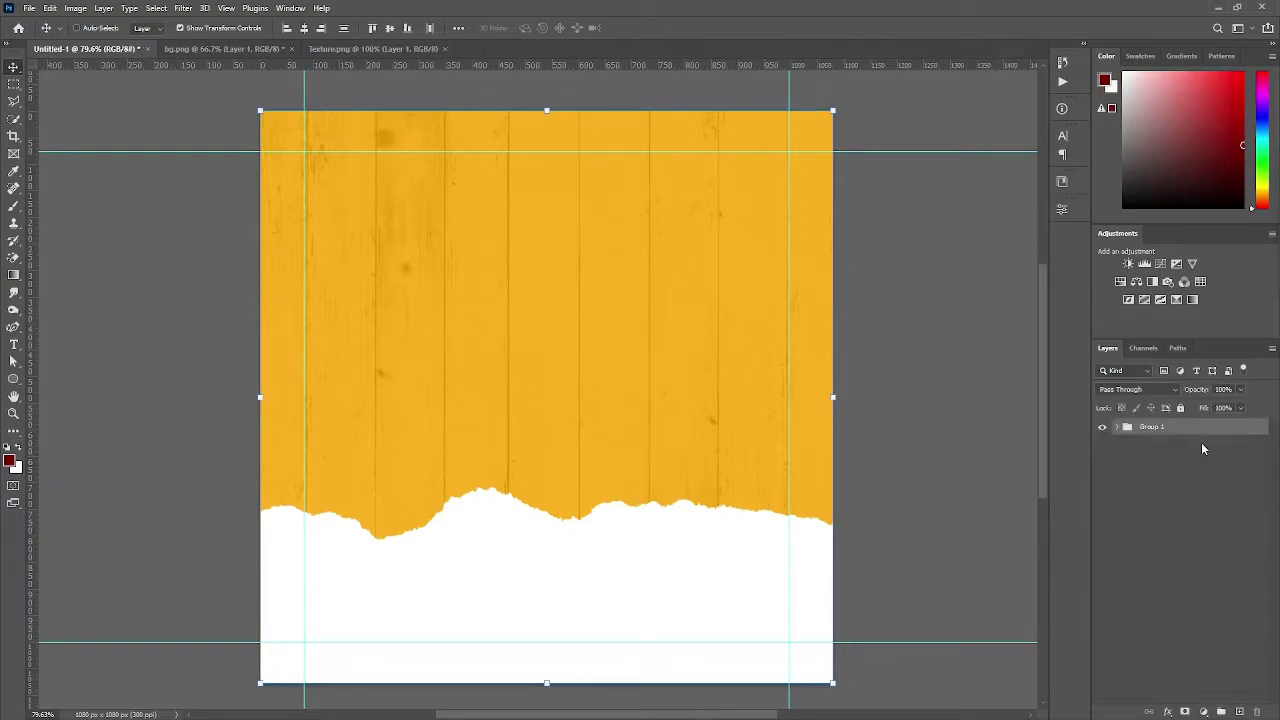
pyautogui.doubleClick(1149, 428)
pyautogui.write('b')
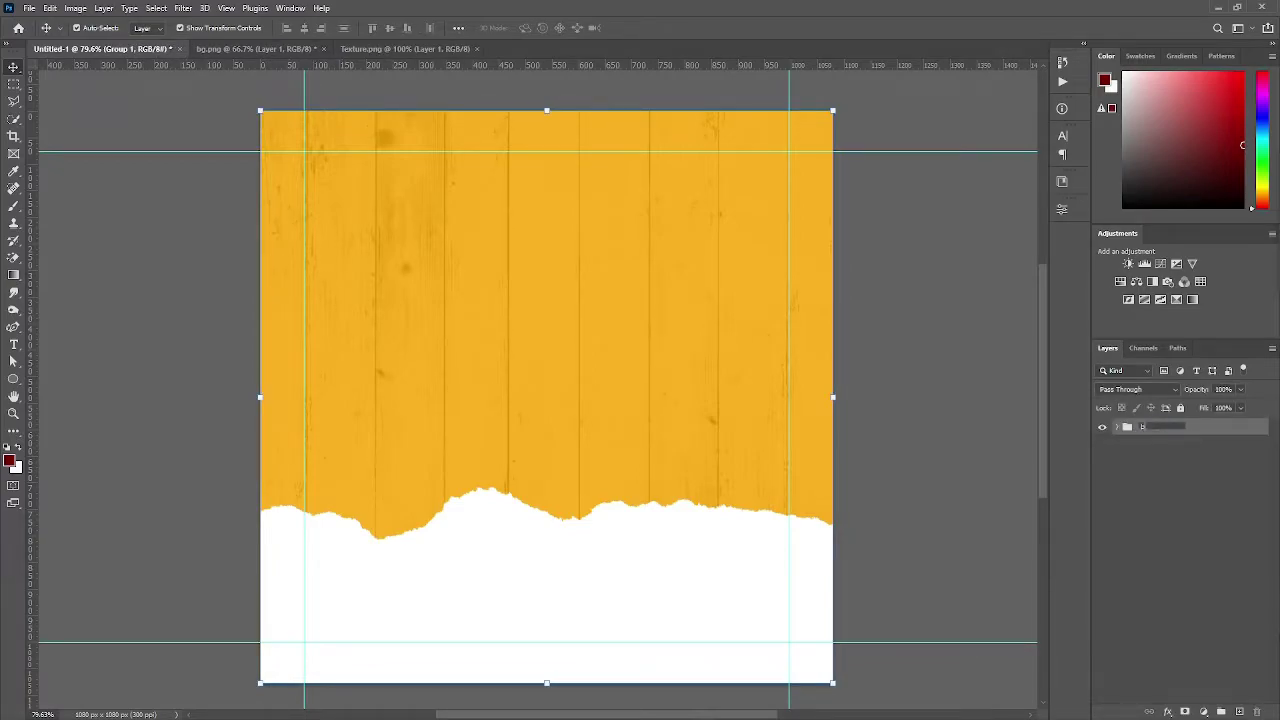
pyautogui.write('g')
pyautogui.press('Return')
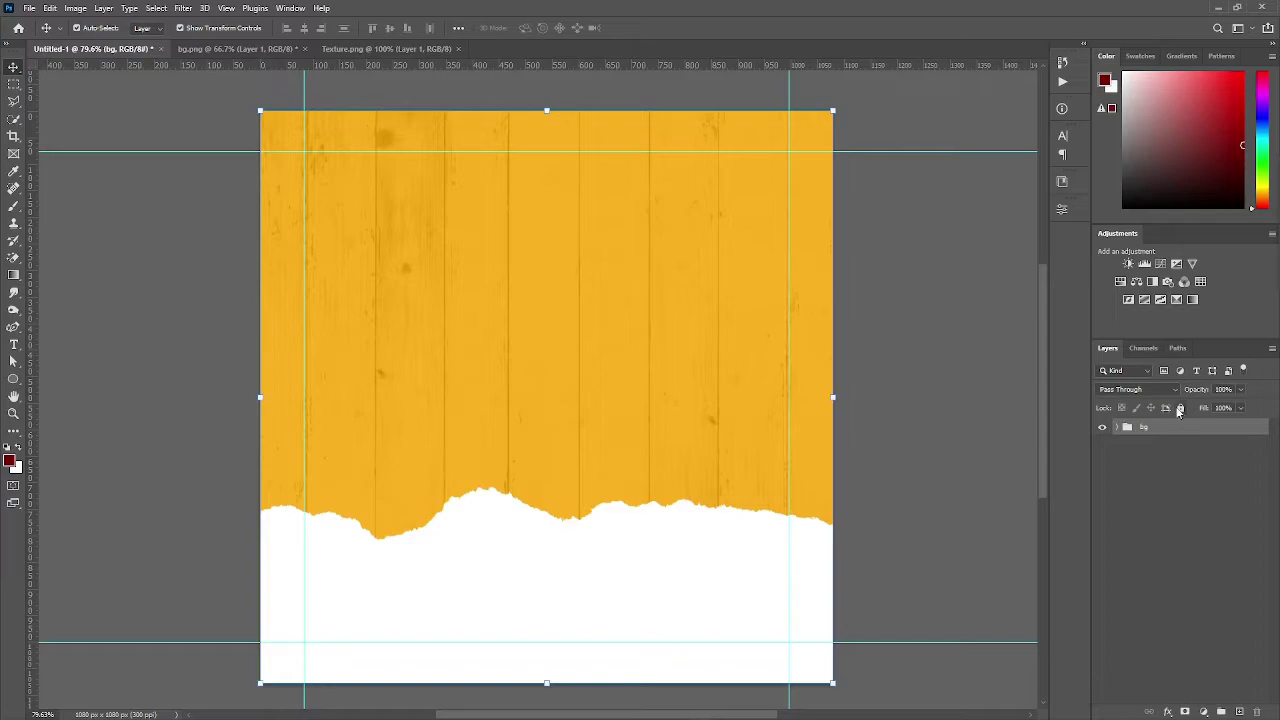
pyautogui.click(1180, 408)
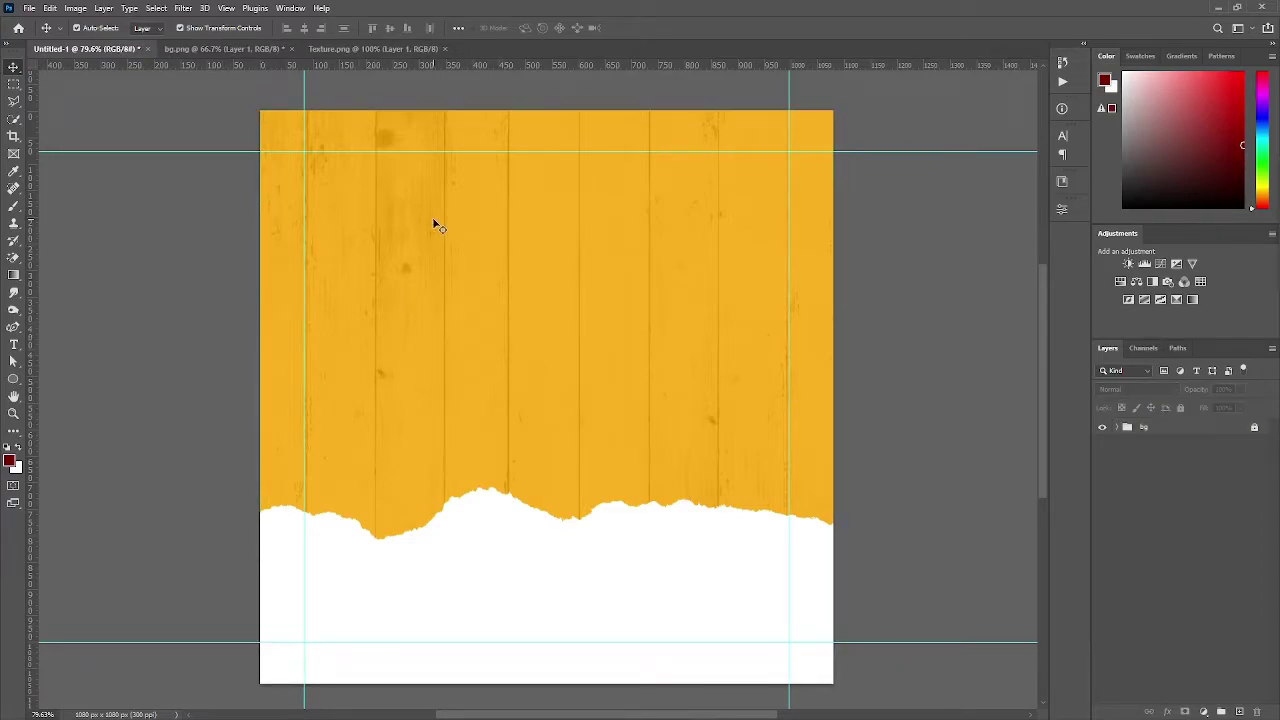
# Step: Add a two-line 'logo here' text at the top left in a bold sans-serif font
pyautogui.press('t')
pyautogui.click(326, 185)
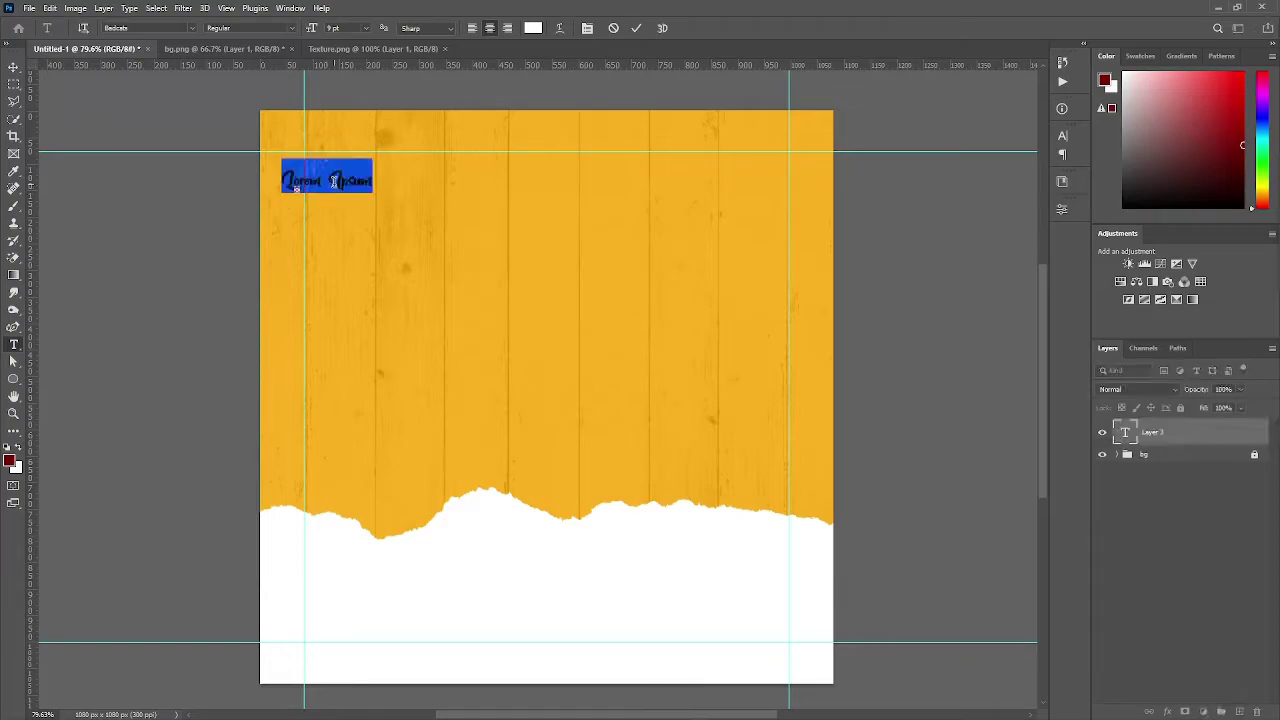
pyautogui.write('logo')
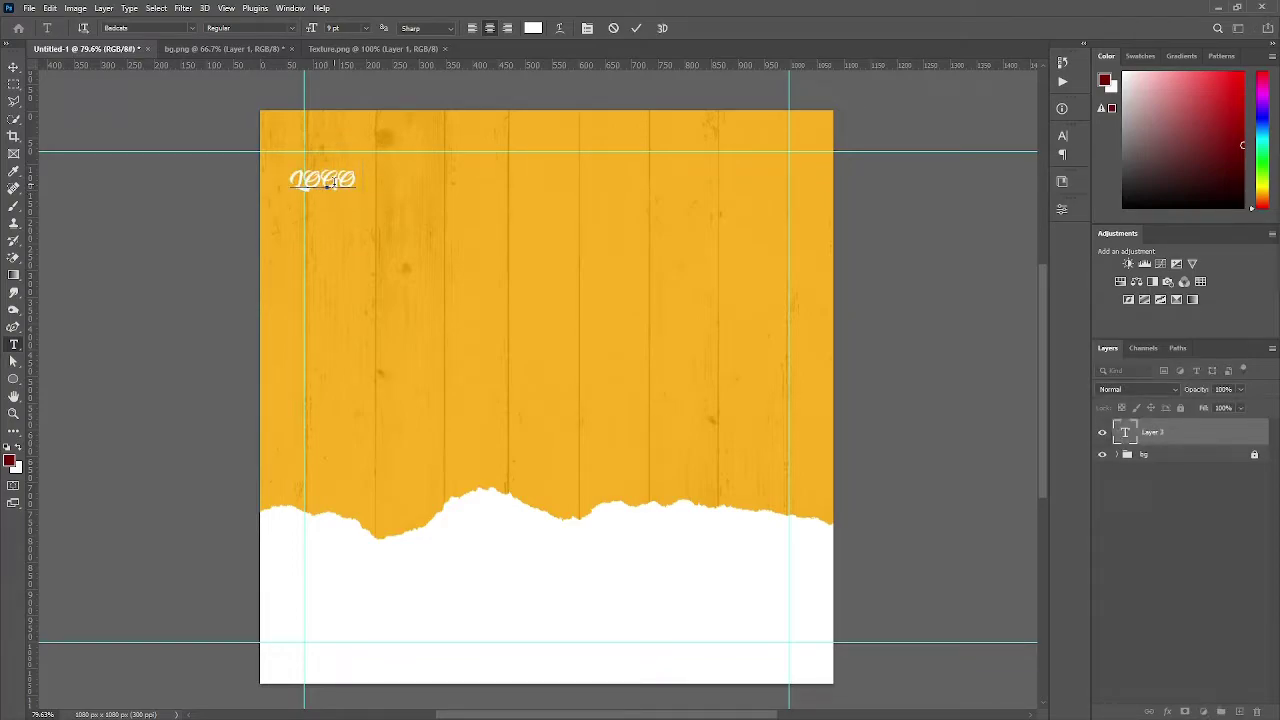
pyautogui.write(' here')
pyautogui.hotkey('ctrl', 'a')
pyautogui.click(193, 28)
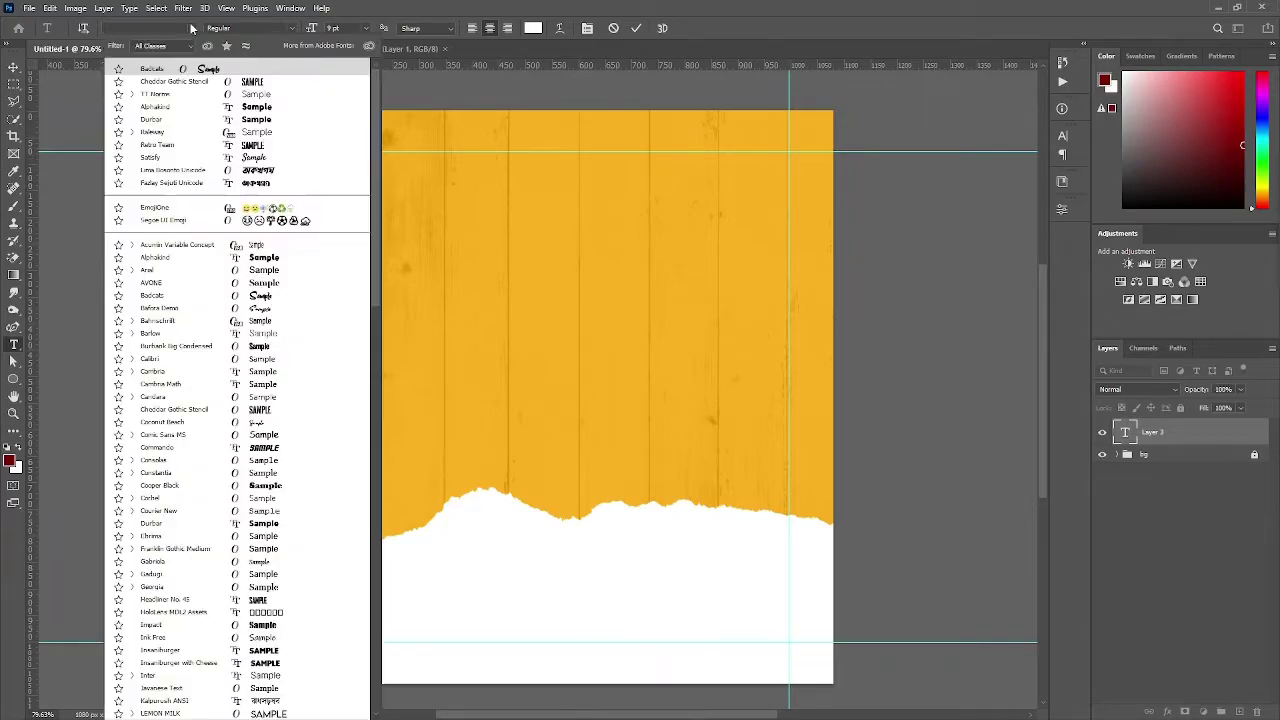
pyautogui.click(165, 62)
pyautogui.click(290, 28)
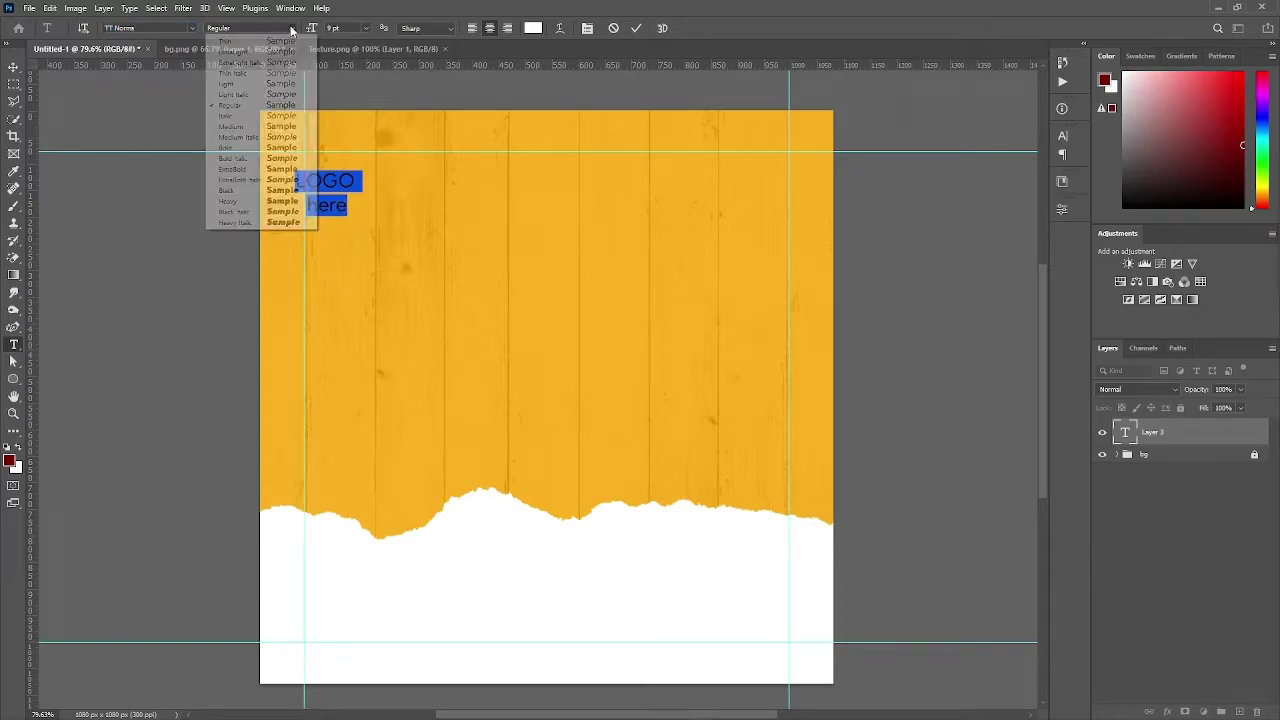
pyautogui.click(227, 148)
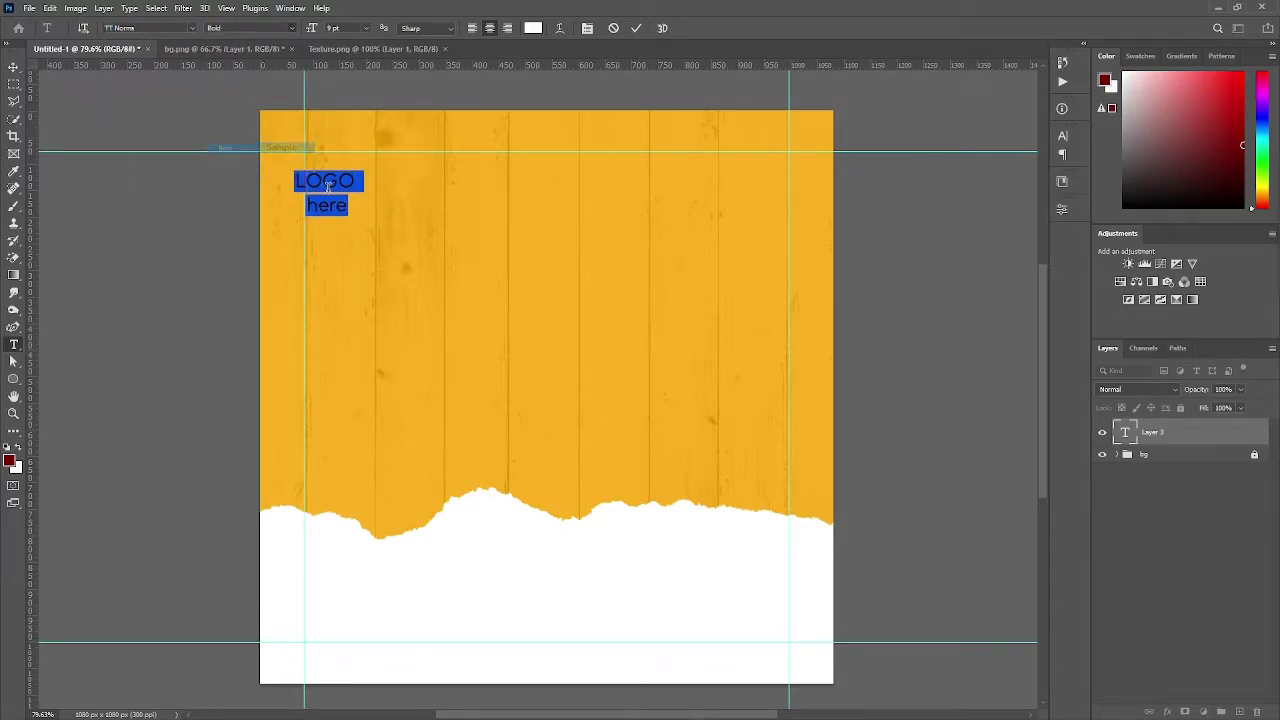
# Step: Set the whole logo text to All Caps in white
pyautogui.moveTo(306, 205); pyautogui.dragTo(347, 207)
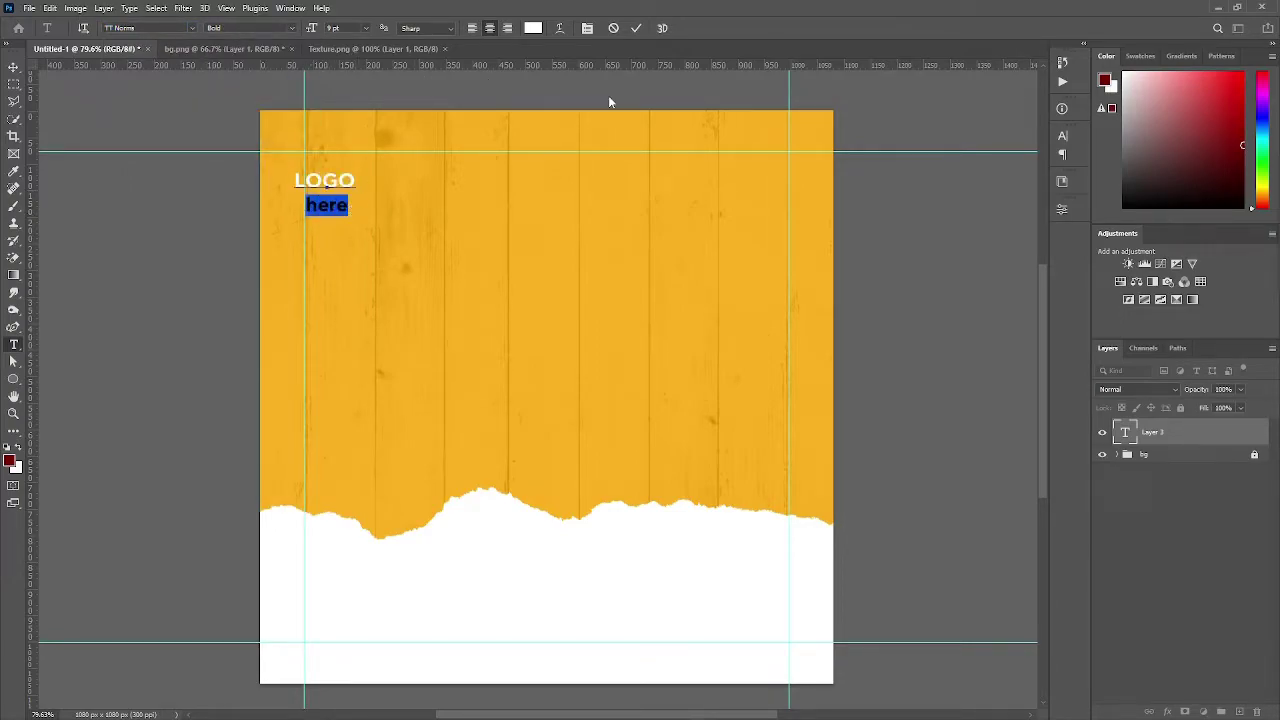
pyautogui.hotkey('ctrl', 'a')
pyautogui.click(1062, 135)
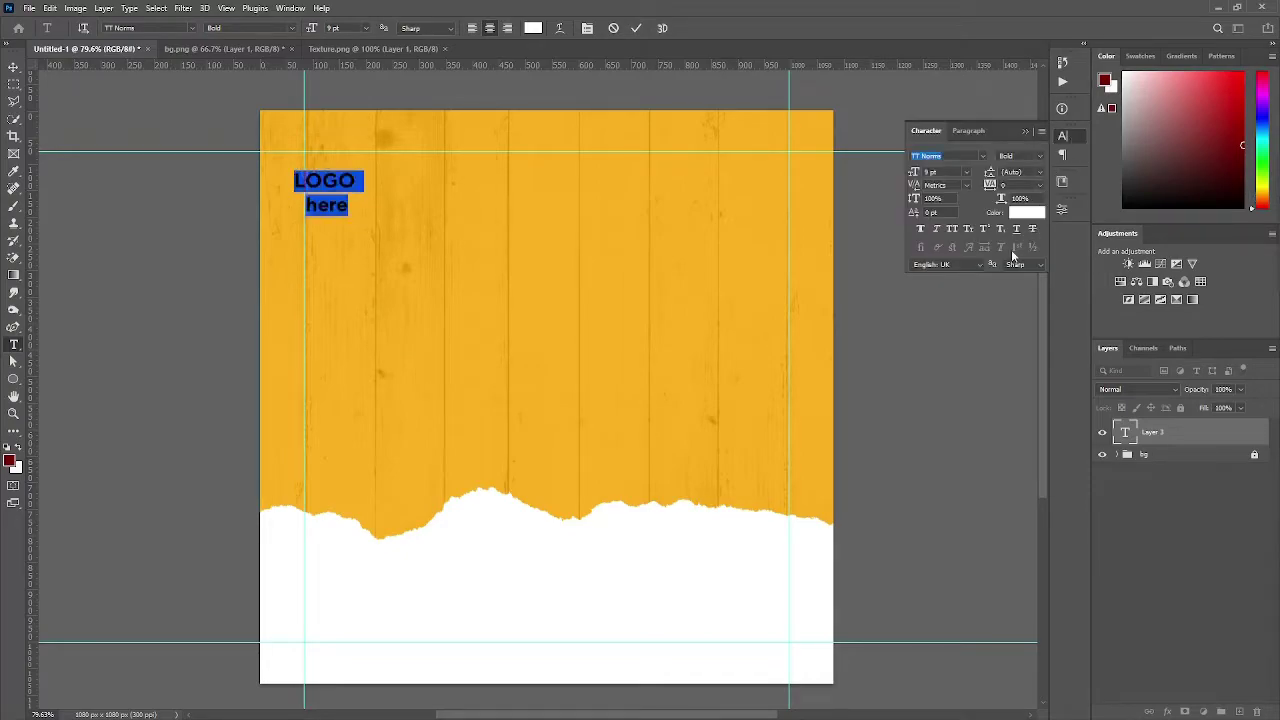
pyautogui.click(952, 229)
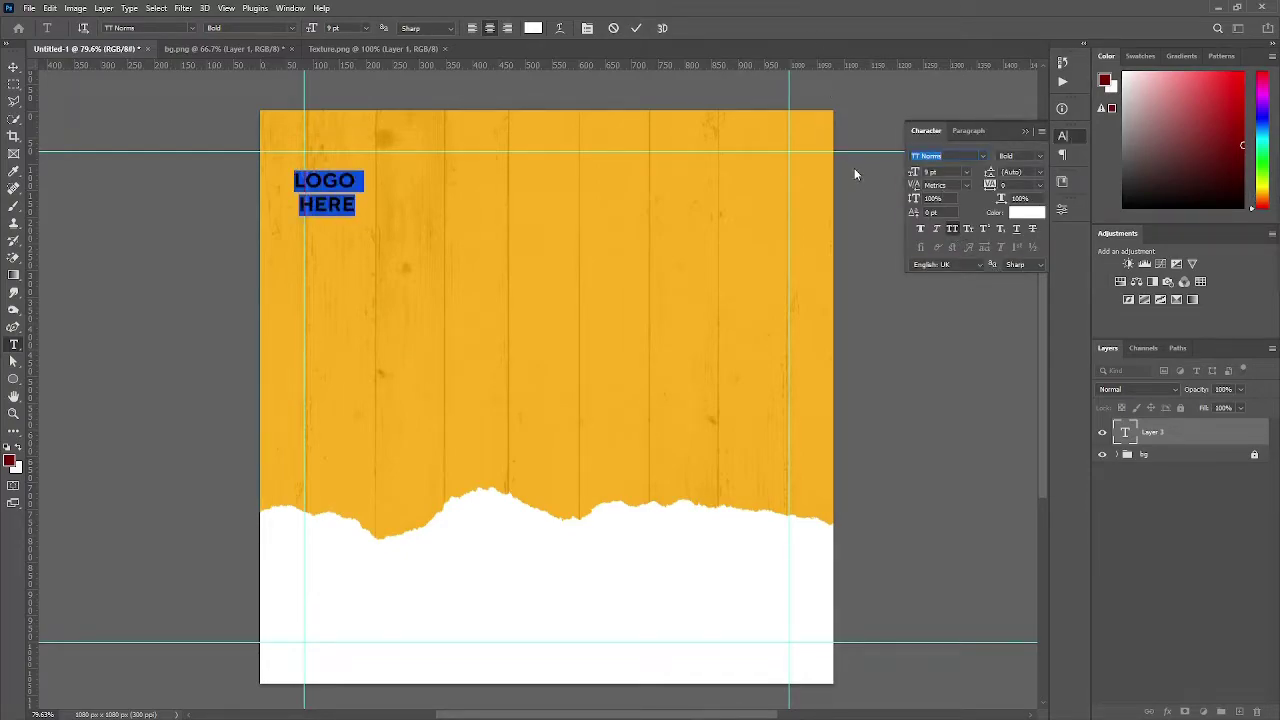
pyautogui.click(1027, 212)
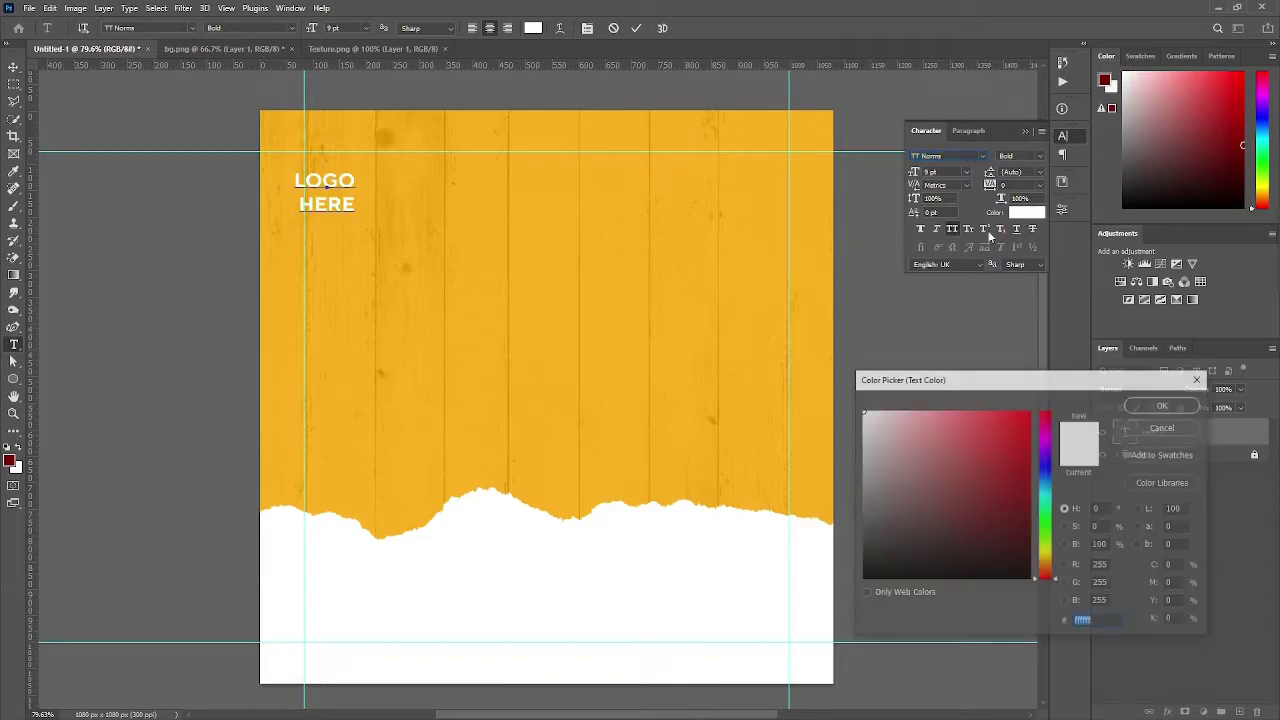
pyautogui.click(1180, 428)
# Step: Colour the word HERE dark red with Black weight and commit the text
pyautogui.doubleClick(366, 178)
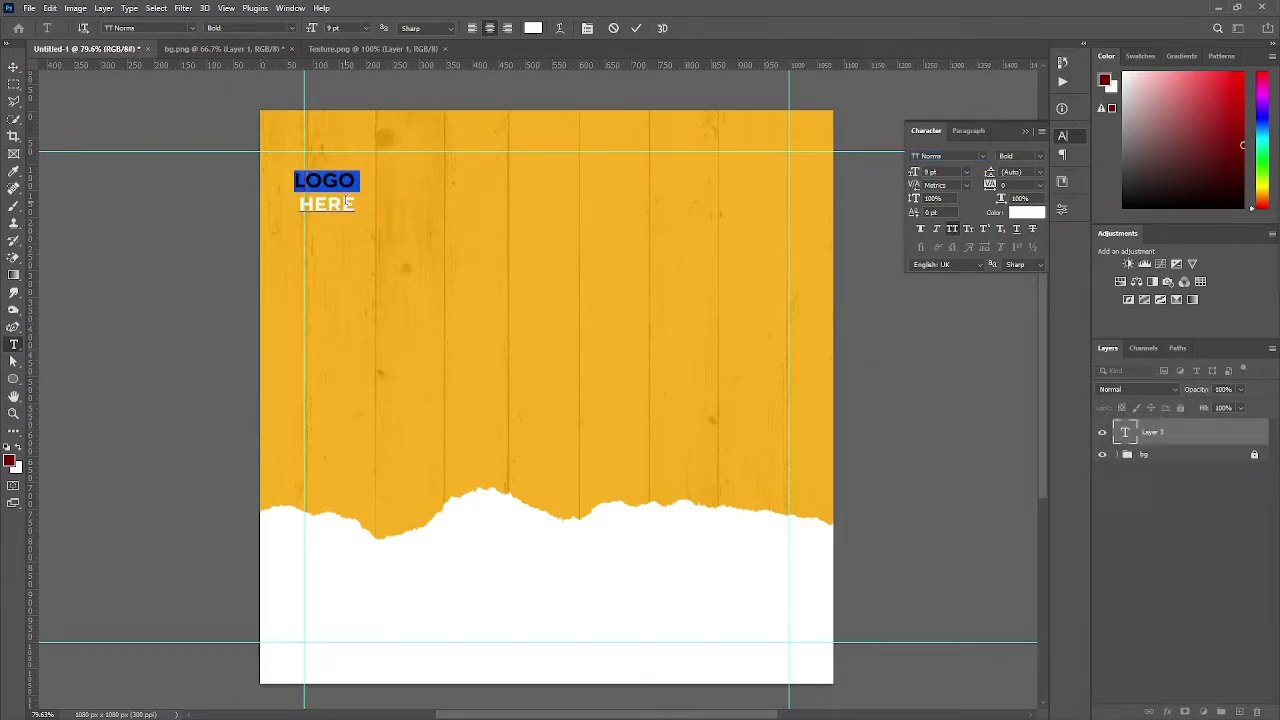
pyautogui.doubleClick(355, 204)
pyautogui.click(533, 28)
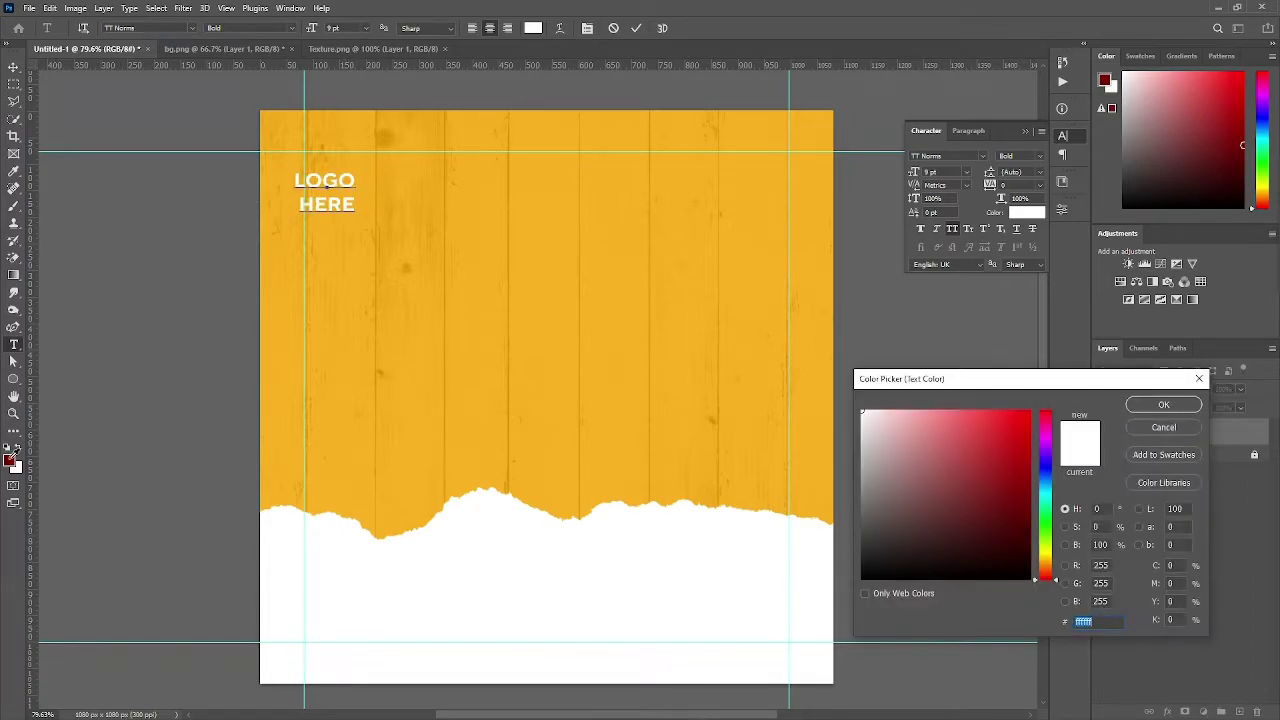
pyautogui.click(10, 458)
pyautogui.click(1164, 405)
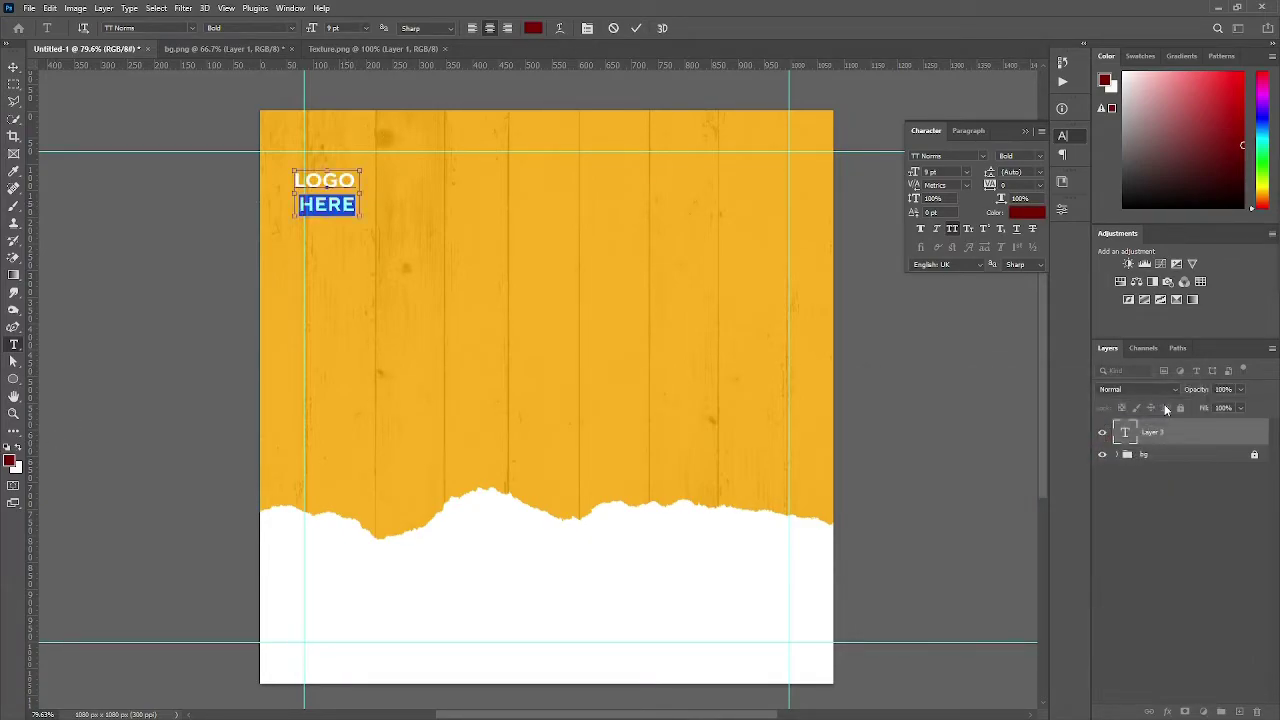
pyautogui.click(1040, 156)
pyautogui.click(1025, 317)
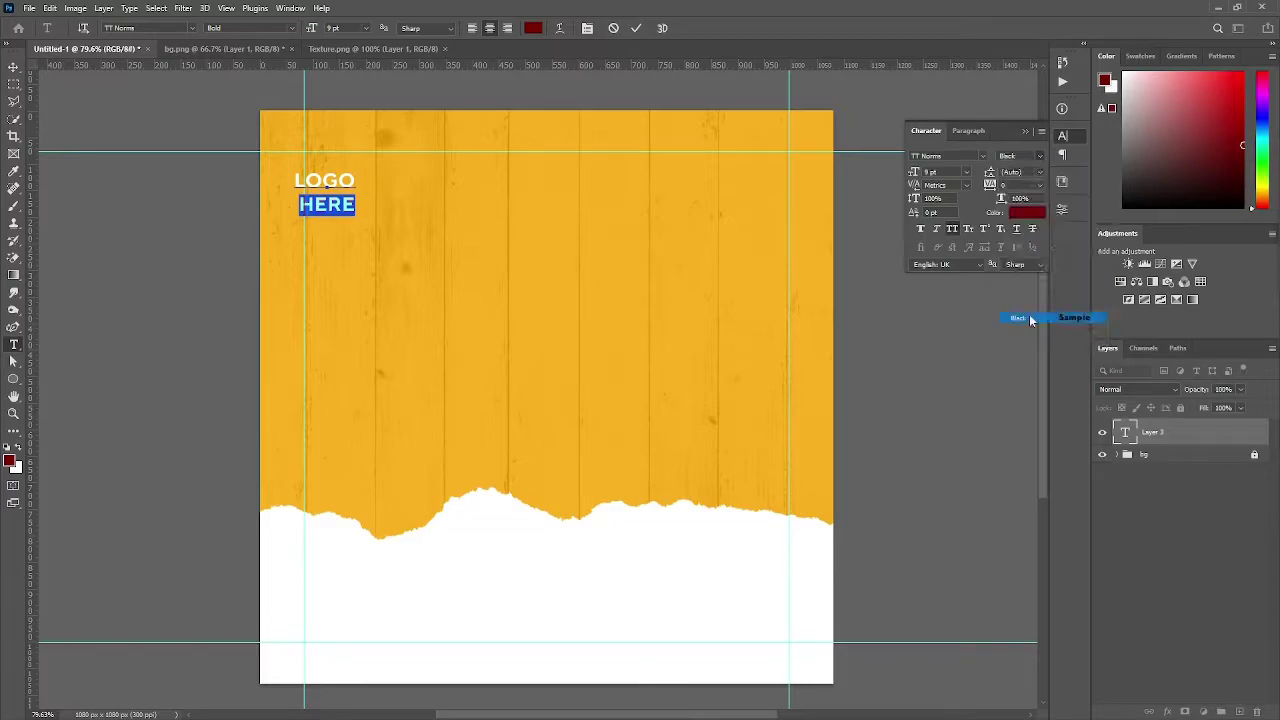
pyautogui.click(637, 28)
pyautogui.scroll(3, 374, 293)
# Step: Move LOGO HERE onto the guide intersection and shrink it slightly
pyautogui.press('v')
pyautogui.moveTo(445, 234); pyautogui.dragTo(571, 432)
pyautogui.moveTo(474, 310); pyautogui.dragTo(491, 282)
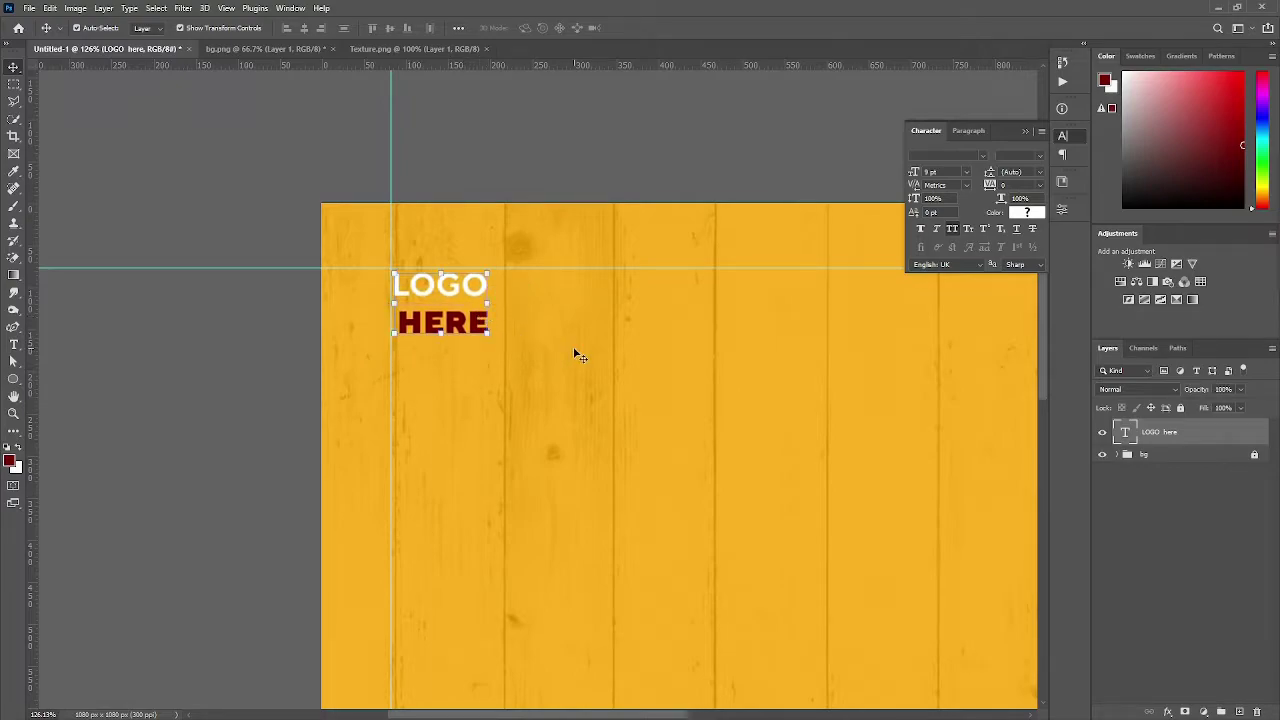
pyautogui.hotkey('ctrl', 't')
pyautogui.moveTo(489, 334); pyautogui.dragTo(476, 327)
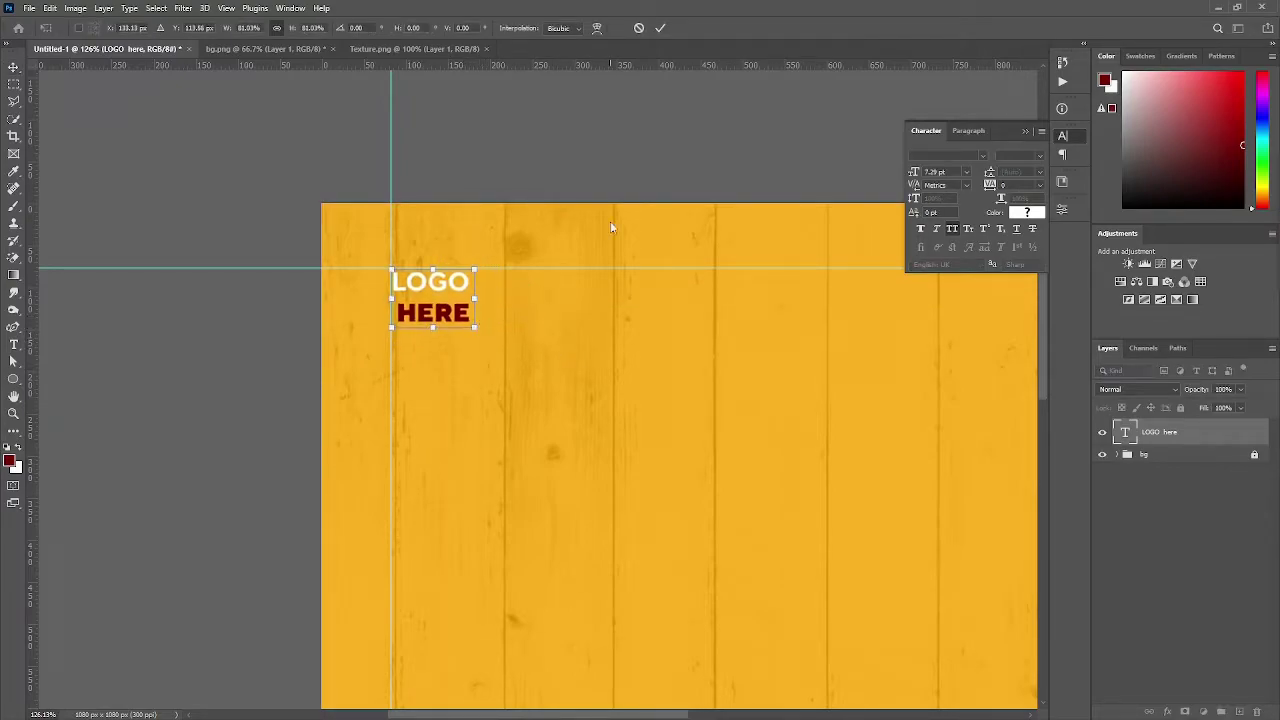
pyautogui.click(660, 28)
# Step: Put the logo text in its own group named 'logo'
pyautogui.hotkey('ctrl', 'g')
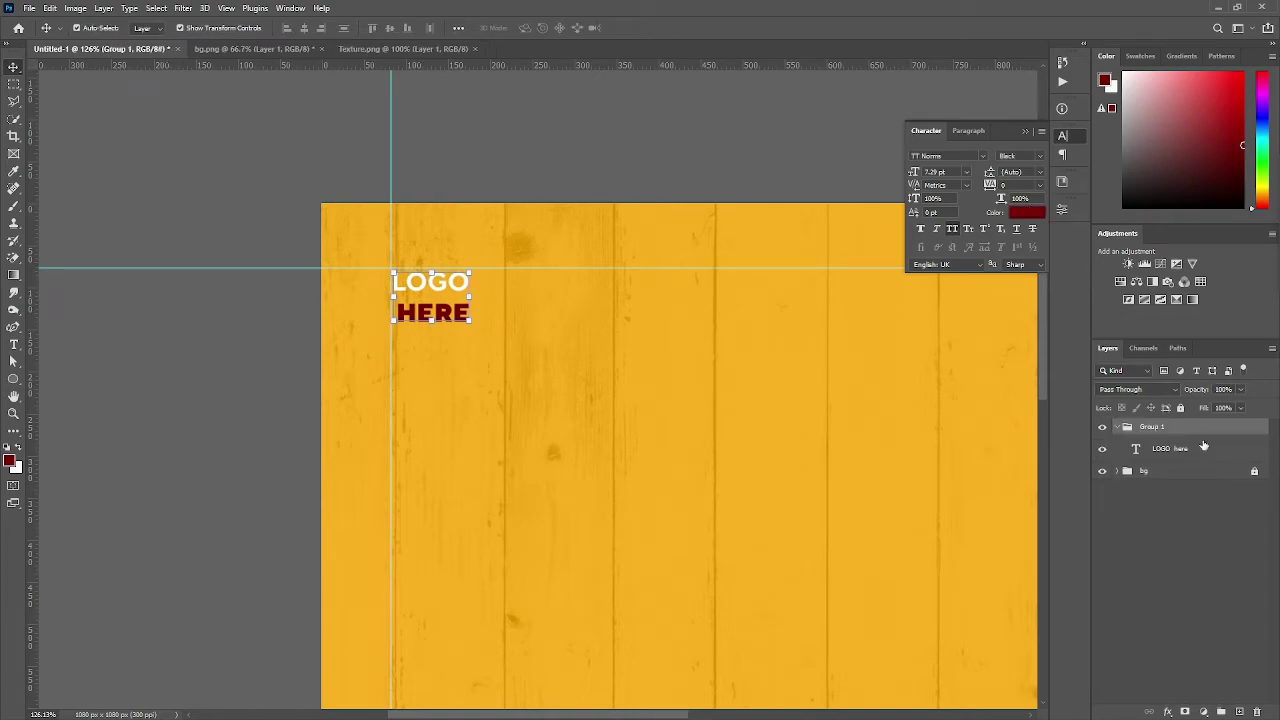
pyautogui.doubleClick(1152, 426)
pyautogui.click(1150, 565)
pyautogui.click(1118, 427)
pyautogui.doubleClick(1150, 426)
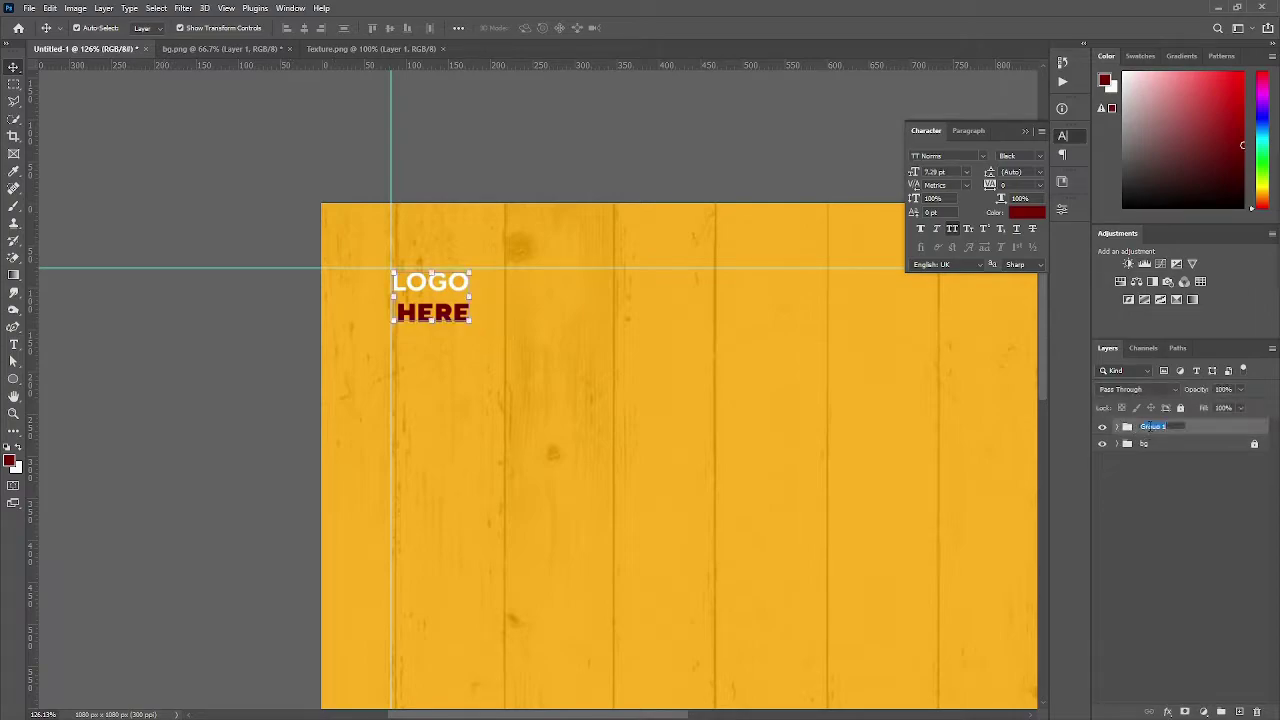
pyautogui.write('logo')
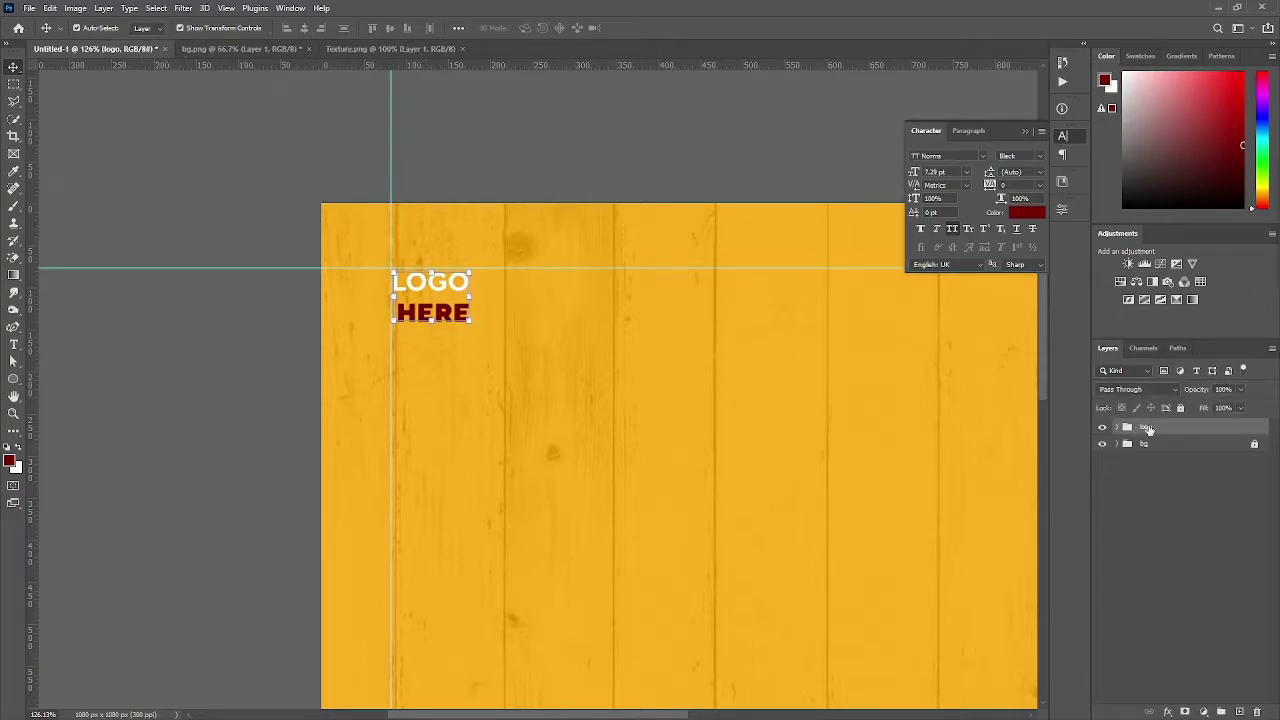
pyautogui.click(1215, 420)
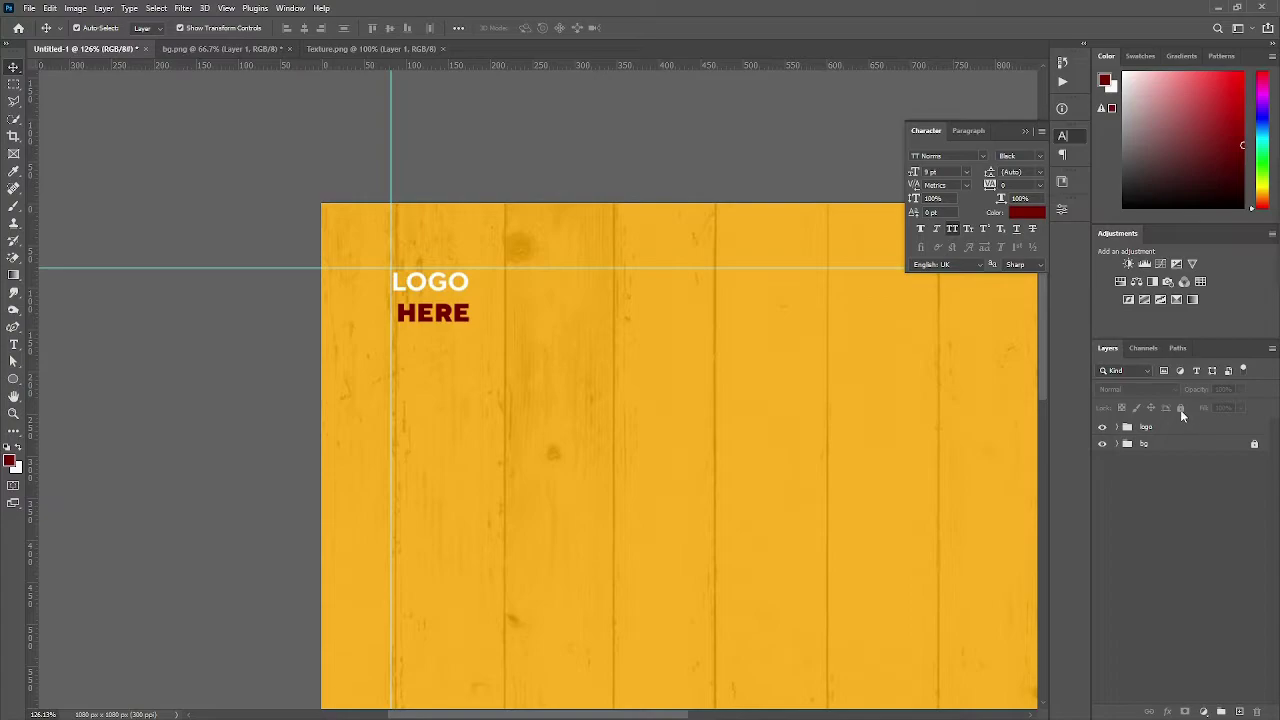
# Step: Lock the logo group and zoom out to see the whole artwork
pyautogui.click(1181, 409)
pyautogui.click(1194, 511)
pyautogui.scroll(-3, 622, 386)
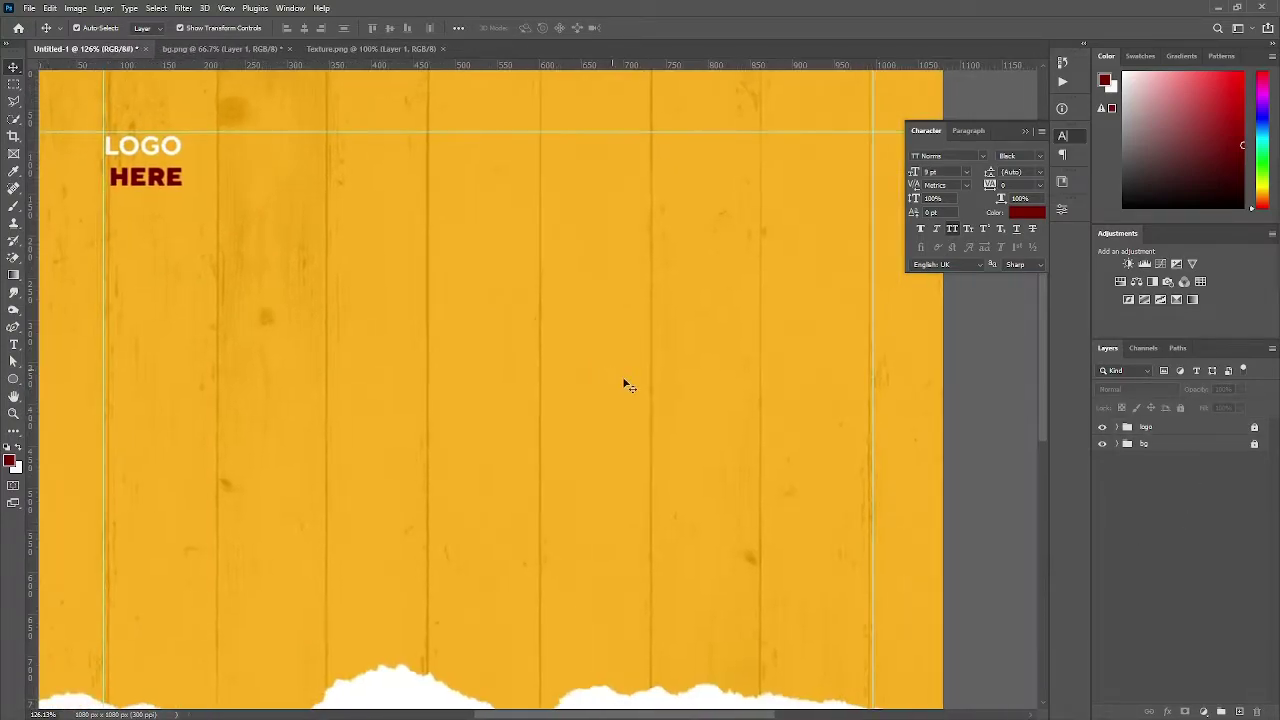
pyautogui.scroll(-1, 623, 379)
pyautogui.press('super')
pyautogui.press('Escape')
pyautogui.scroll(-3, 598, 373)
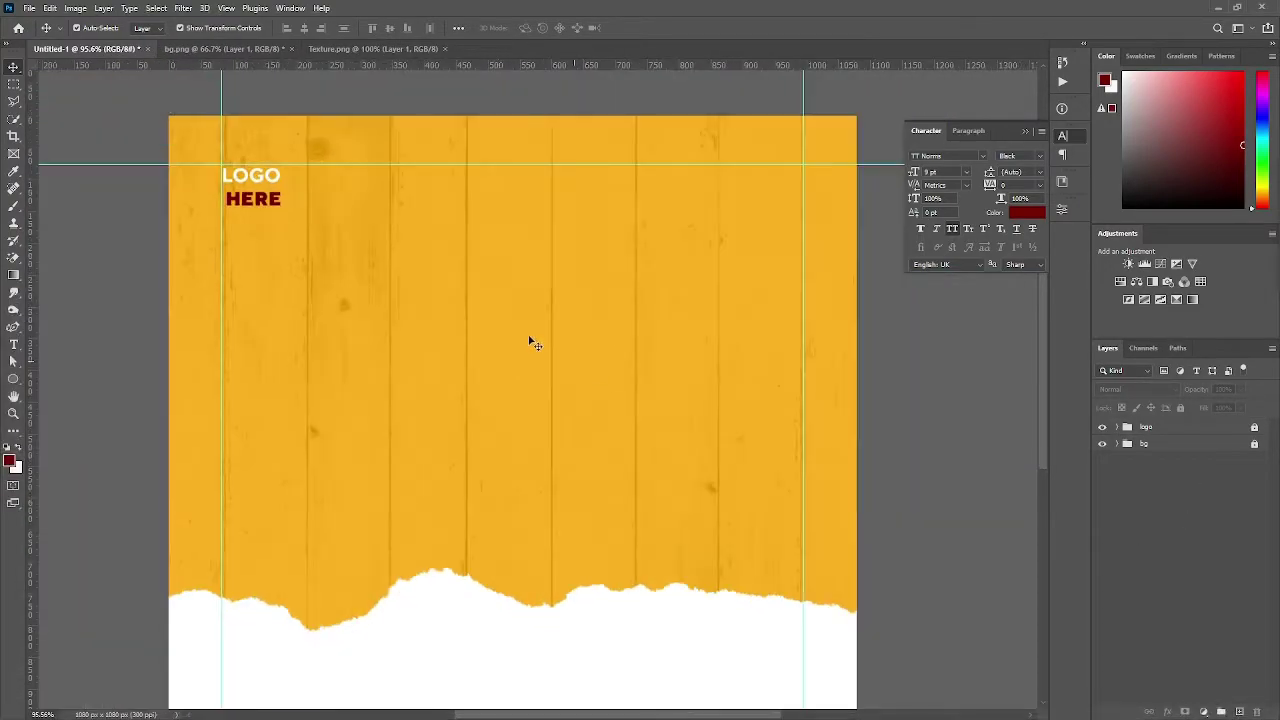
# Step: Open the 'maine image' food photo and drag it into the menu design
pyautogui.click(29, 8)
pyautogui.click(60, 37)
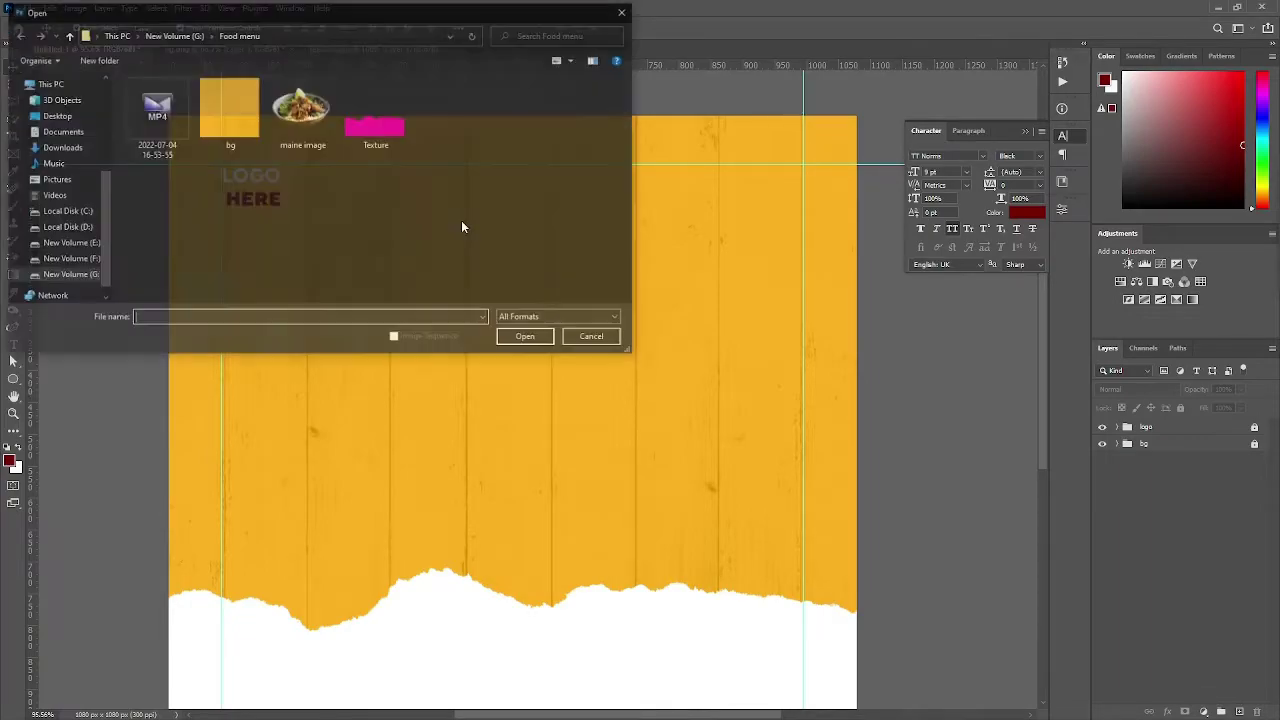
pyautogui.doubleClick(302, 112)
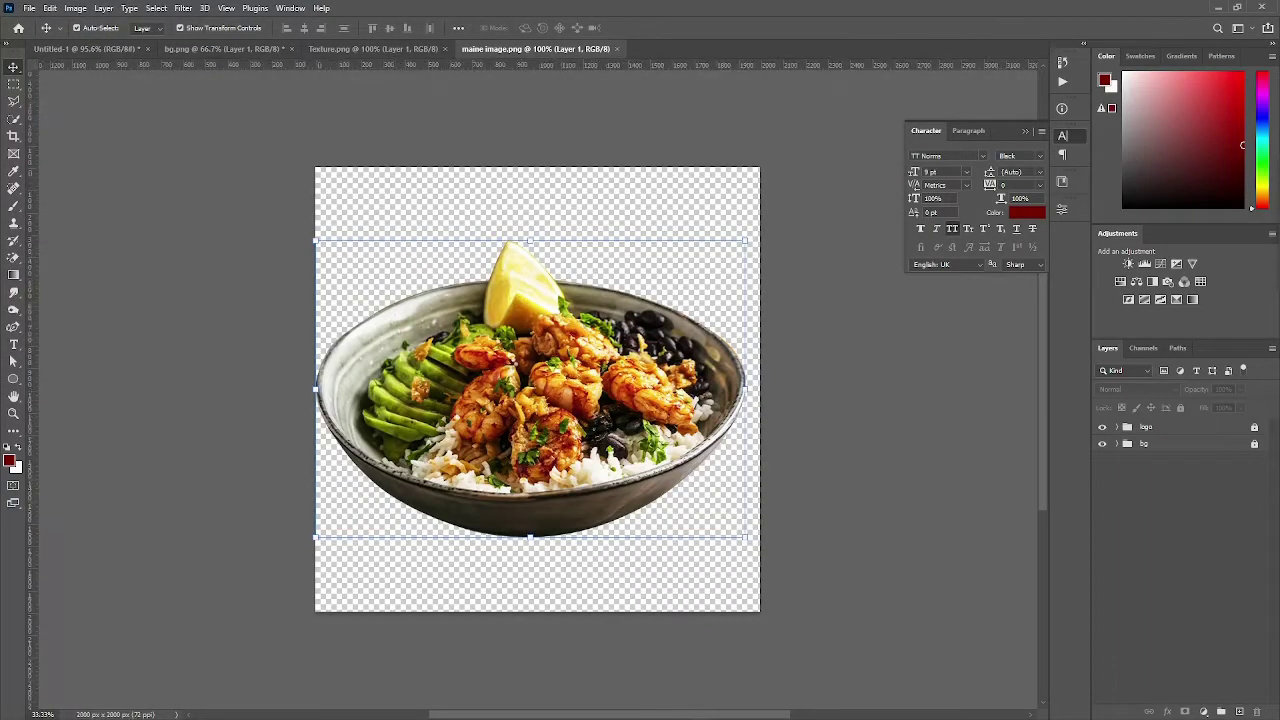
pyautogui.moveTo(510, 364)
pyautogui.mouseDown()
pyautogui.moveTo(105, 50)
pyautogui.moveTo(548, 421)
pyautogui.mouseUp()
# Step: Scale the bowl down, centre it above the torn white edge, and add an empty layer
pyautogui.hotkey('ctrl', '-')
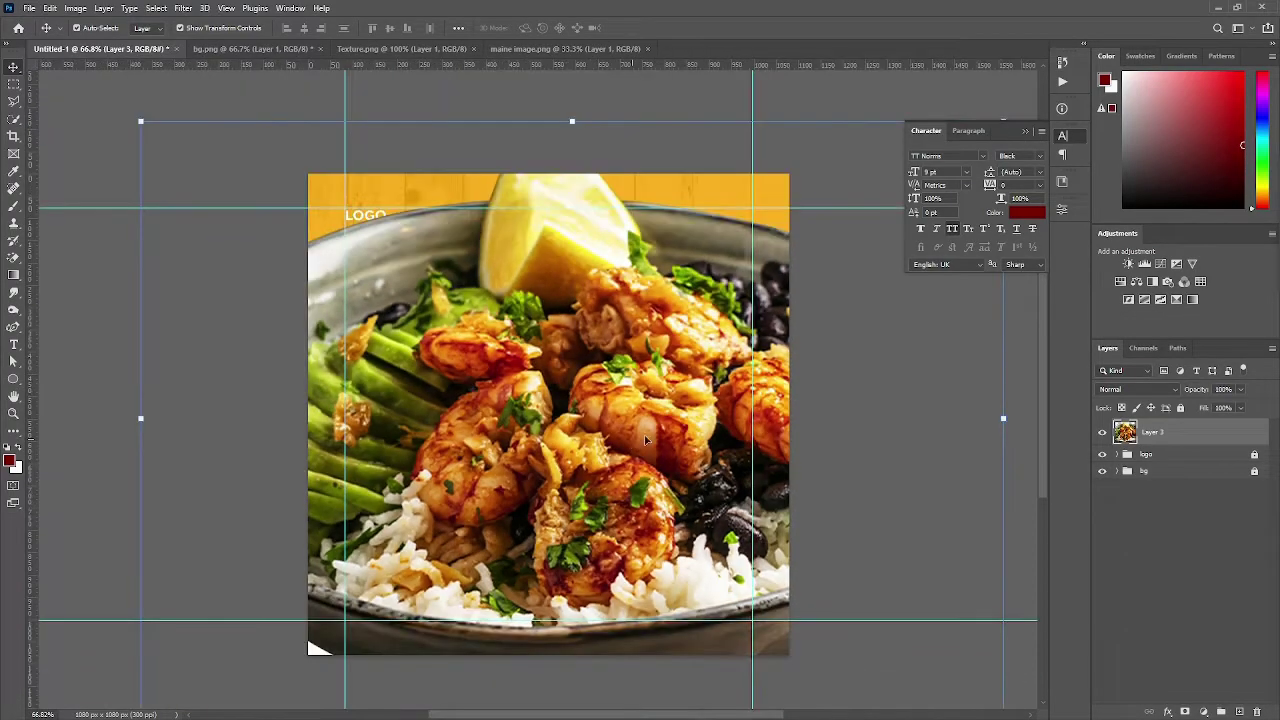
pyautogui.moveTo(1008, 432)
pyautogui.mouseDown()
pyautogui.moveTo(886, 391)
pyautogui.moveTo(709, 391)
pyautogui.moveTo(480, 417)
pyautogui.moveTo(649, 452)
pyautogui.moveTo(694, 384)
pyautogui.mouseUp()
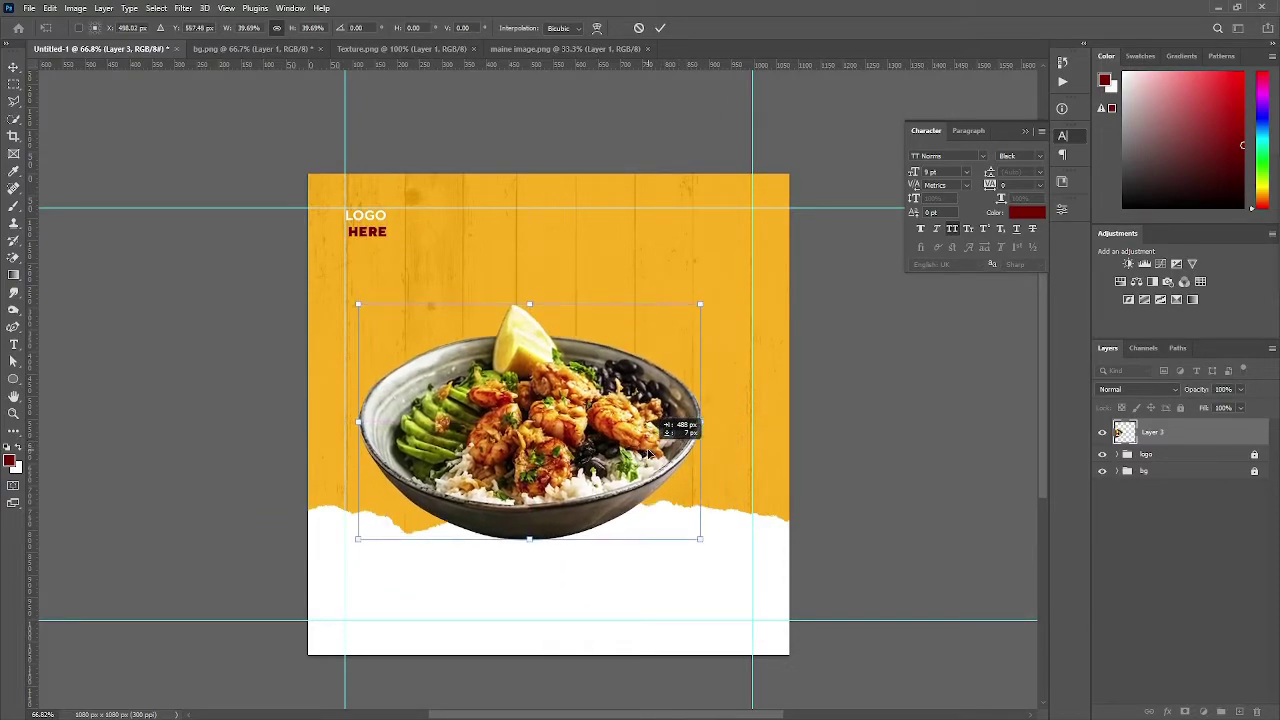
pyautogui.moveTo(694, 384); pyautogui.dragTo(694, 360)
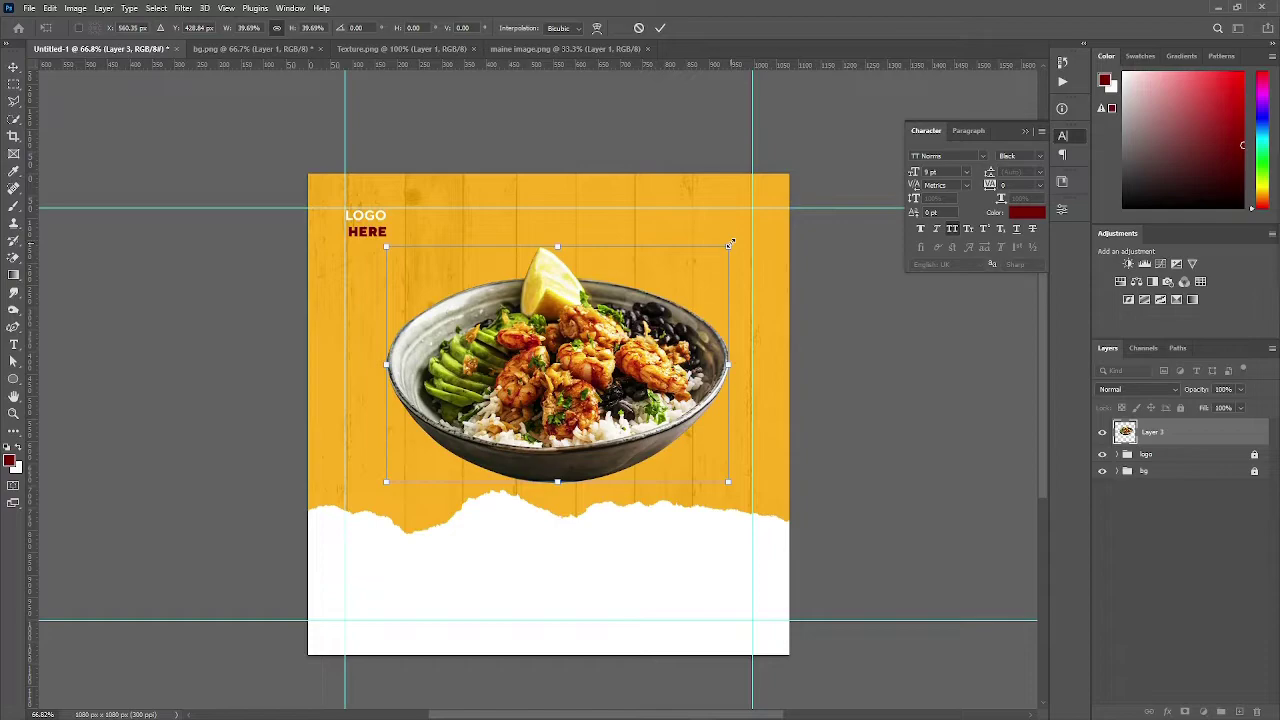
pyautogui.moveTo(730, 243); pyautogui.dragTo(690, 280)
pyautogui.moveTo(603, 357)
pyautogui.mouseDown()
pyautogui.moveTo(615, 380)
pyautogui.moveTo(595, 411)
pyautogui.mouseUp()
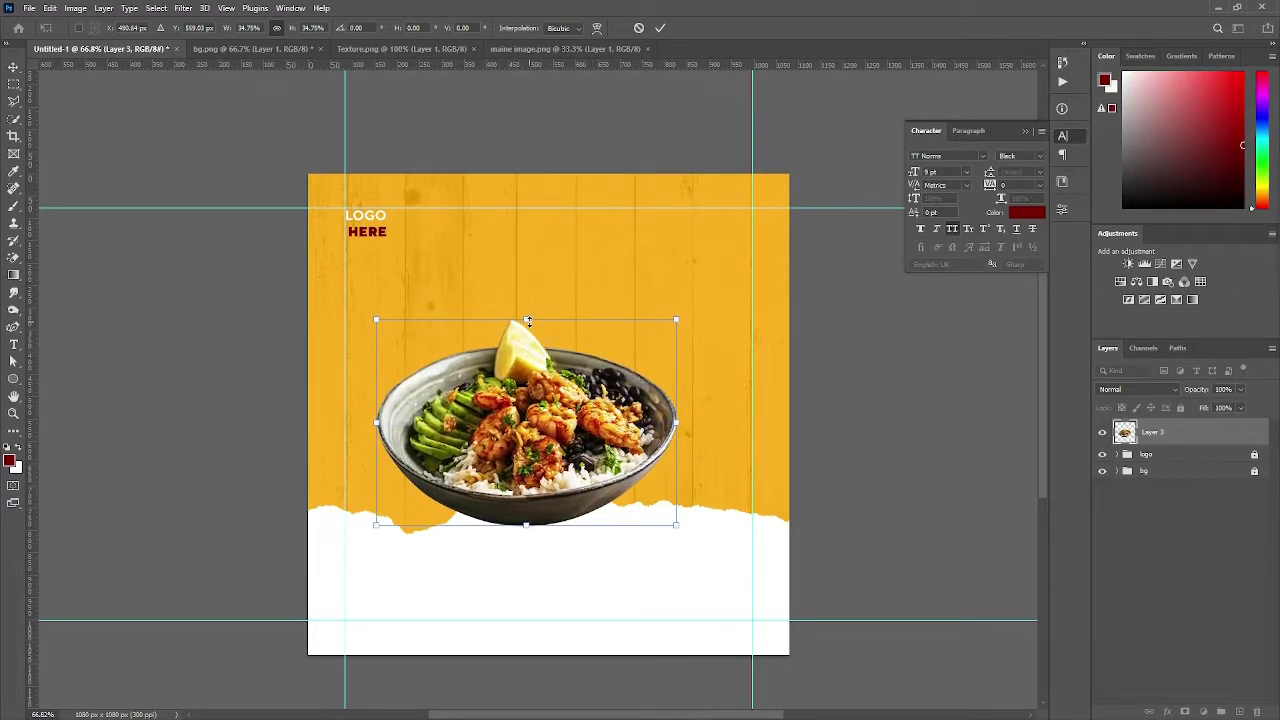
pyautogui.moveTo(528, 320); pyautogui.dragTo(526, 304)
pyautogui.click(660, 28)
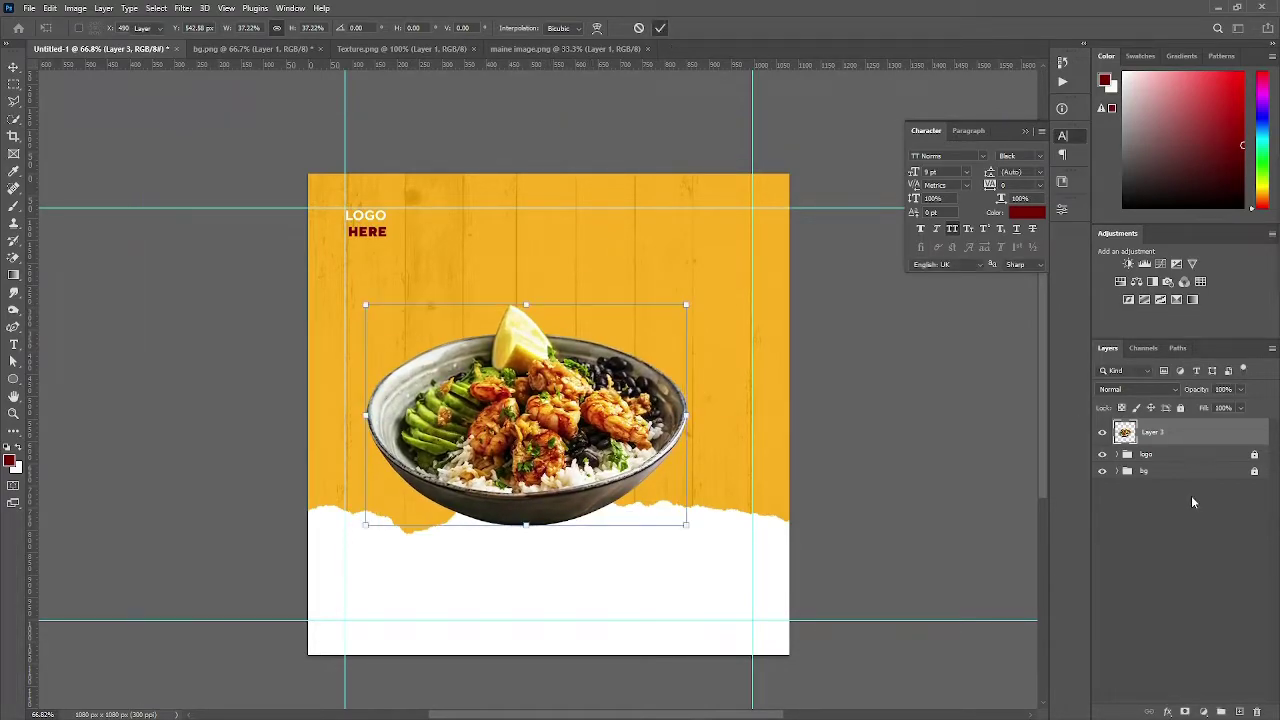
pyautogui.click(1239, 711)
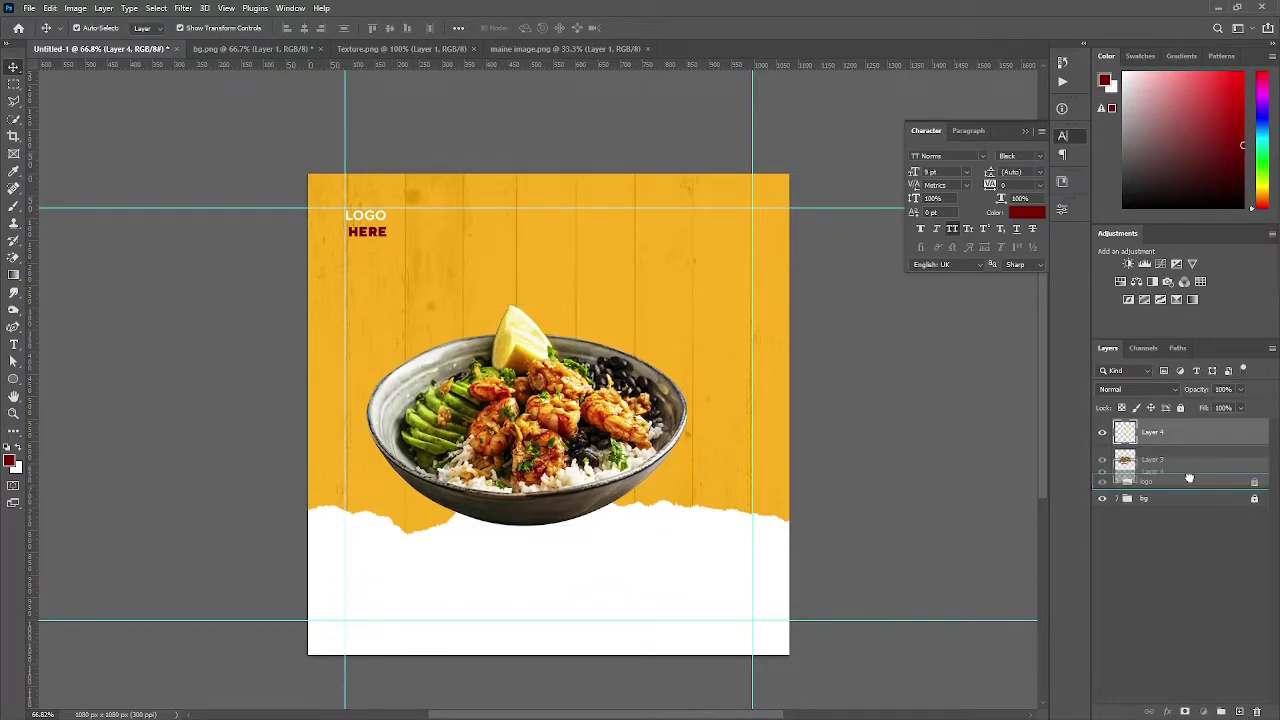
# Step: Move the empty layer beneath the bowl and set the foreground colour to black
pyautogui.moveTo(1183, 446); pyautogui.dragTo(1190, 474)
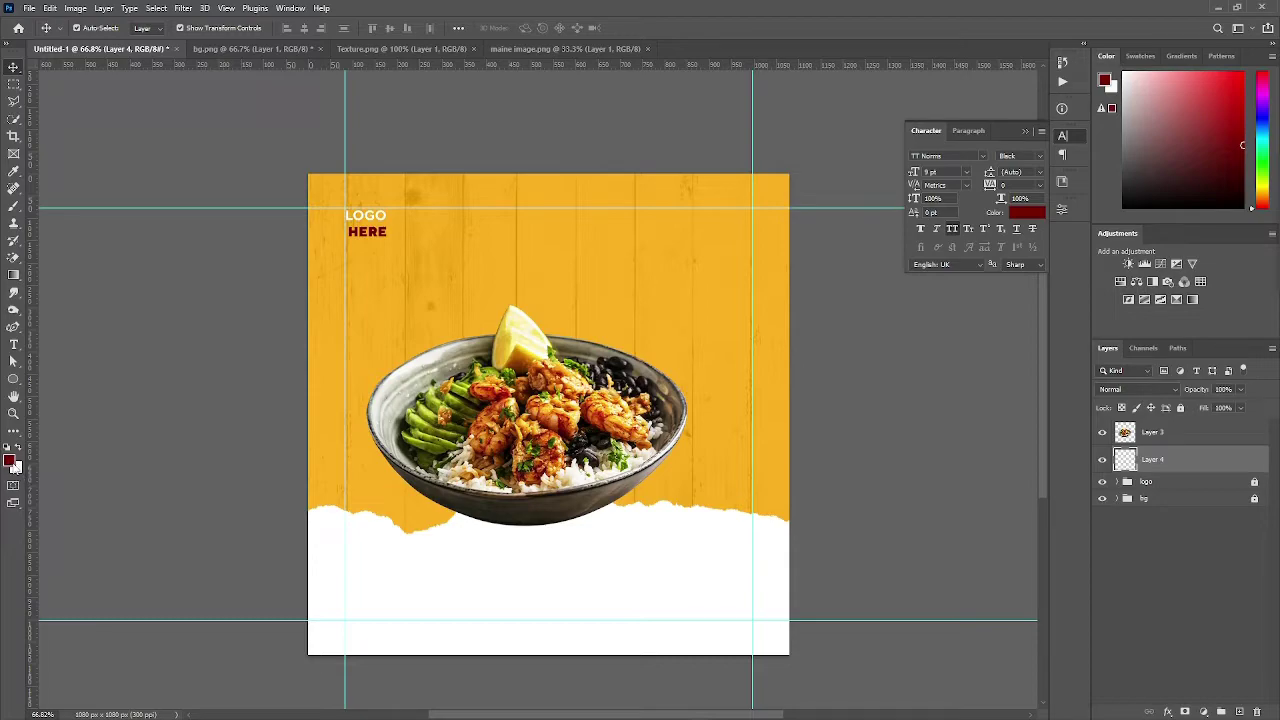
pyautogui.click(10, 461)
pyautogui.click(937, 565)
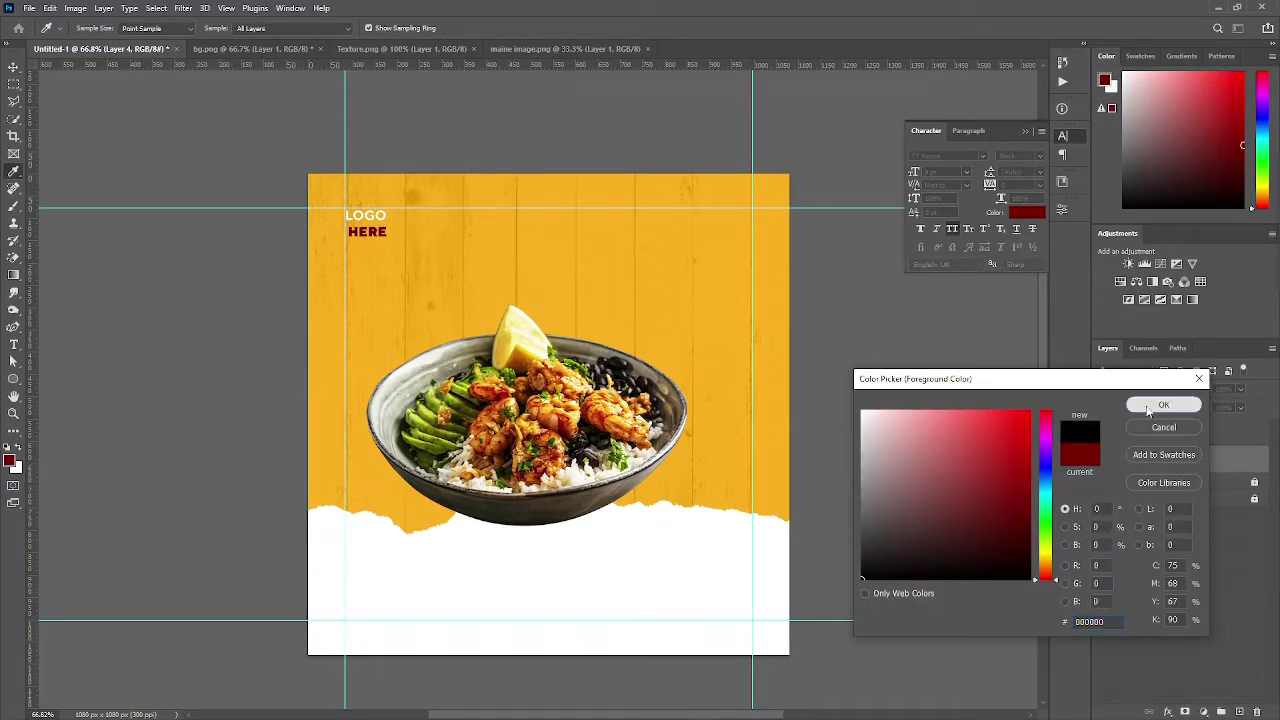
pyautogui.click(1165, 403)
# Step: Paint a soft black shadow under the bowl with a roughly 263 px brush
pyautogui.press('b')
pyautogui.rightClick(14, 205)
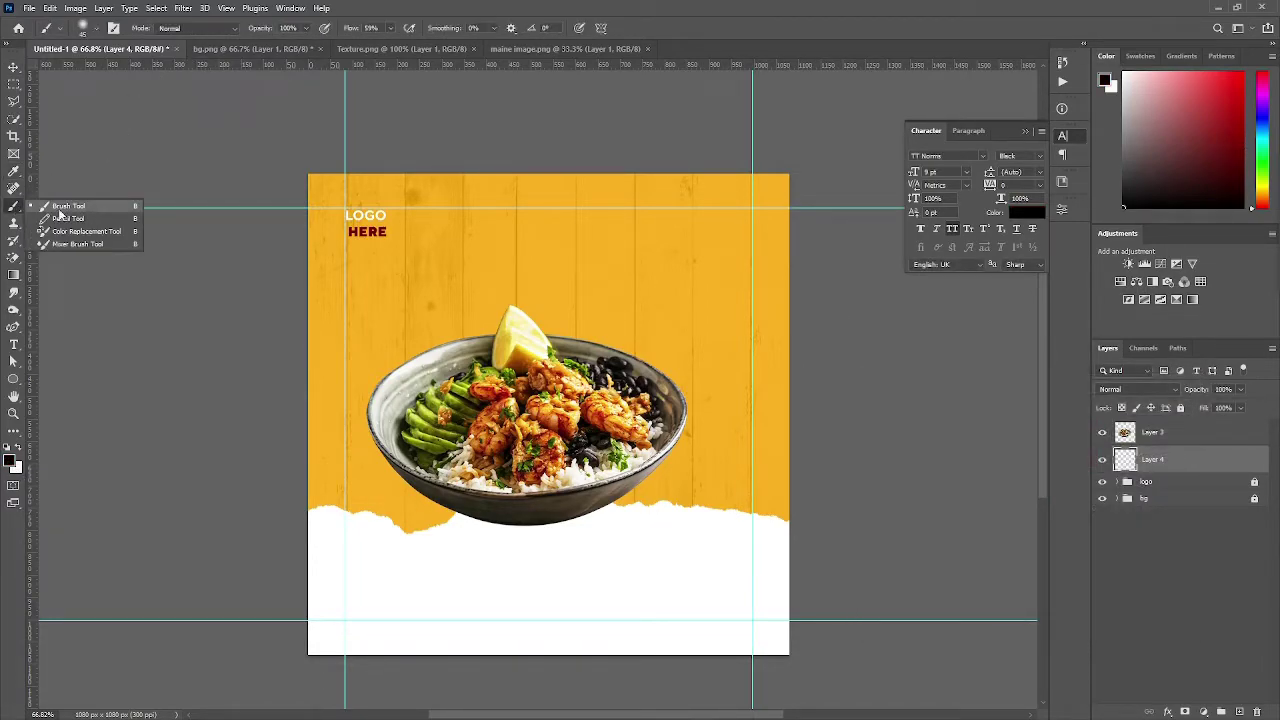
pyautogui.click(62, 214)
pyautogui.rightClick(563, 379)
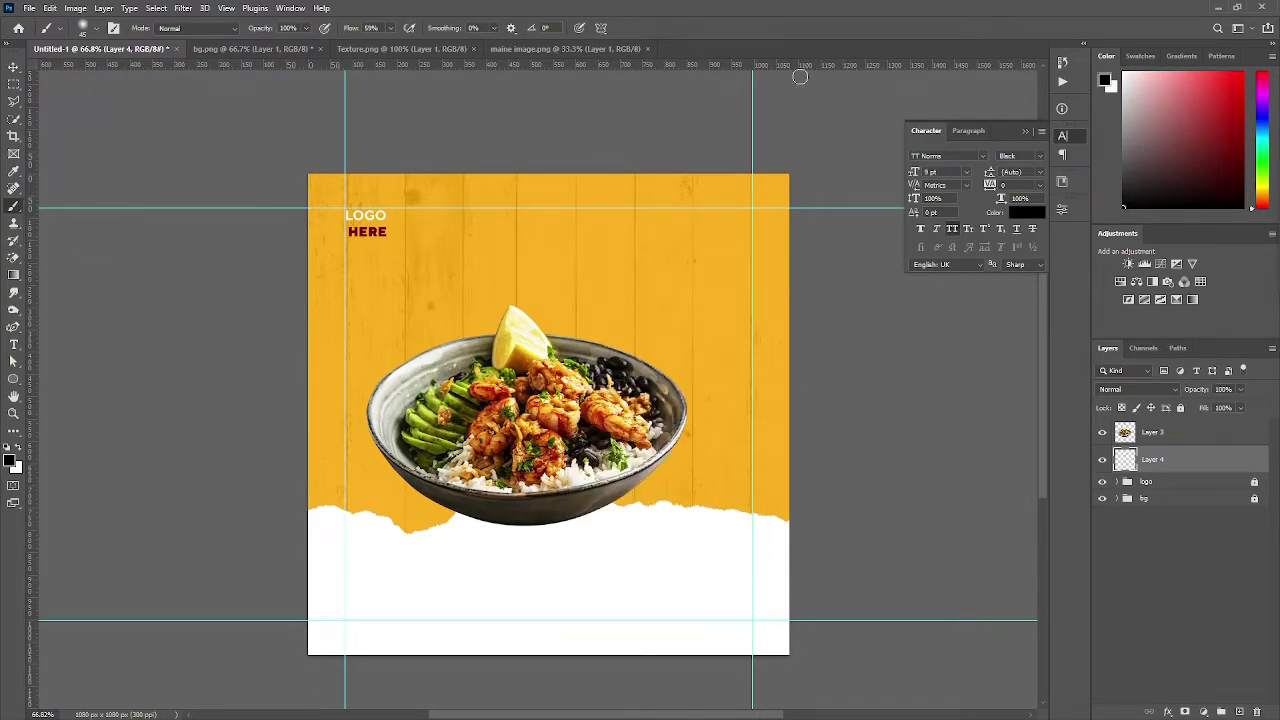
pyautogui.press('Escape')
pyautogui.moveTo(583, 463)
pyautogui.mouseDown()
pyautogui.moveTo(634, 557)
pyautogui.moveTo(514, 528)
pyautogui.mouseUp()
pyautogui.click(511, 531)
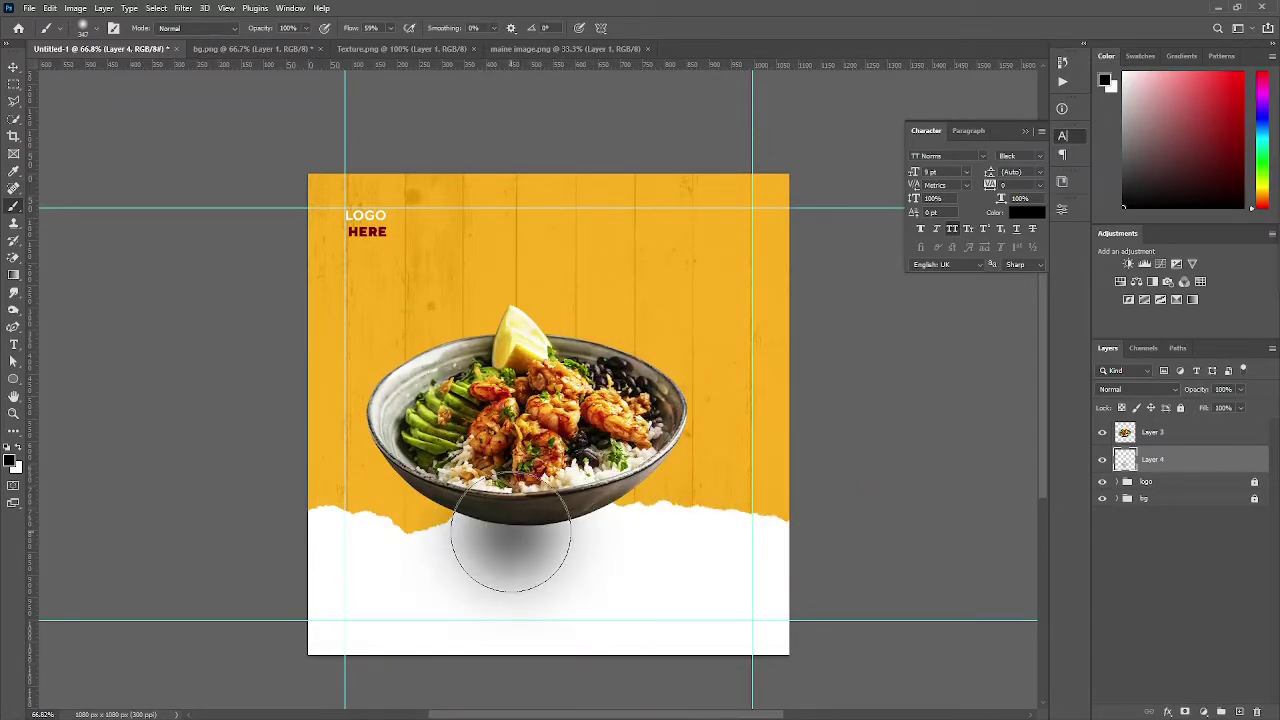
pyautogui.click(511, 531)
# Step: Squash the shadow into a flat band and widen it on both sides
pyautogui.click(14, 72)
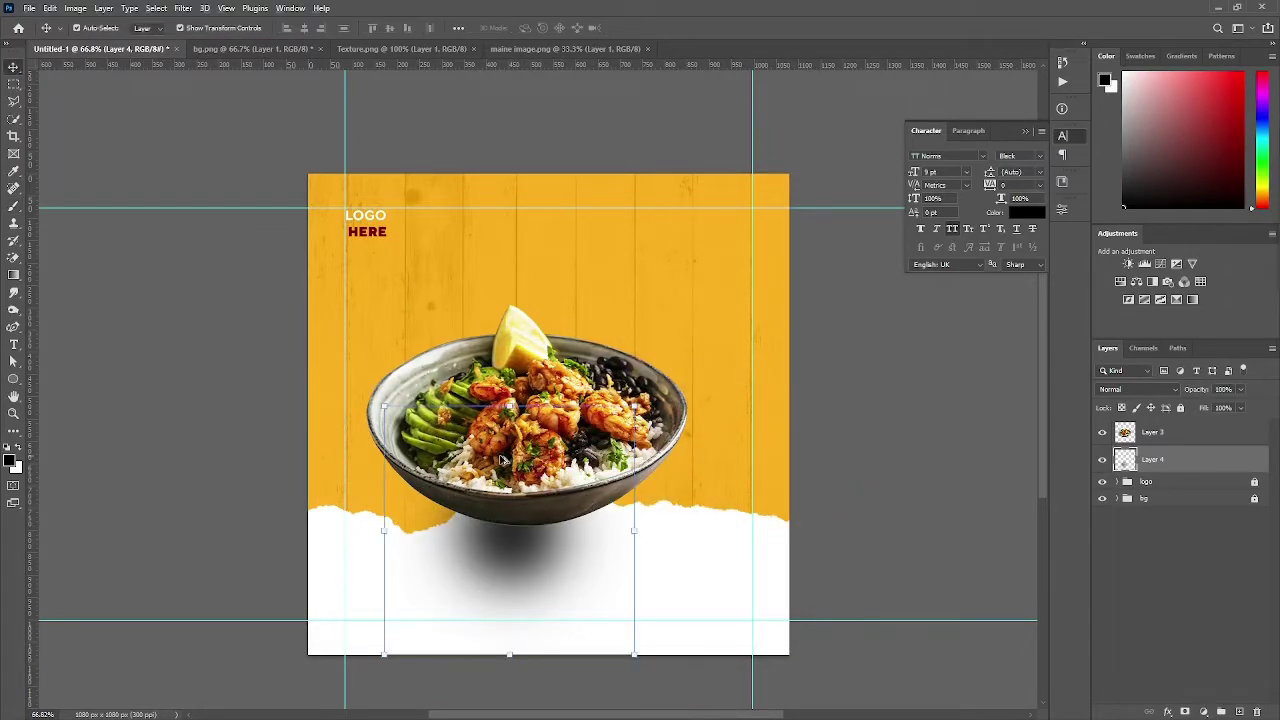
pyautogui.keyDown('alt'); pyautogui.scroll(3, 474, 609); pyautogui.keyUp('alt')
pyautogui.scroll(-1, 540, 203)
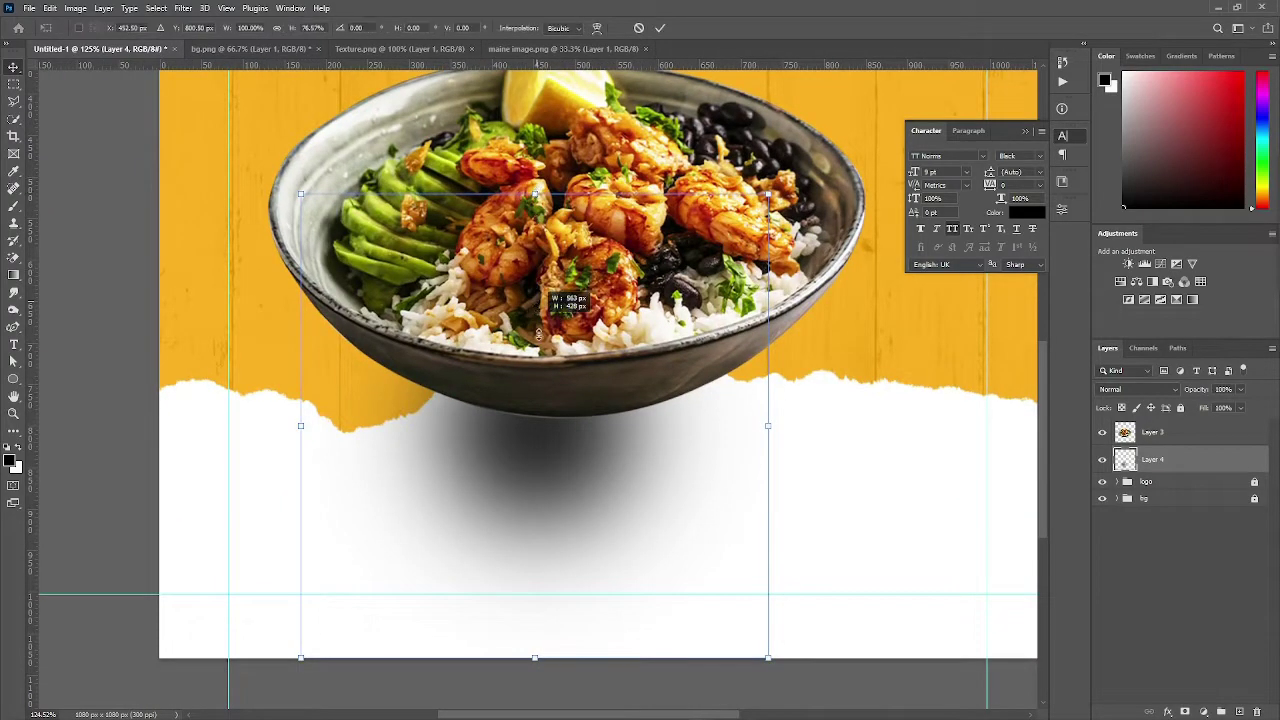
pyautogui.moveTo(540, 201)
pyautogui.mouseDown()
pyautogui.moveTo(548, 520)
pyautogui.moveTo(586, 420)
pyautogui.mouseUp()
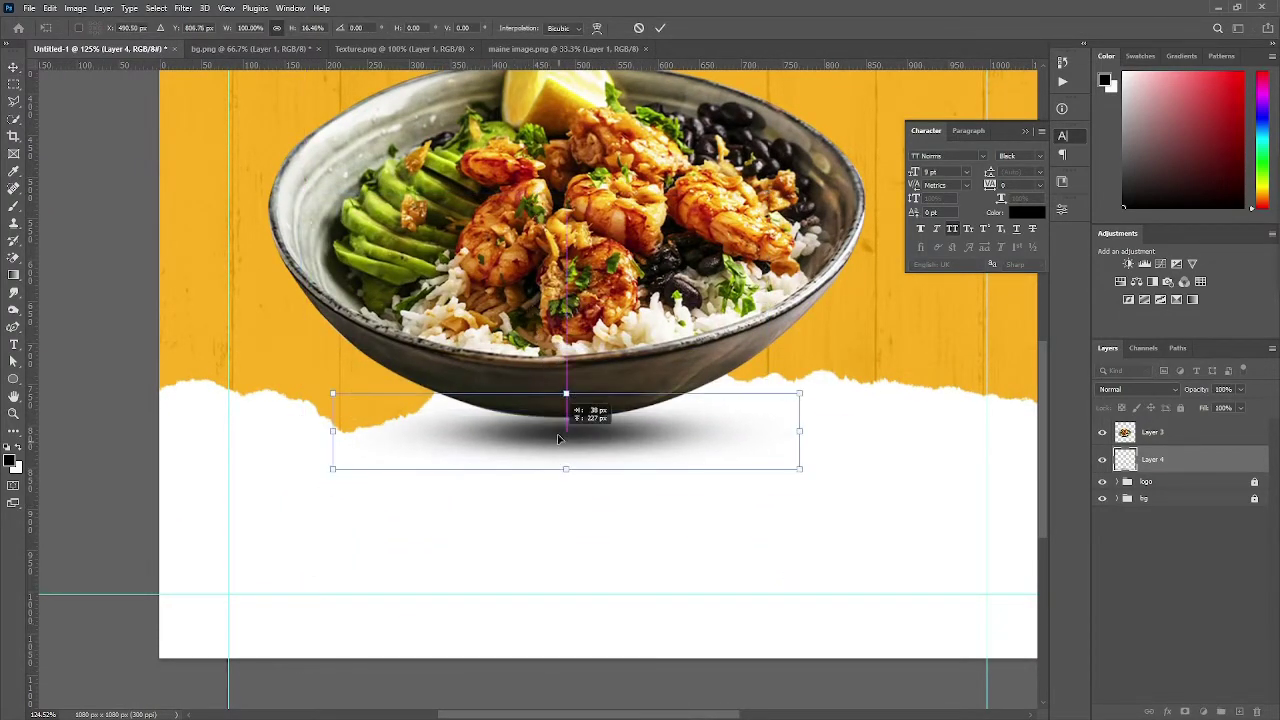
pyautogui.moveTo(802, 427); pyautogui.dragTo(866, 427)
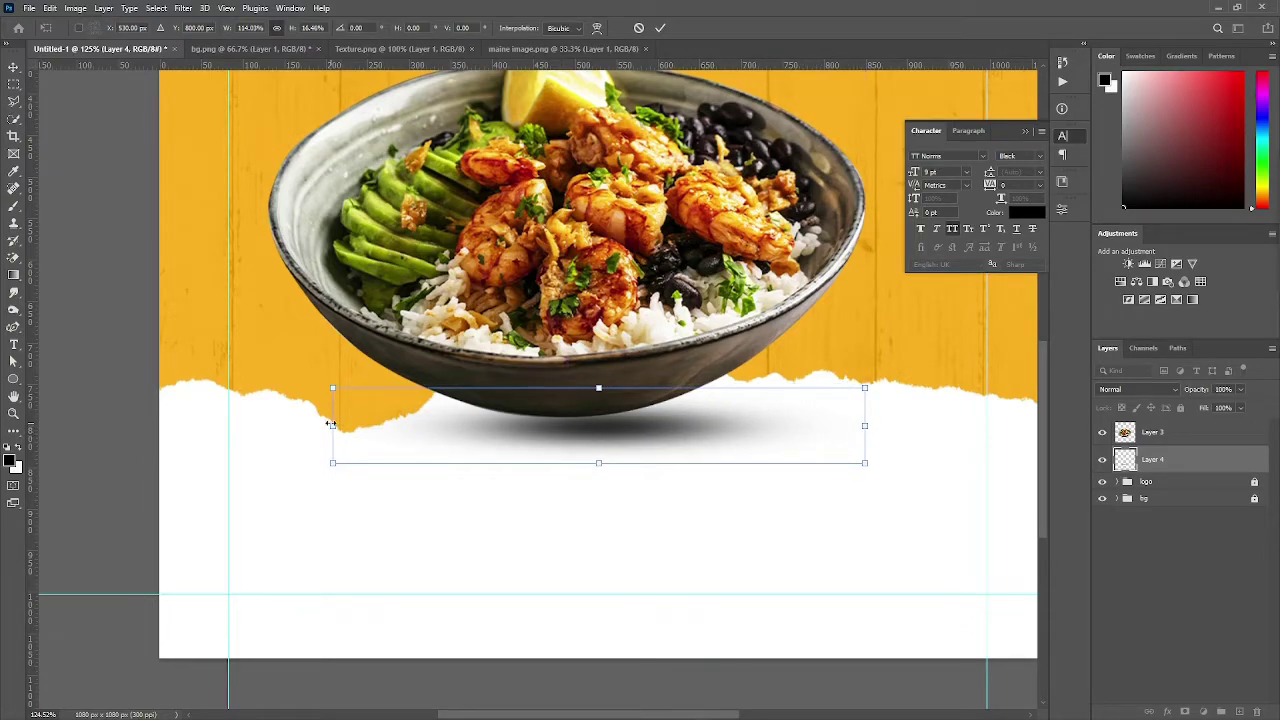
pyautogui.moveTo(331, 424); pyautogui.dragTo(288, 425)
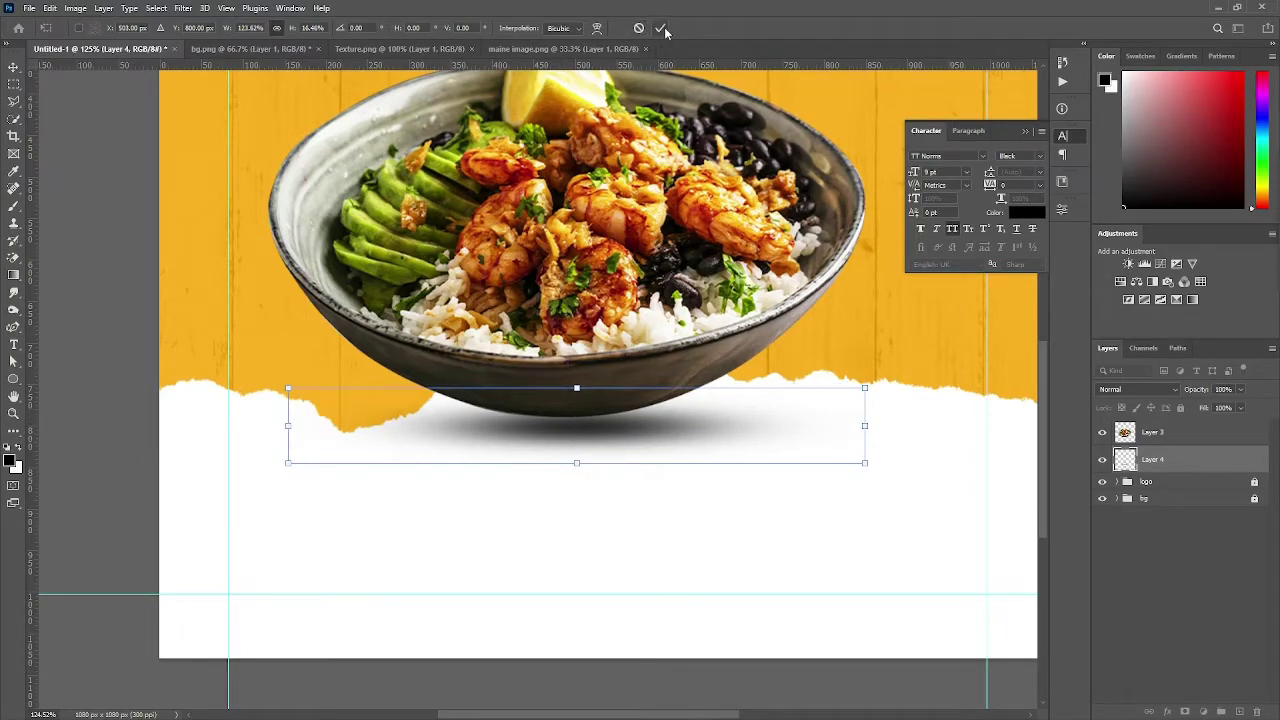
pyautogui.click(662, 29)
# Step: Set the shadow layer's opacity to 75%
pyautogui.click(1222, 389)
pyautogui.write('75')
pyautogui.press('Return')
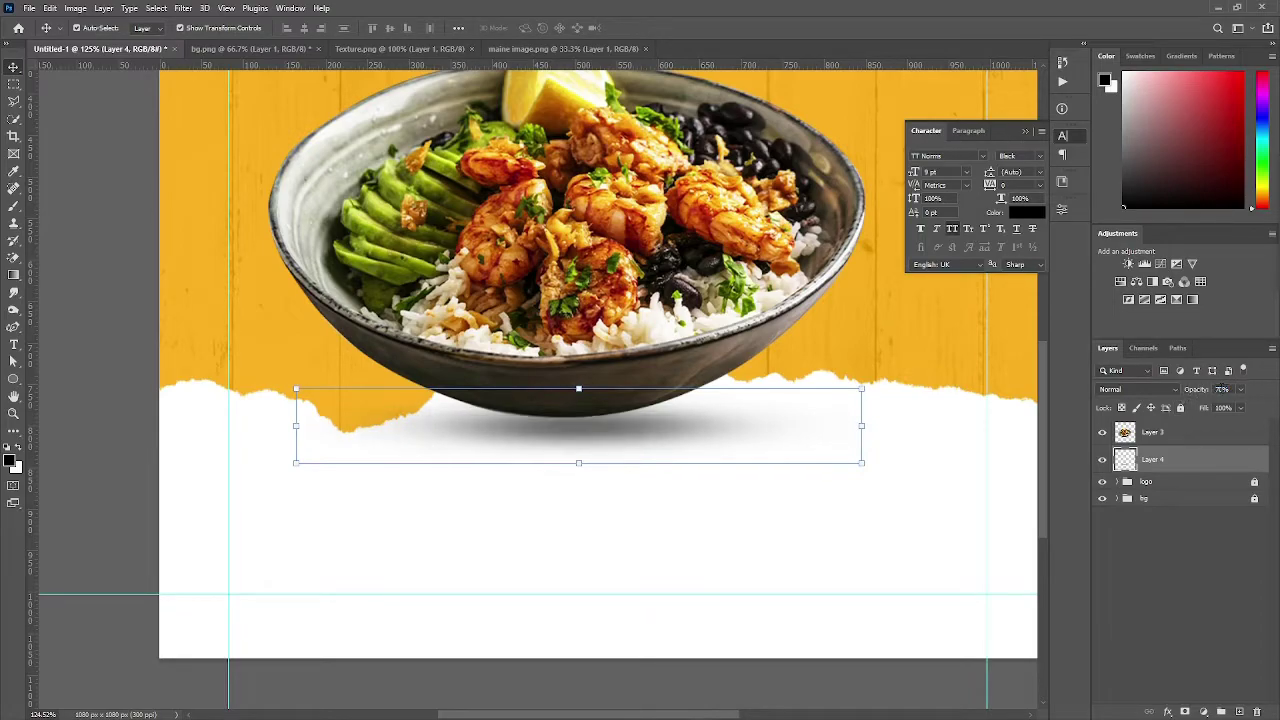
pyautogui.click(1231, 585)
pyautogui.scroll(-3, 748, 403)
pyautogui.scroll(-2, 760, 408)
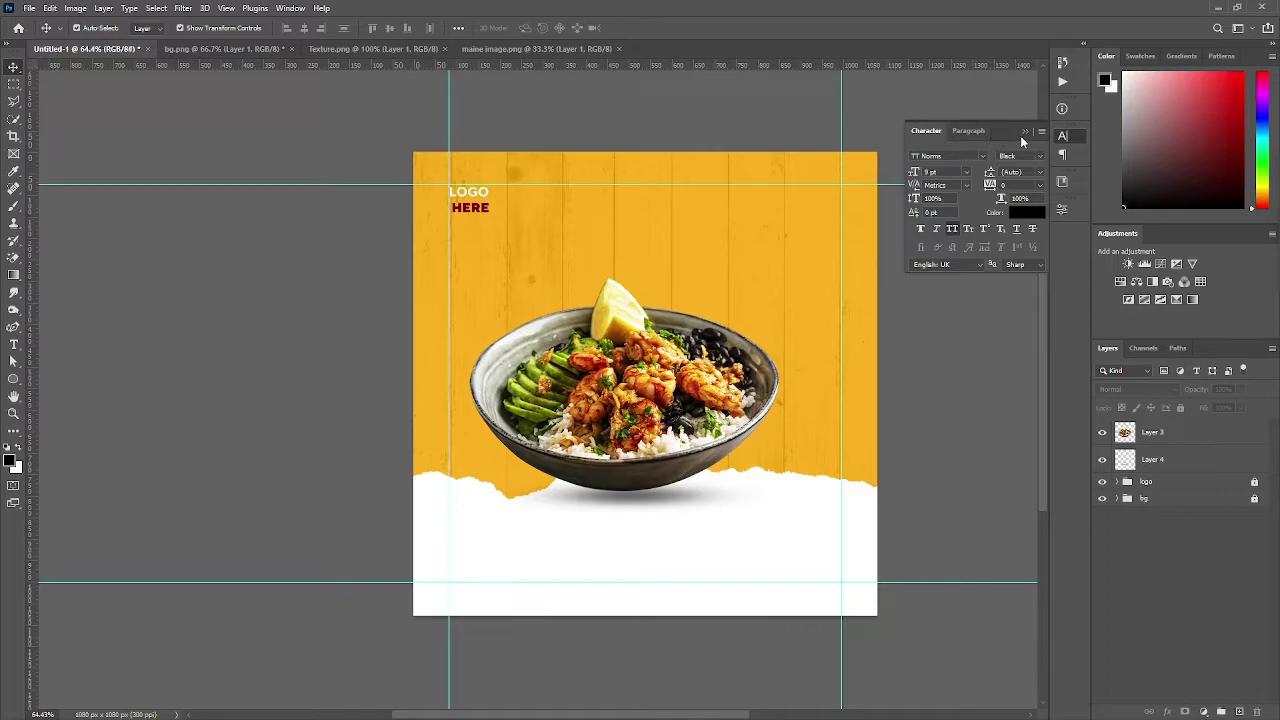
# Step: Type the headline 'WEKKEND SPECIAL' above the bowl
pyautogui.click(1025, 132)
pyautogui.press('t')
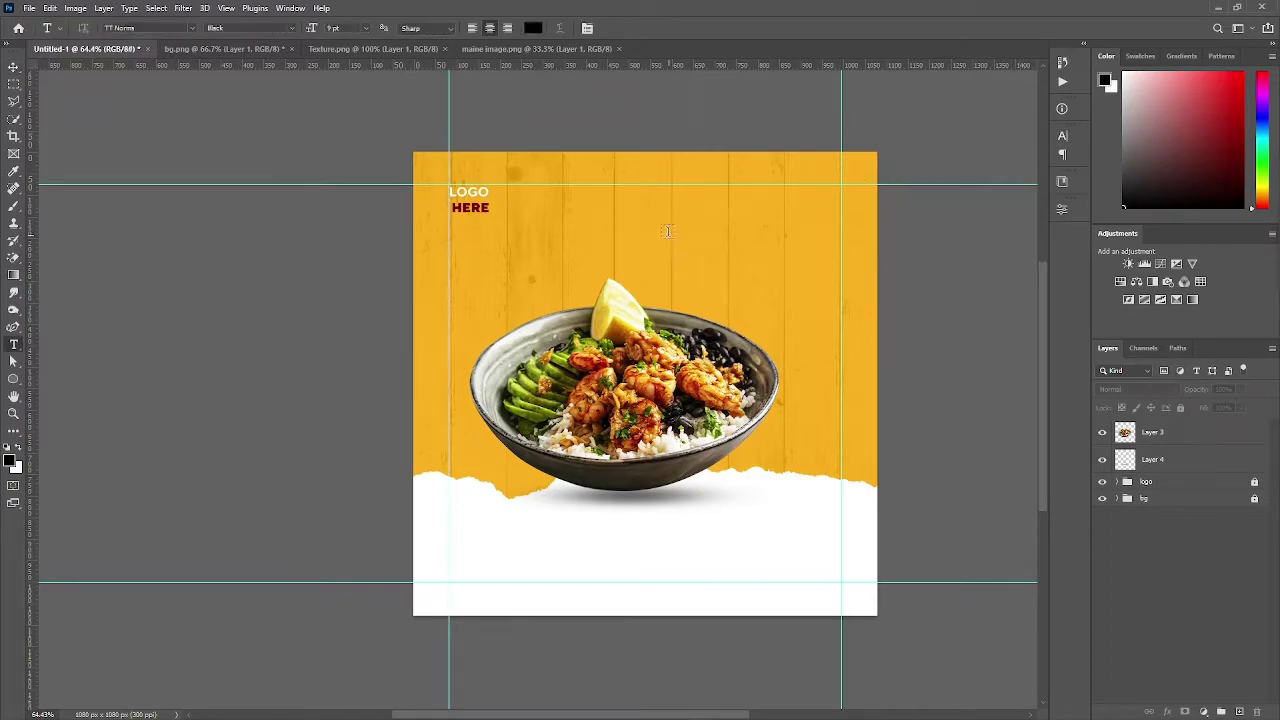
pyautogui.click(613, 210)
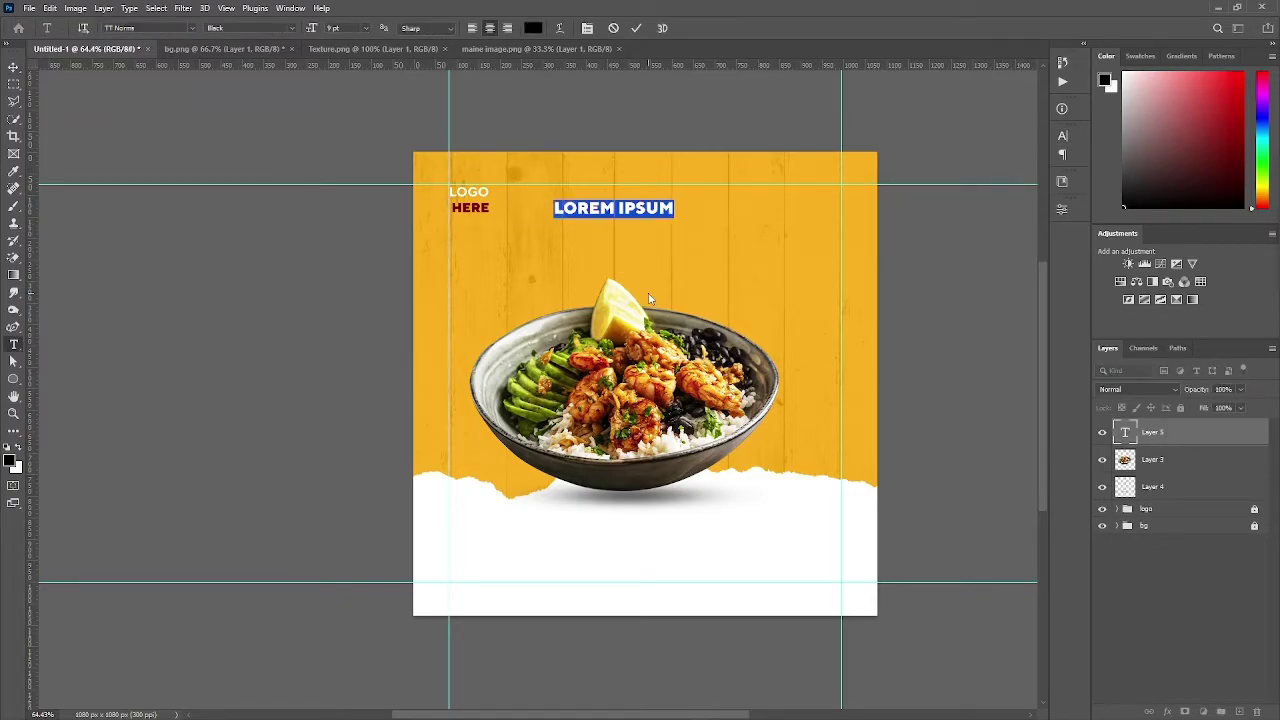
pyautogui.press('BackSpace')
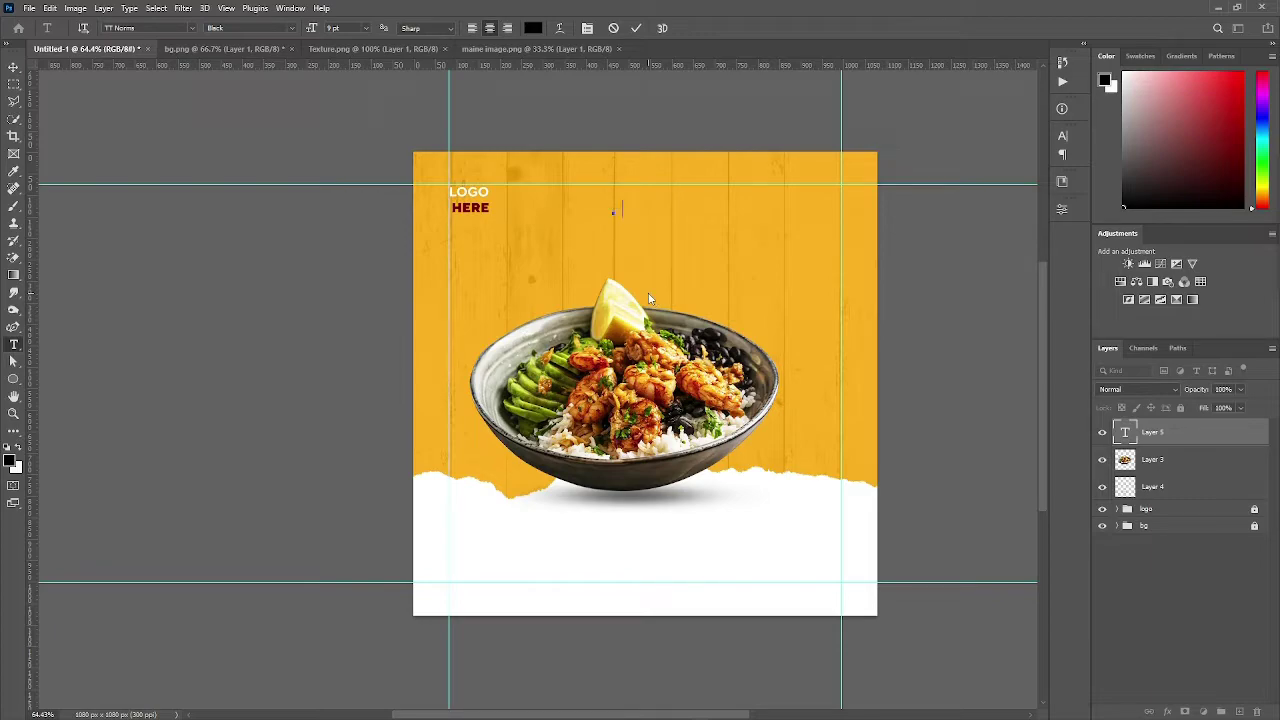
pyautogui.write('WEK')
pyautogui.write('KEND ')
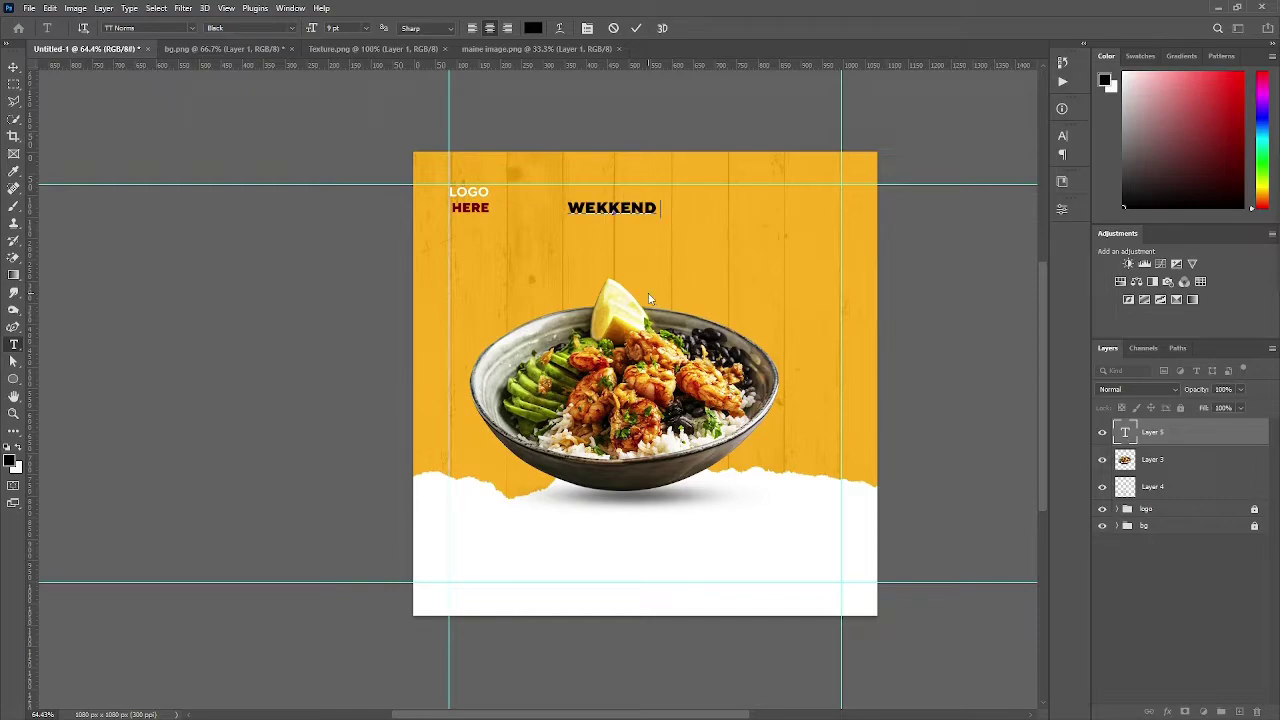
pyautogui.write('S')
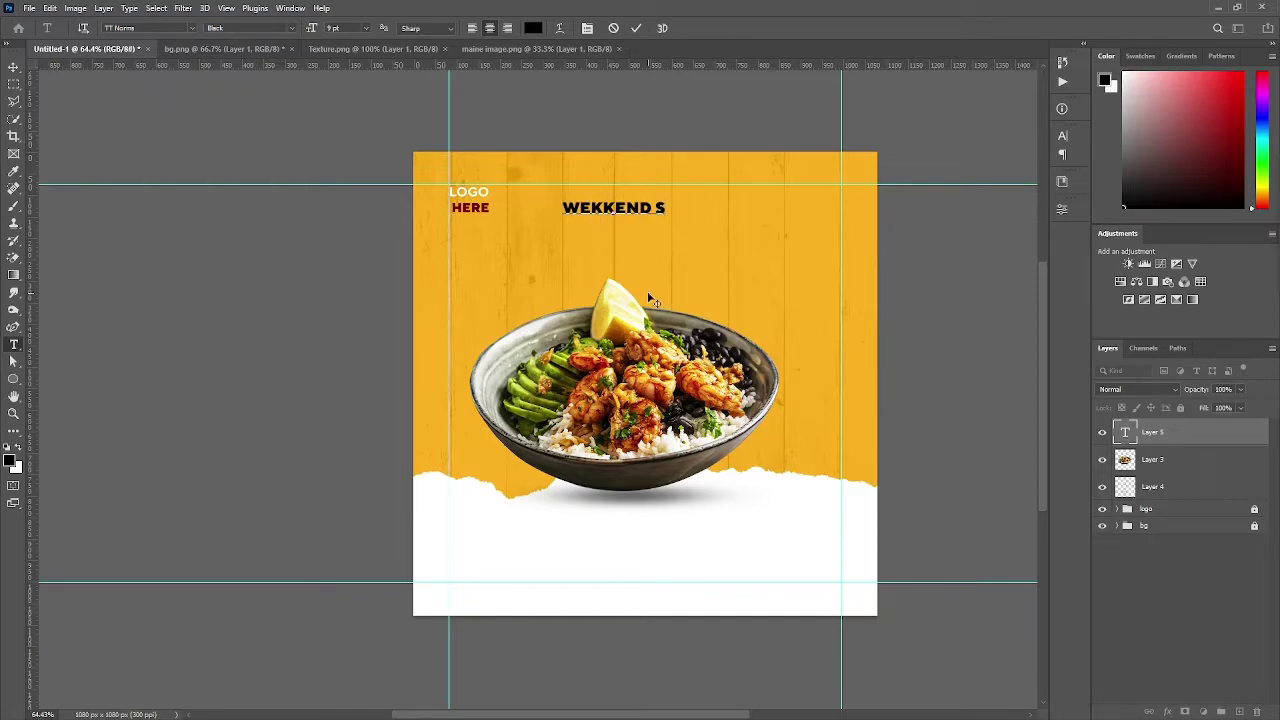
pyautogui.write('PECIA')
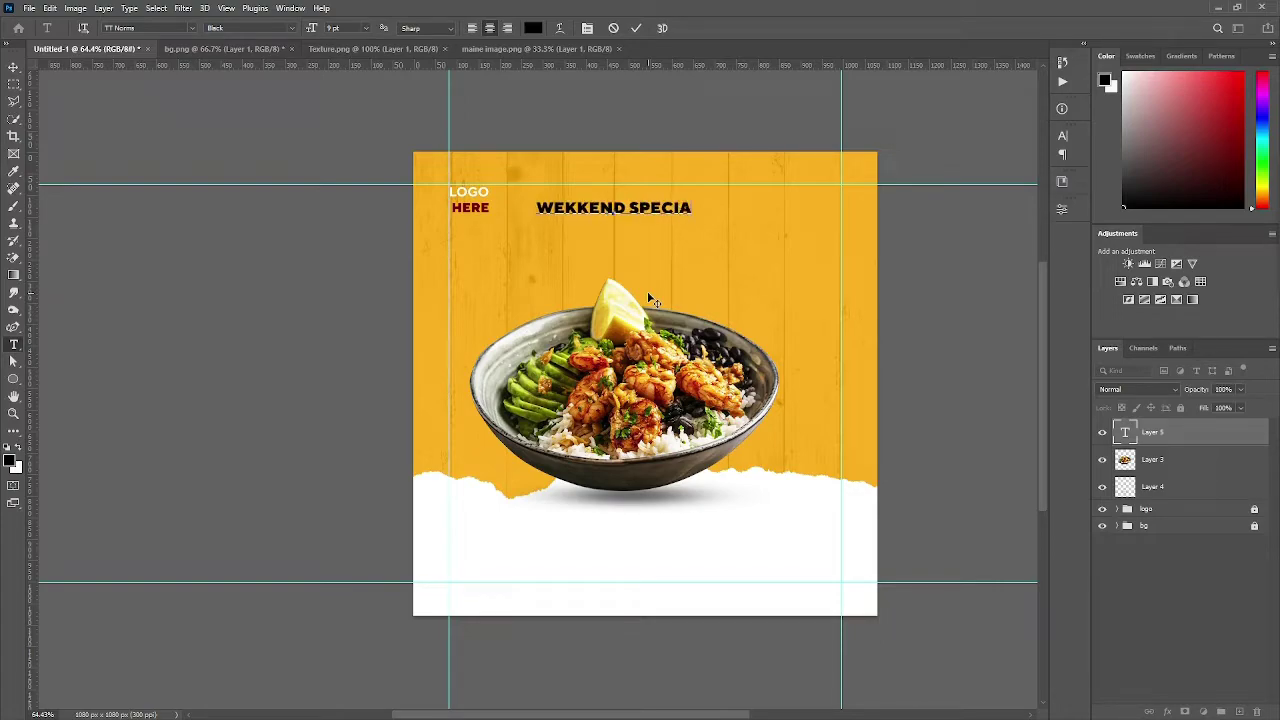
pyautogui.write('L')
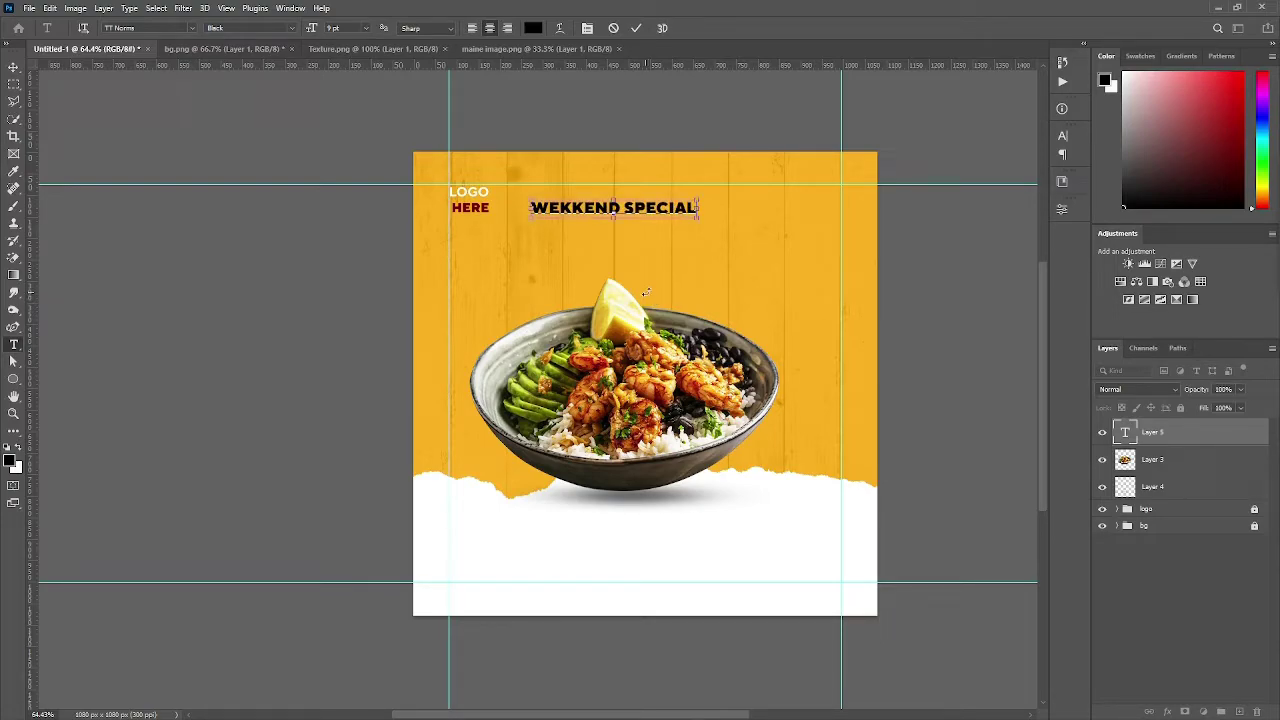
# Step: Set the headline font to Cheddar Gothic Stencil
pyautogui.hotkey('ctrl', 'a')
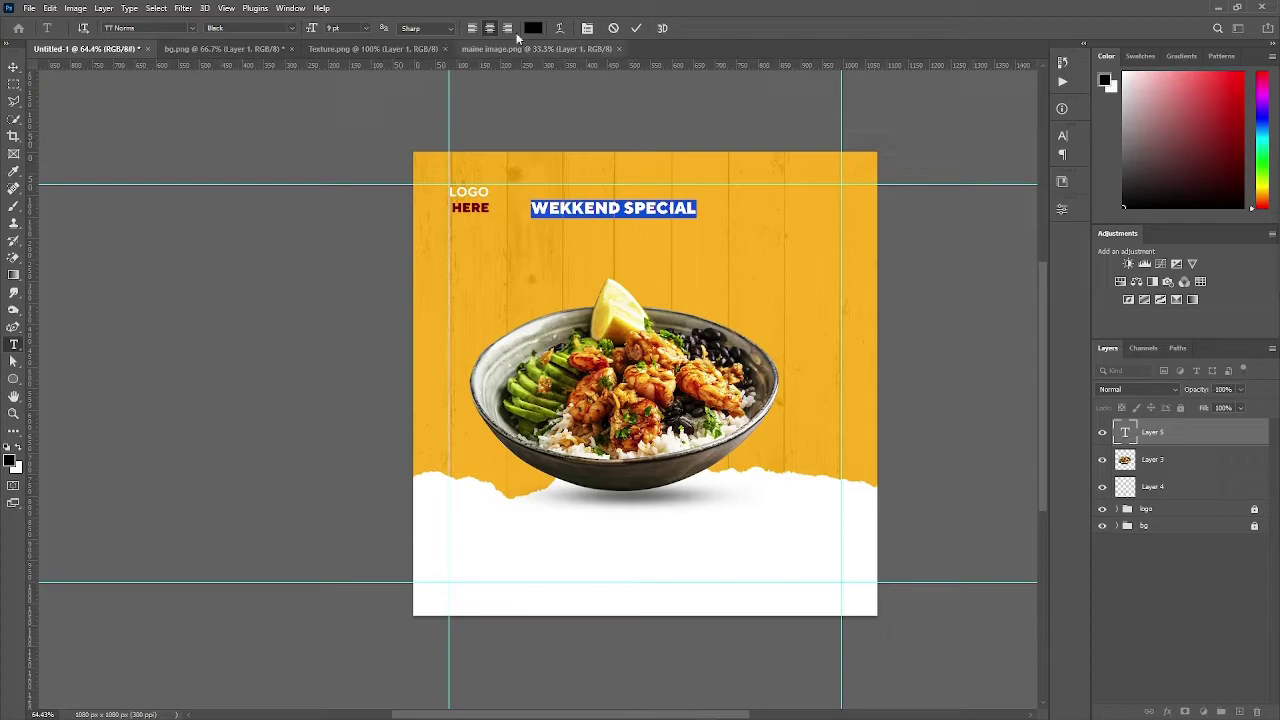
pyautogui.click(190, 30)
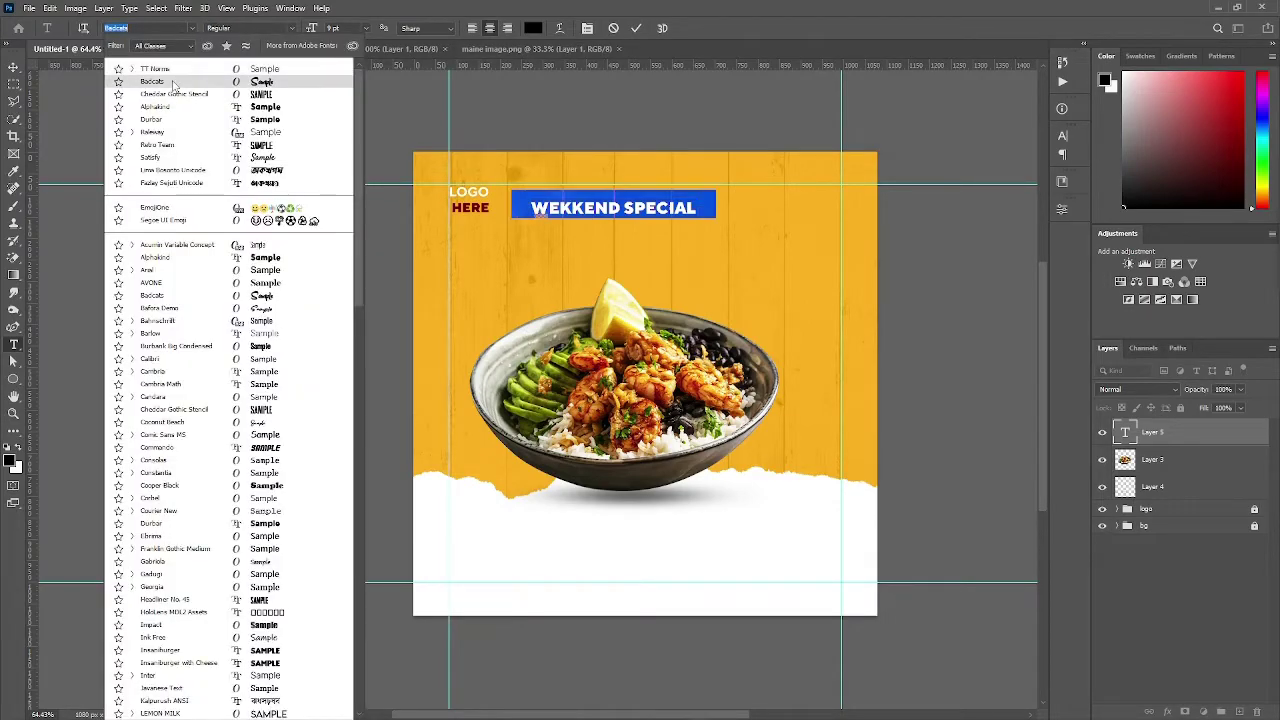
pyautogui.click(234, 85)
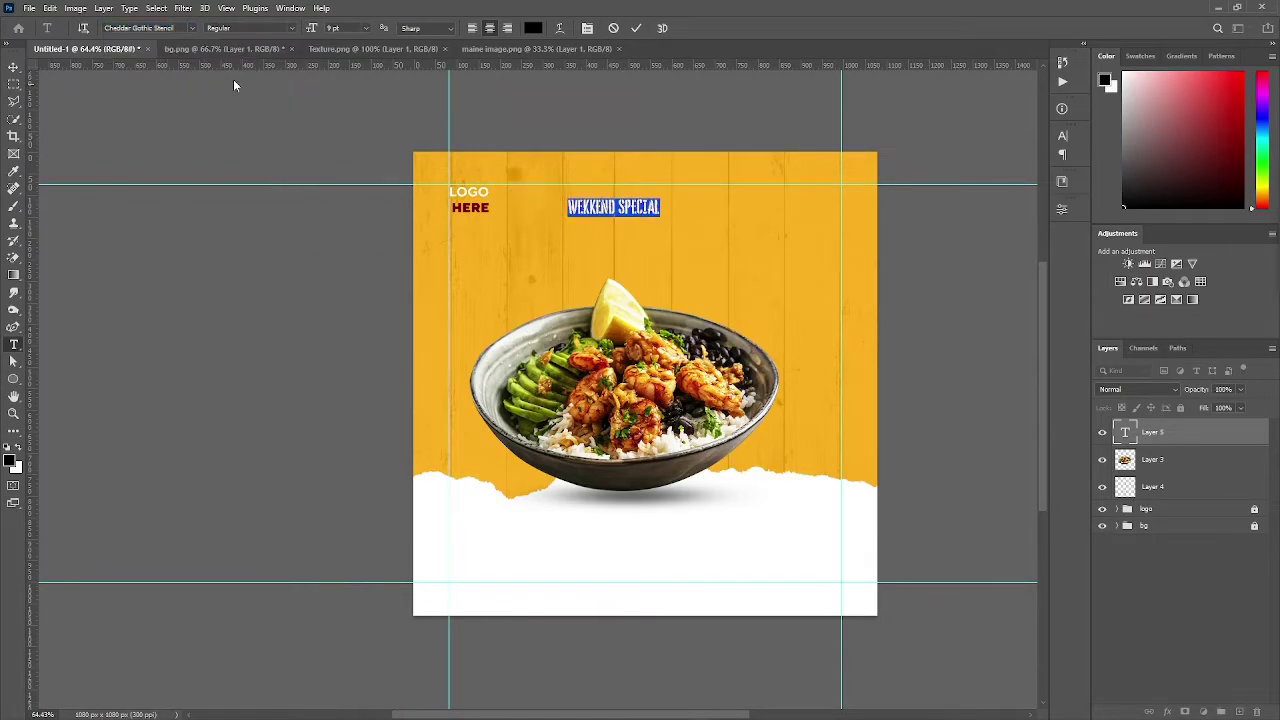
pyautogui.click(636, 28)
pyautogui.scroll(3, 652, 222)
pyautogui.scroll(3, 543, 400)
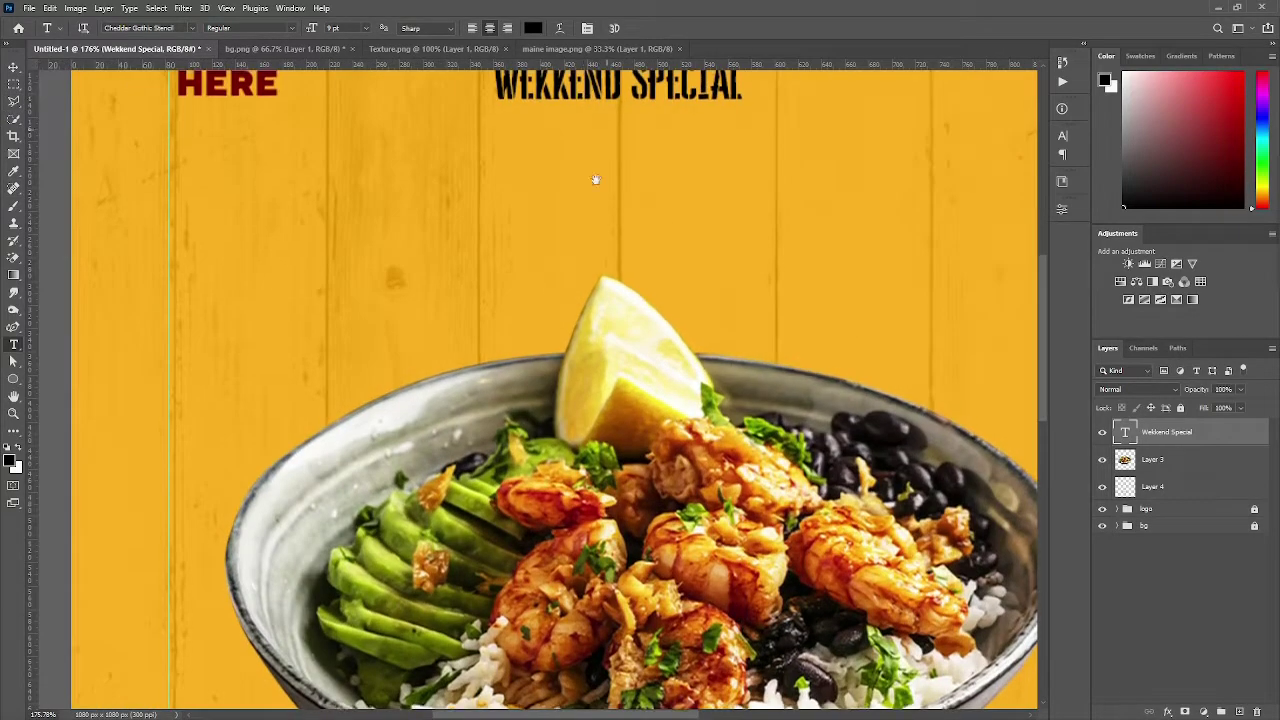
pyautogui.scroll(2, 594, 177)
# Step: Colour the headline text white
pyautogui.click(600, 190)
pyautogui.hotkey('ctrl', 'a')
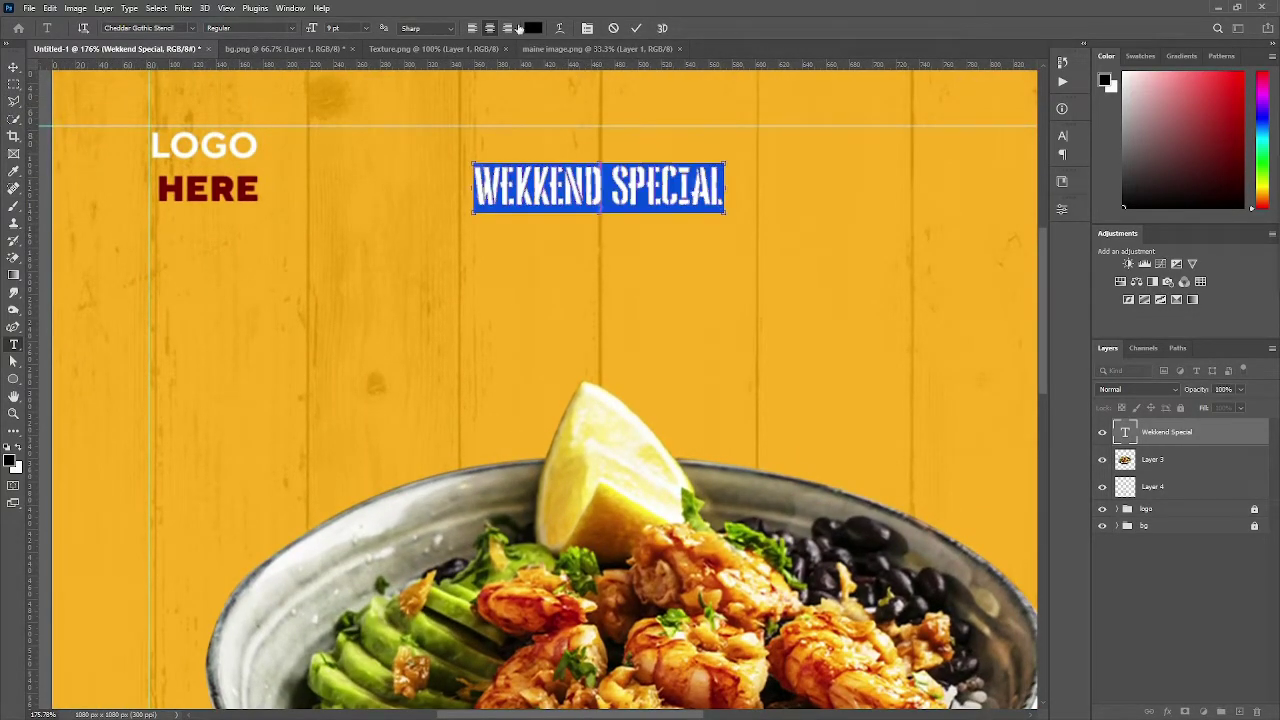
pyautogui.click(533, 28)
pyautogui.moveTo(861, 421); pyautogui.dragTo(858, 405)
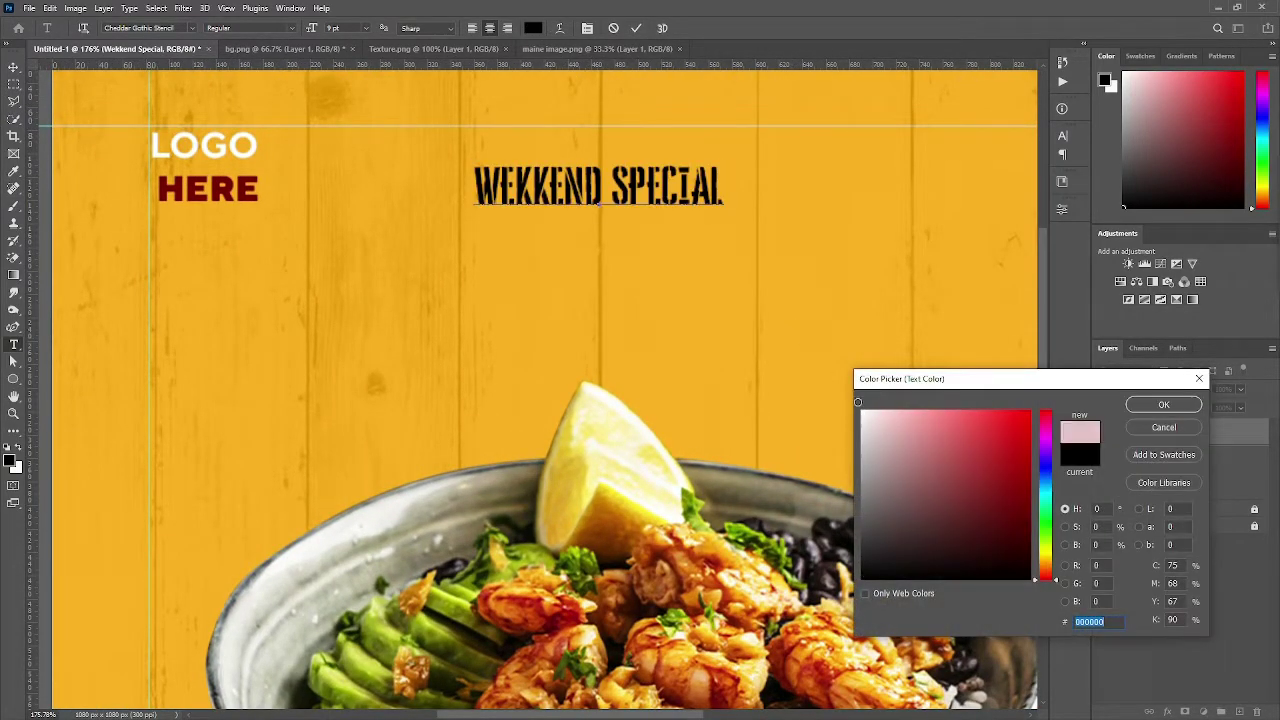
pyautogui.click(1164, 404)
pyautogui.hotkey('ctrl', 'h')
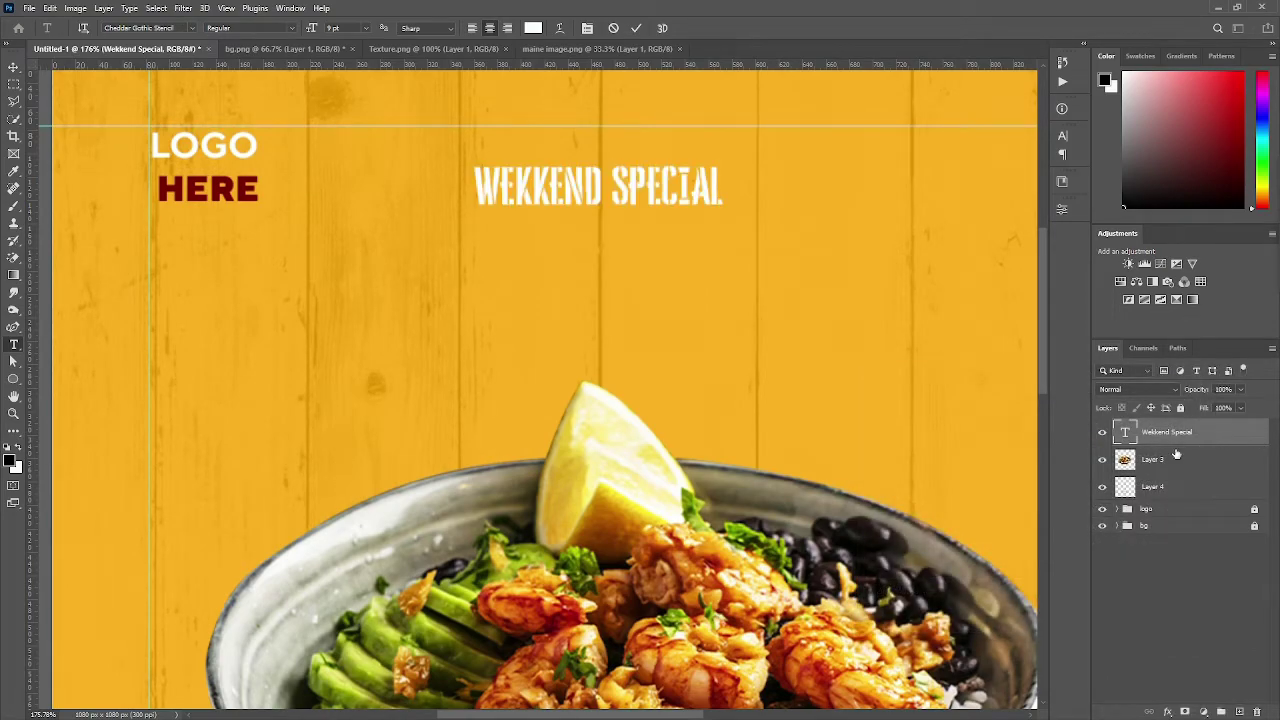
# Step: Give the WEKKEND SPECIAL layer a red drop shadow plus a second dark drop shadow
pyautogui.doubleClick(1175, 453)
pyautogui.click(812, 497)
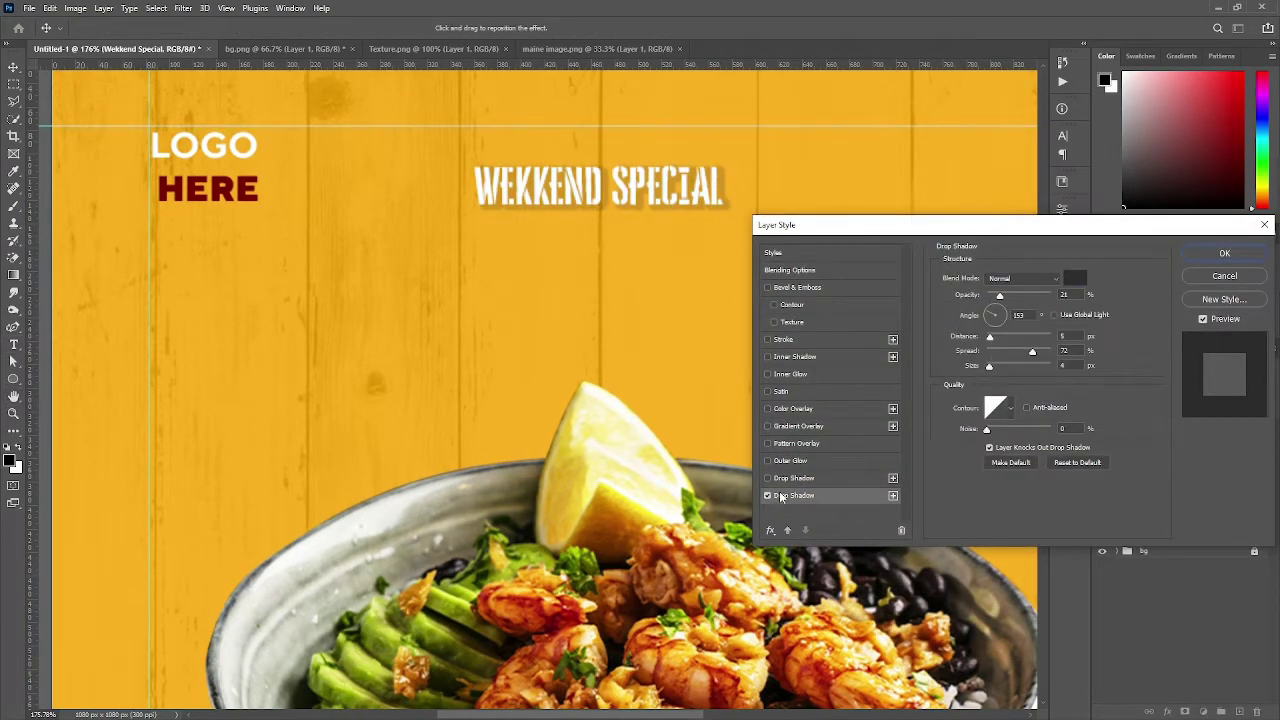
pyautogui.click(770, 496)
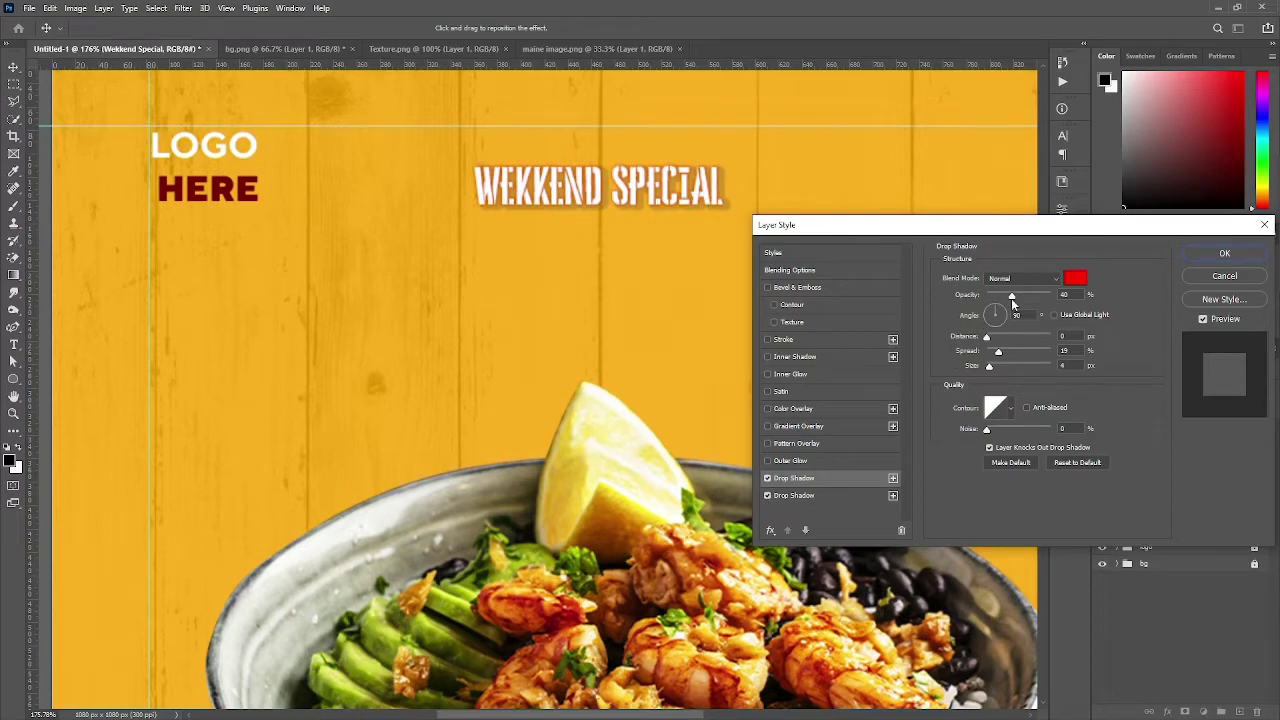
pyautogui.click(1073, 279)
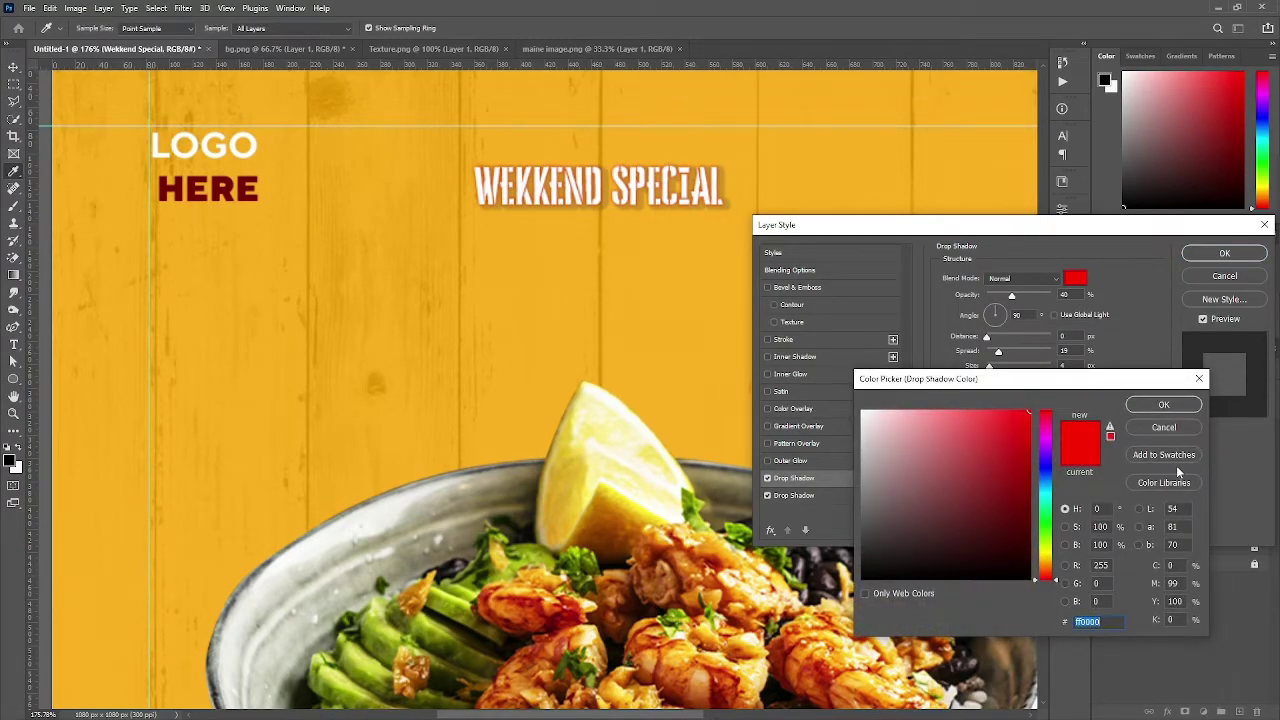
pyautogui.click(1164, 405)
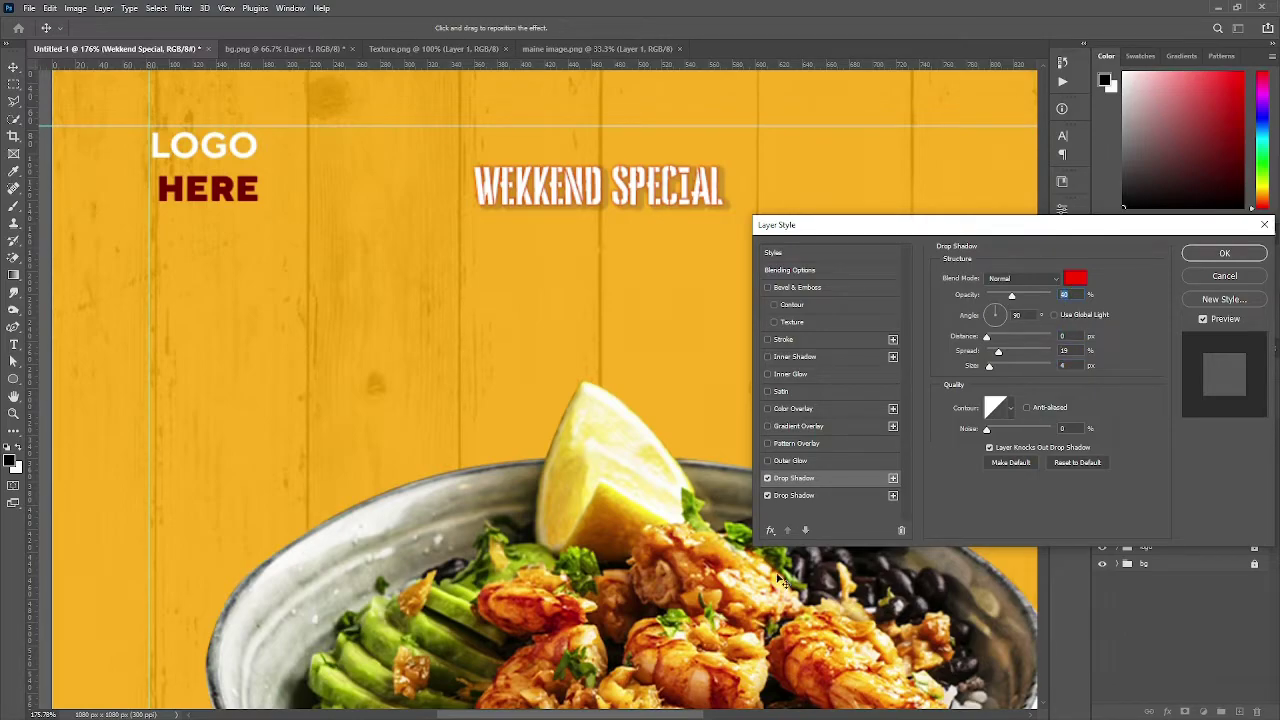
pyautogui.click(813, 496)
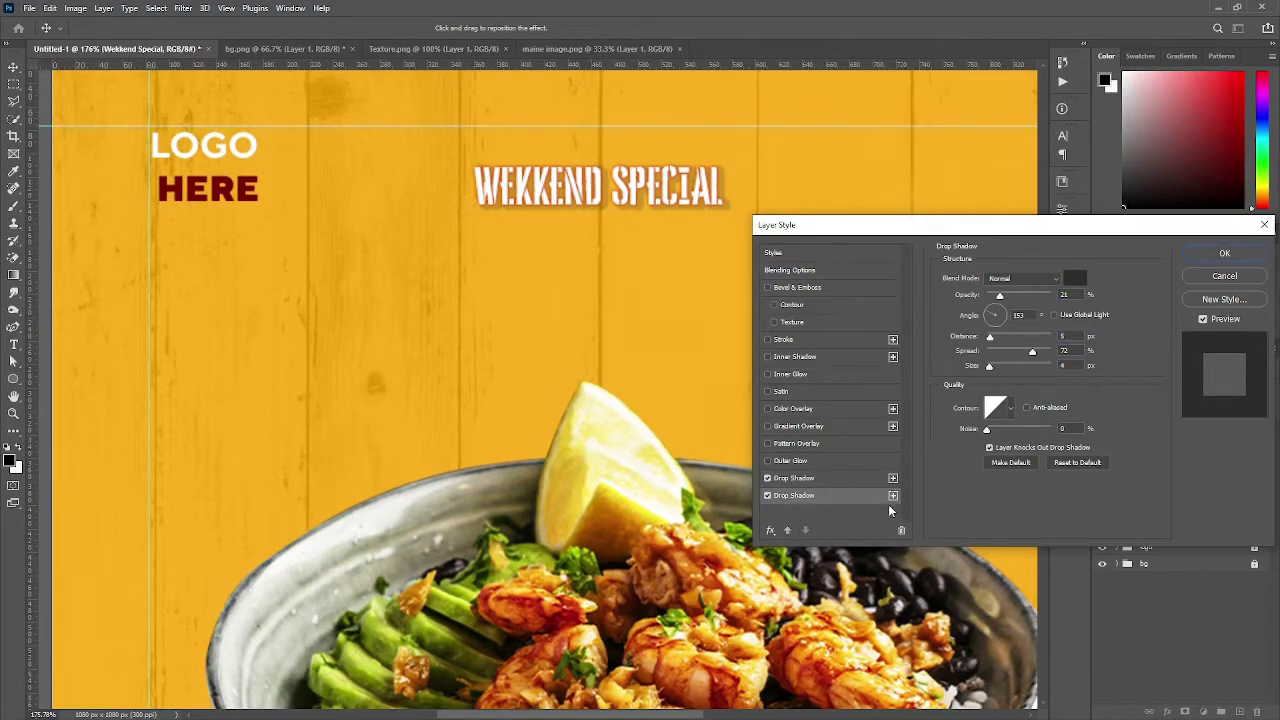
pyautogui.click(1021, 296)
pyautogui.click(1226, 253)
pyautogui.scroll(-1, 643, 285)
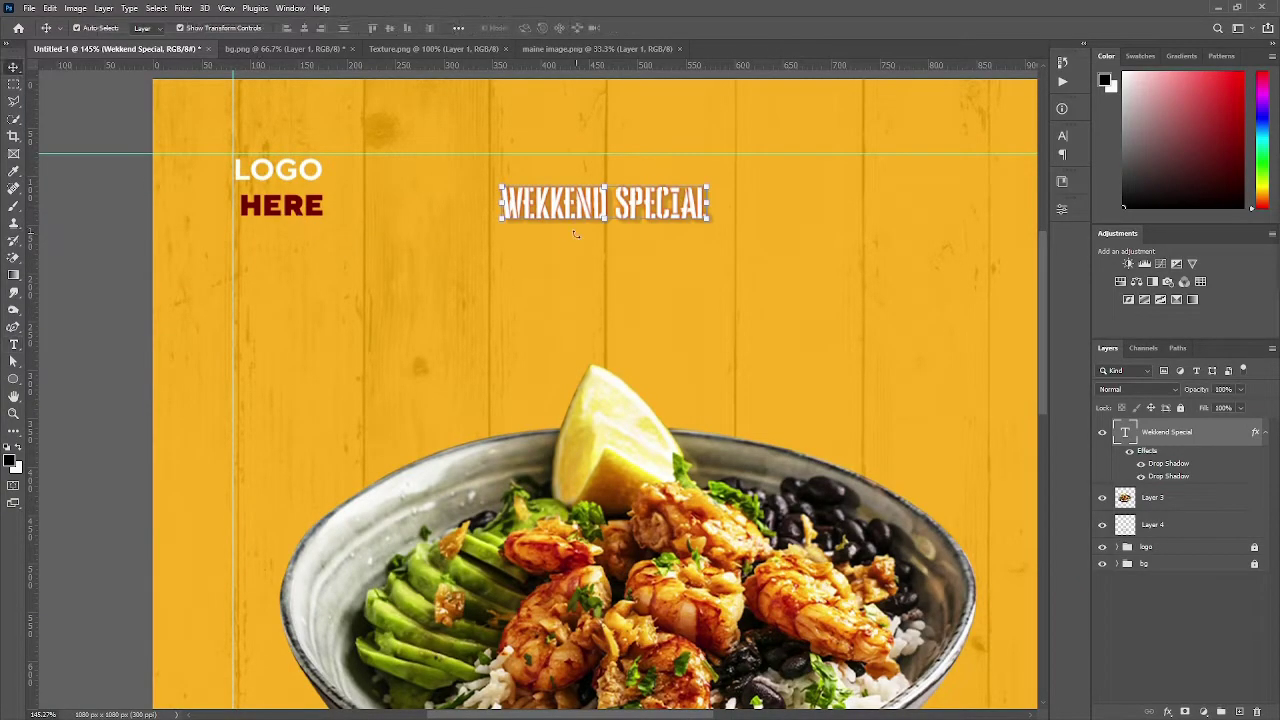
# Step: Add a 'Delicious' text line below the headline in the Badcats font
pyautogui.click(537, 289)
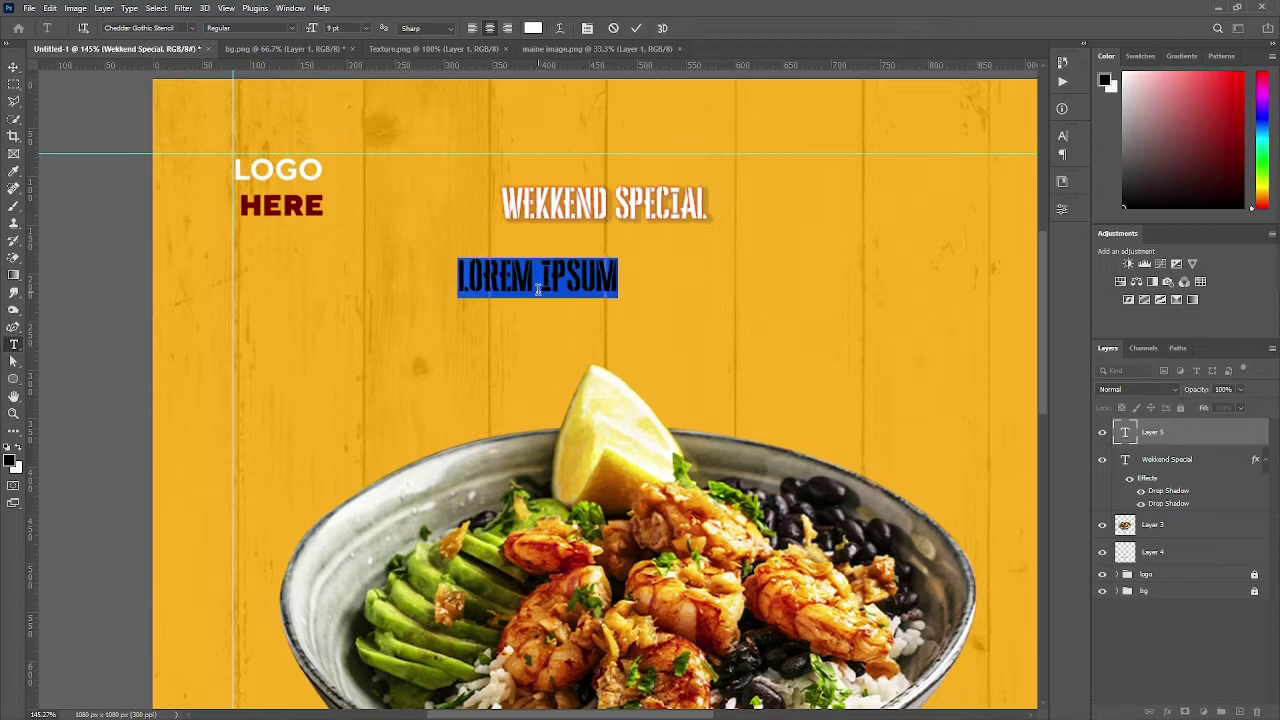
pyautogui.write('Delic')
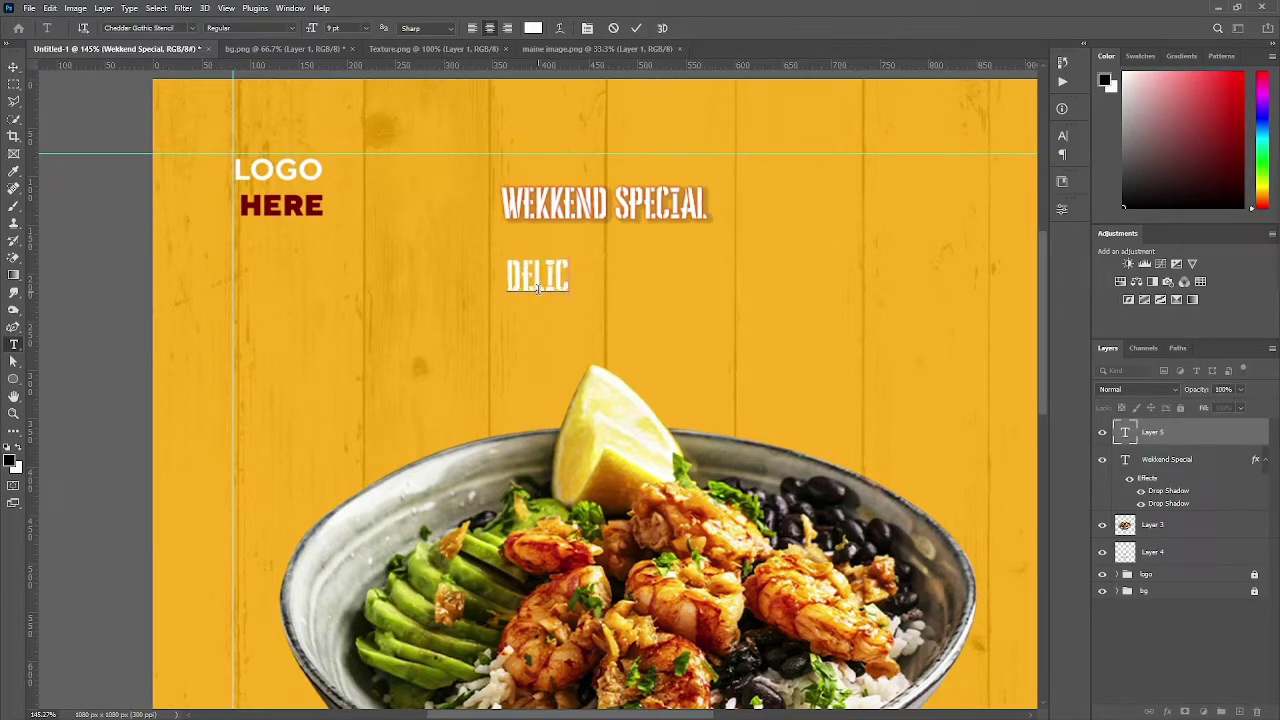
pyautogui.write('ious')
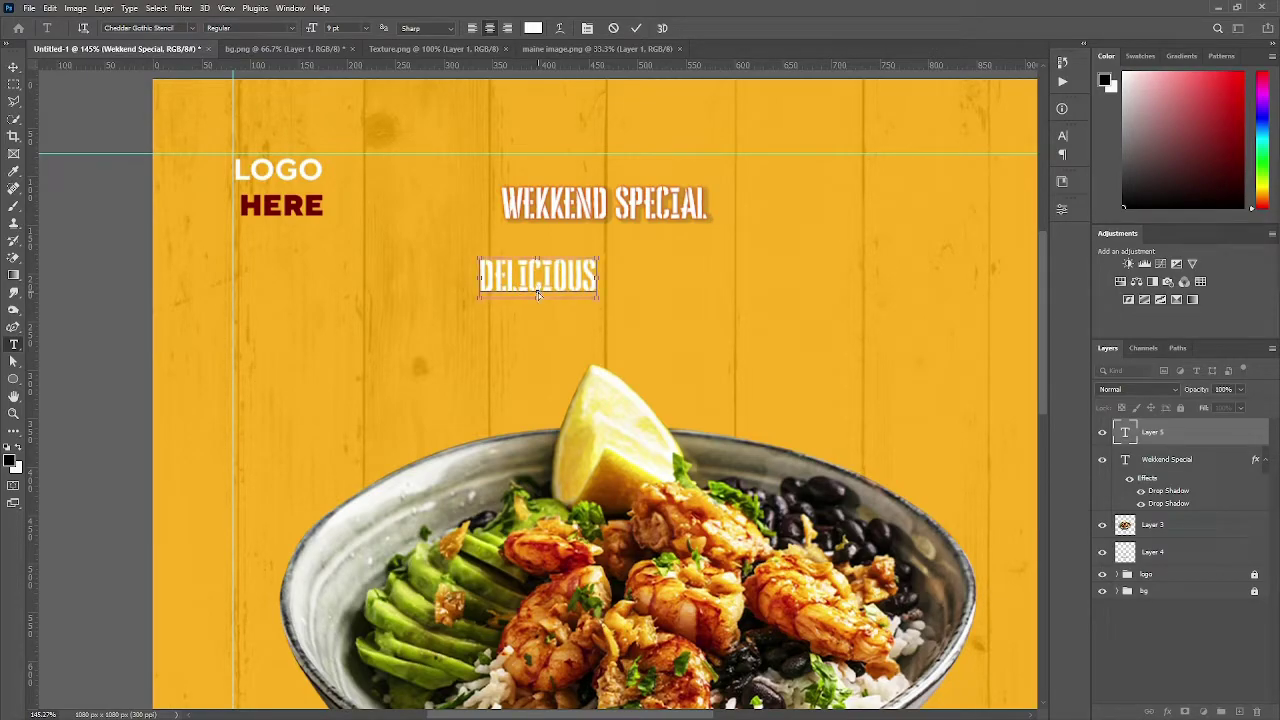
pyautogui.hotkey('ctrl', 'a')
pyautogui.click(1063, 135)
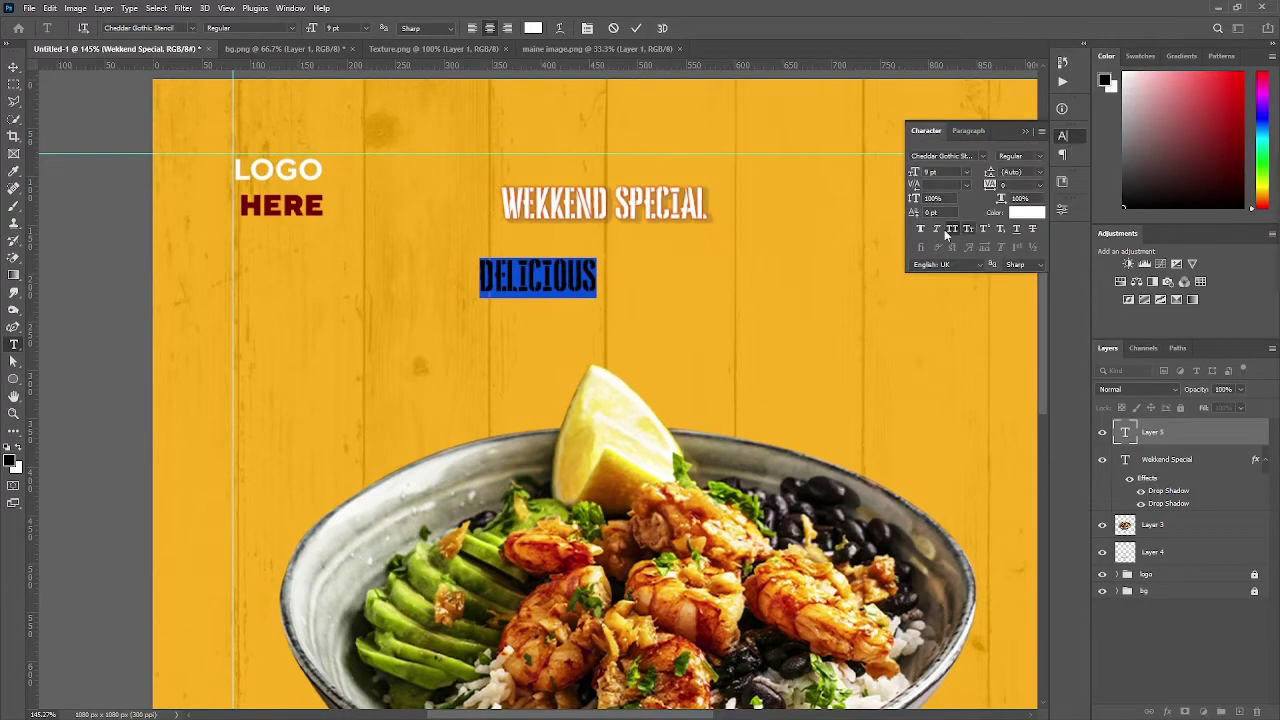
pyautogui.click(952, 229)
pyautogui.click(192, 28)
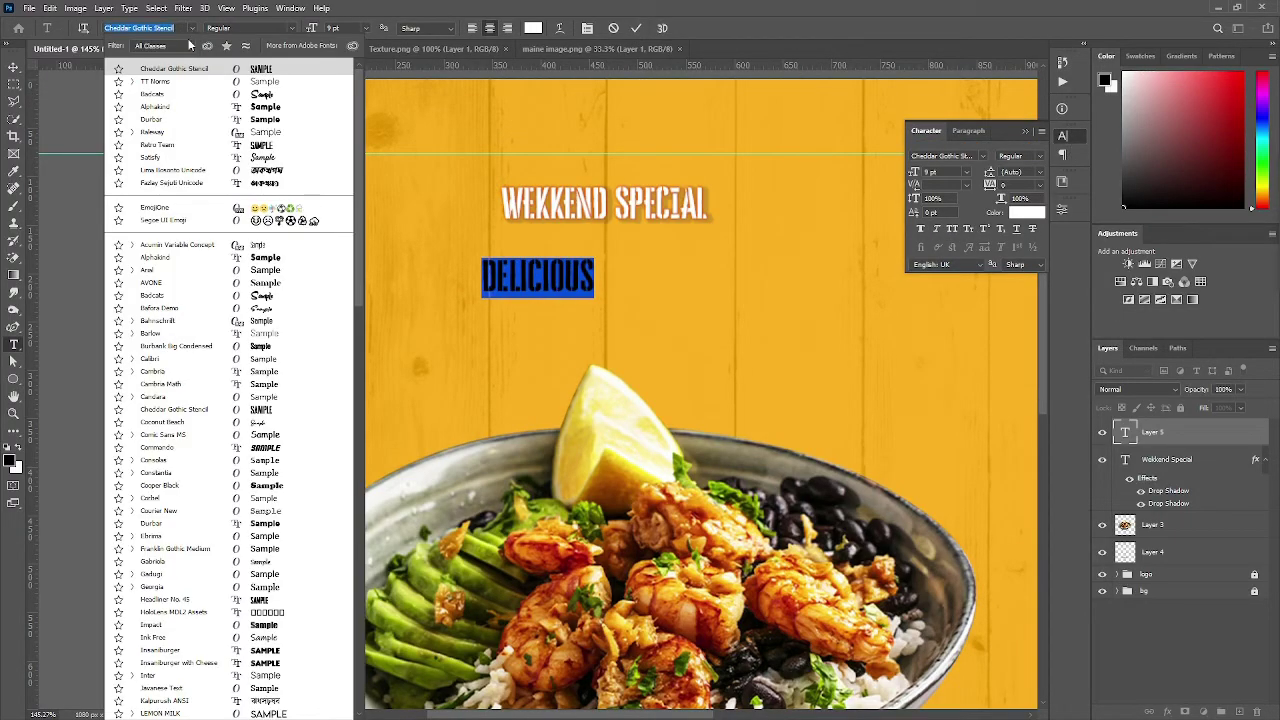
pyautogui.click(165, 94)
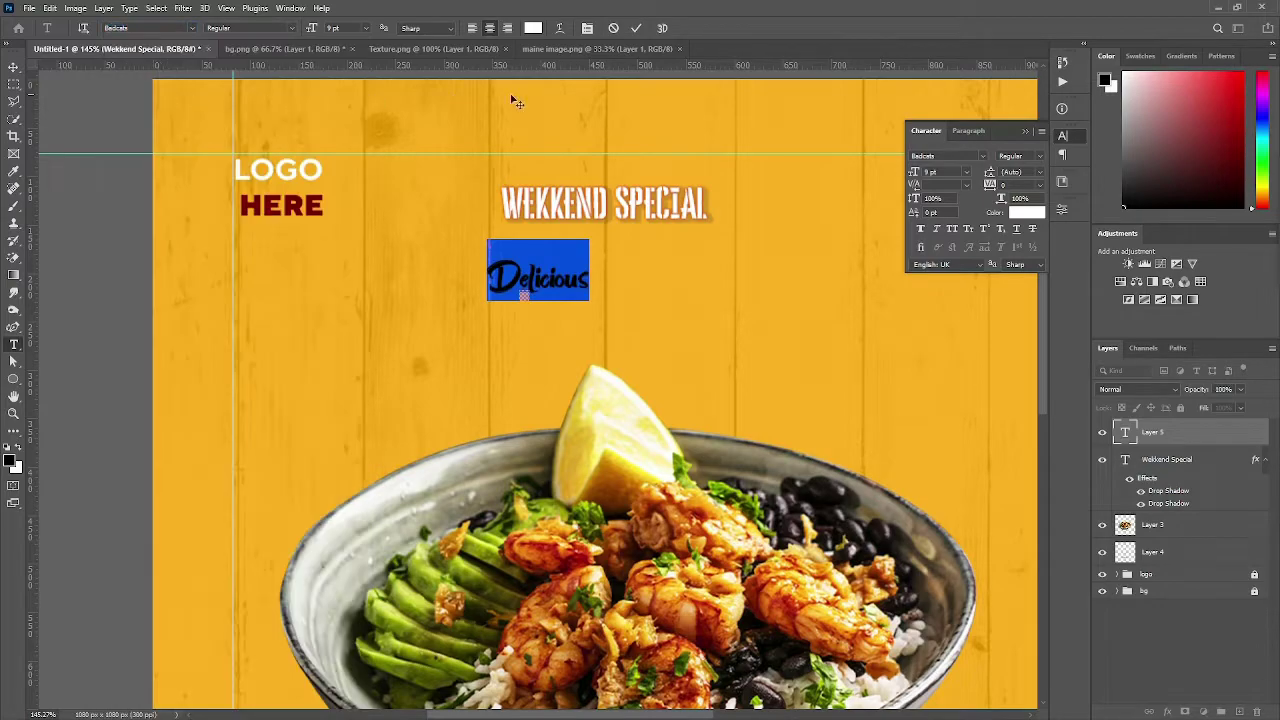
pyautogui.click(637, 27)
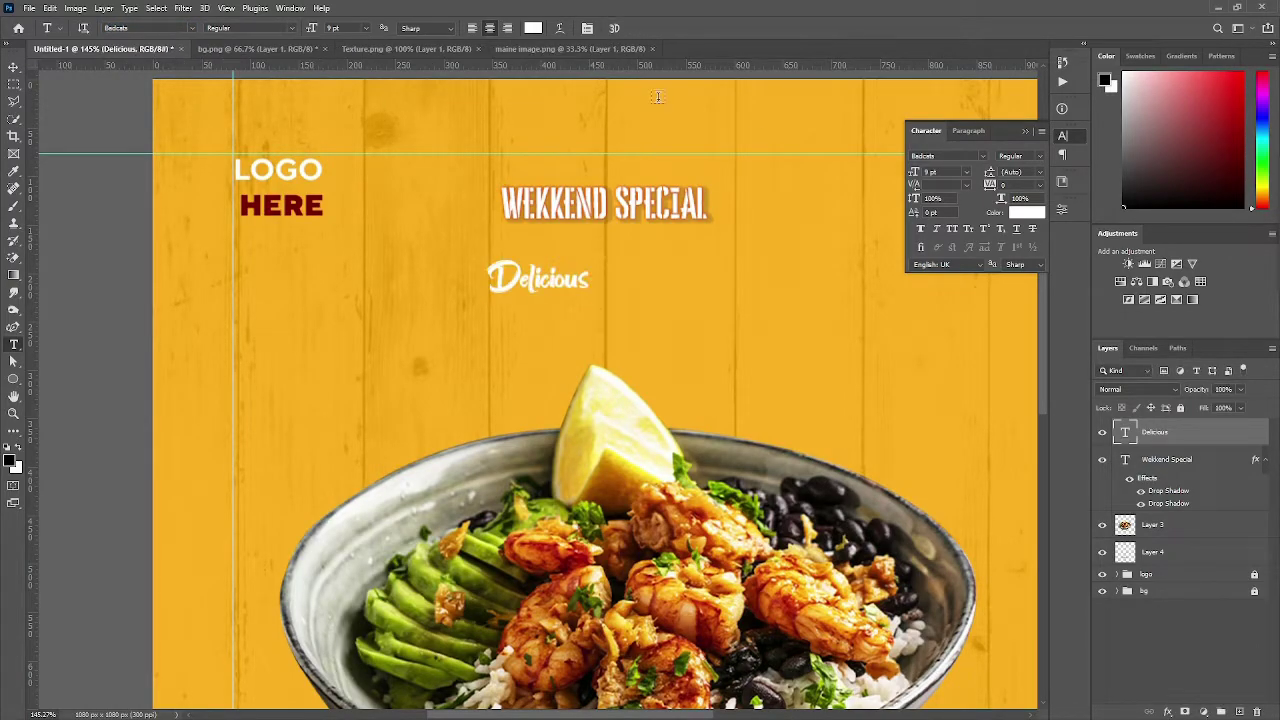
# Step: Colour Delicious dark red, sampled from HERE, and enlarge it to span above the bowl
pyautogui.click(1031, 213)
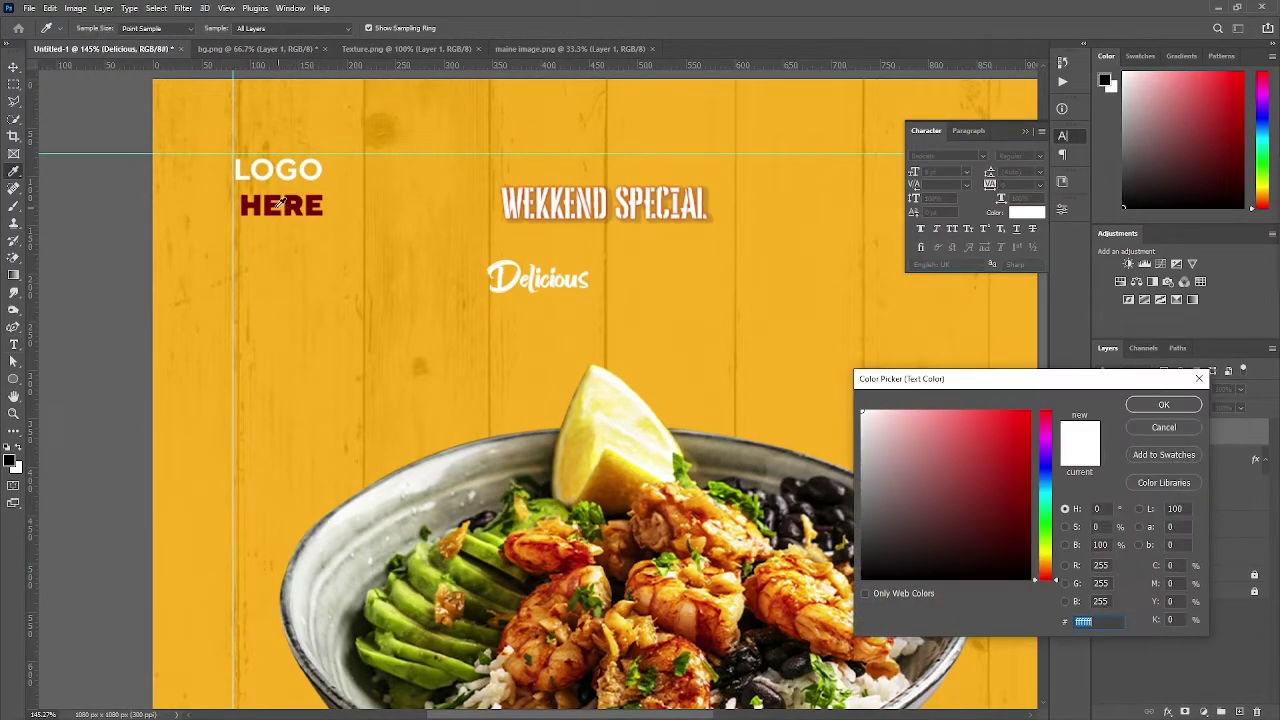
pyautogui.click(289, 206)
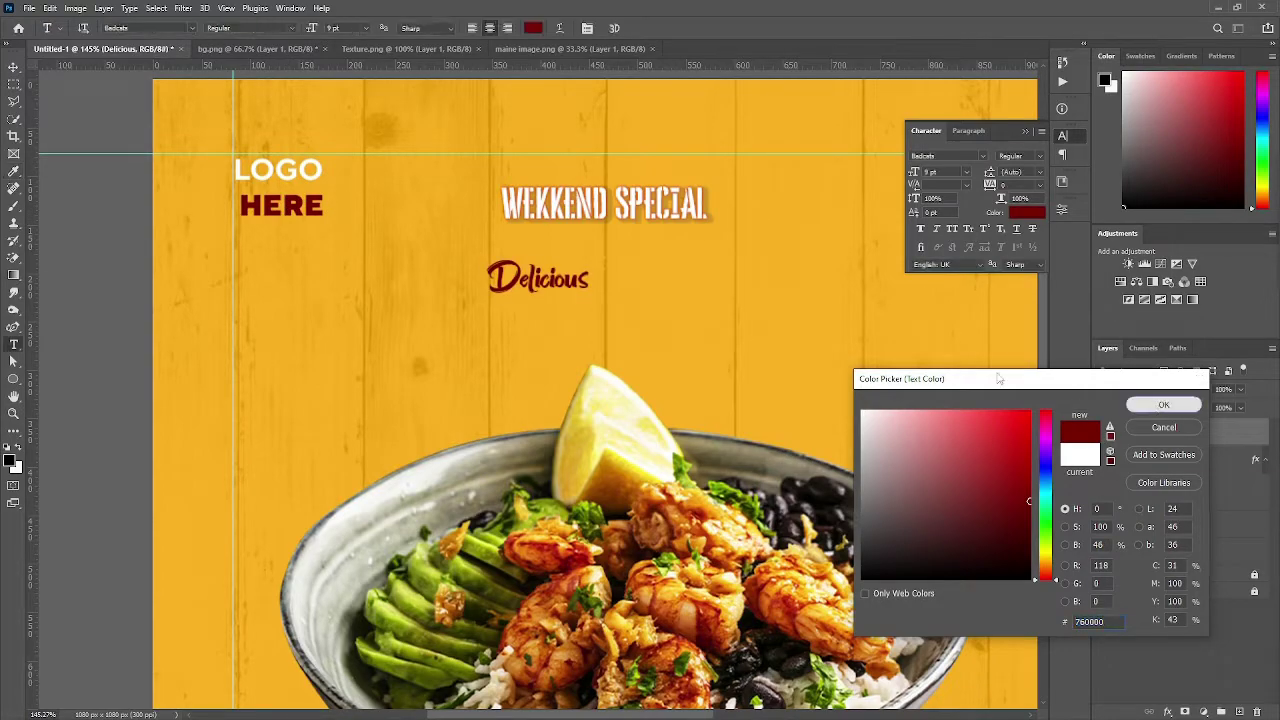
pyautogui.click(1161, 404)
pyautogui.press('v')
pyautogui.moveTo(586, 277)
pyautogui.mouseDown()
pyautogui.moveTo(812, 296)
pyautogui.moveTo(668, 274)
pyautogui.mouseUp()
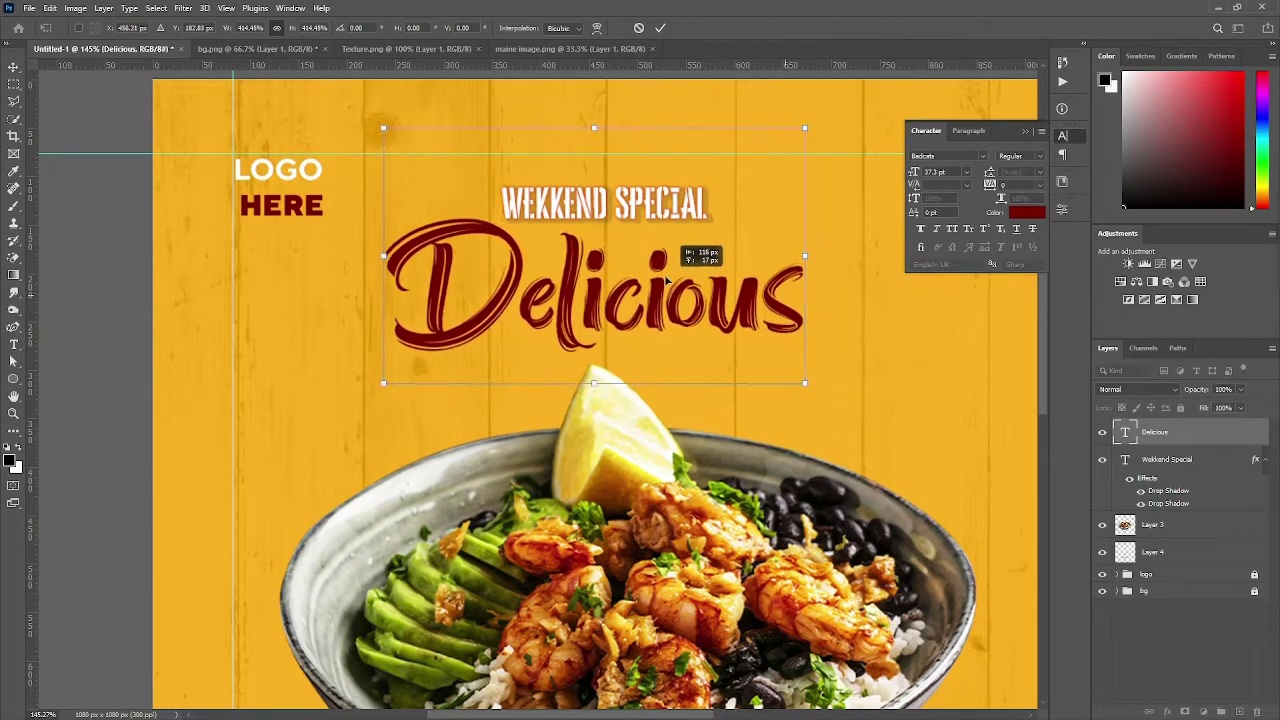
pyautogui.click(660, 28)
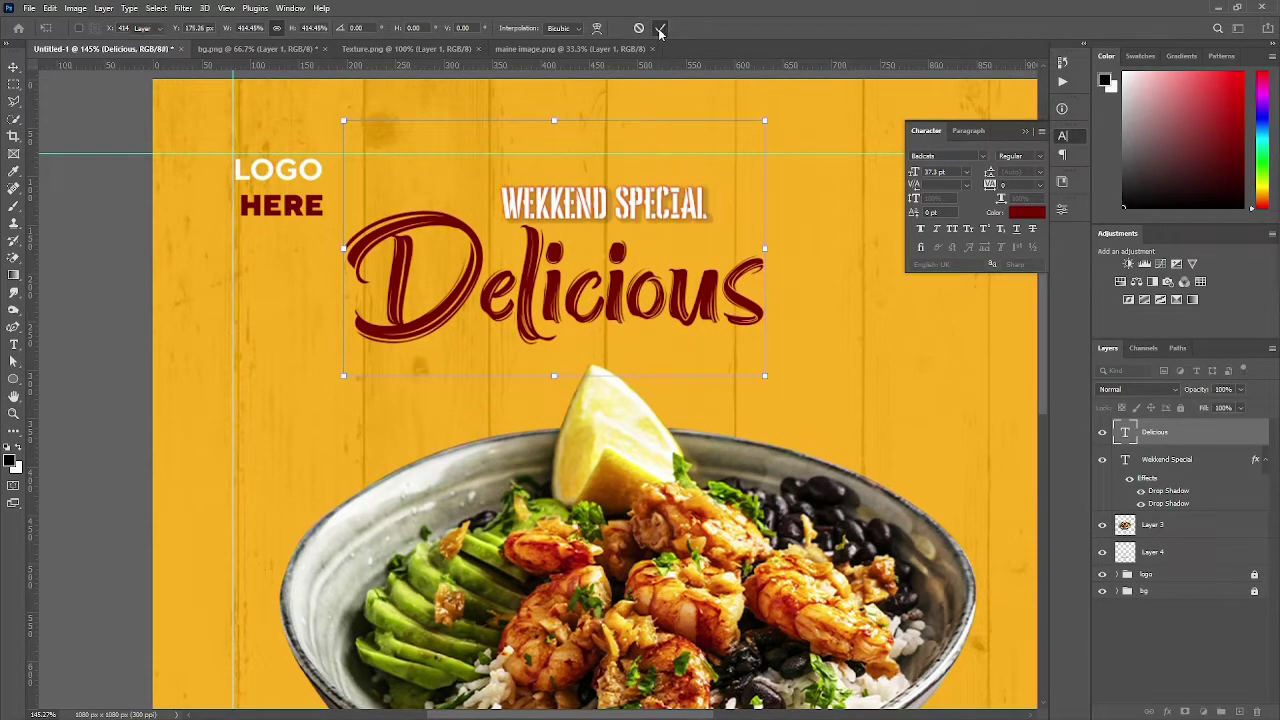
# Step: Shrink the Delicious title to about 87% so it sits under the headline
pyautogui.click(1145, 627)
pyautogui.scroll(-3, 735, 348)
pyautogui.scroll(-5, 735, 348)
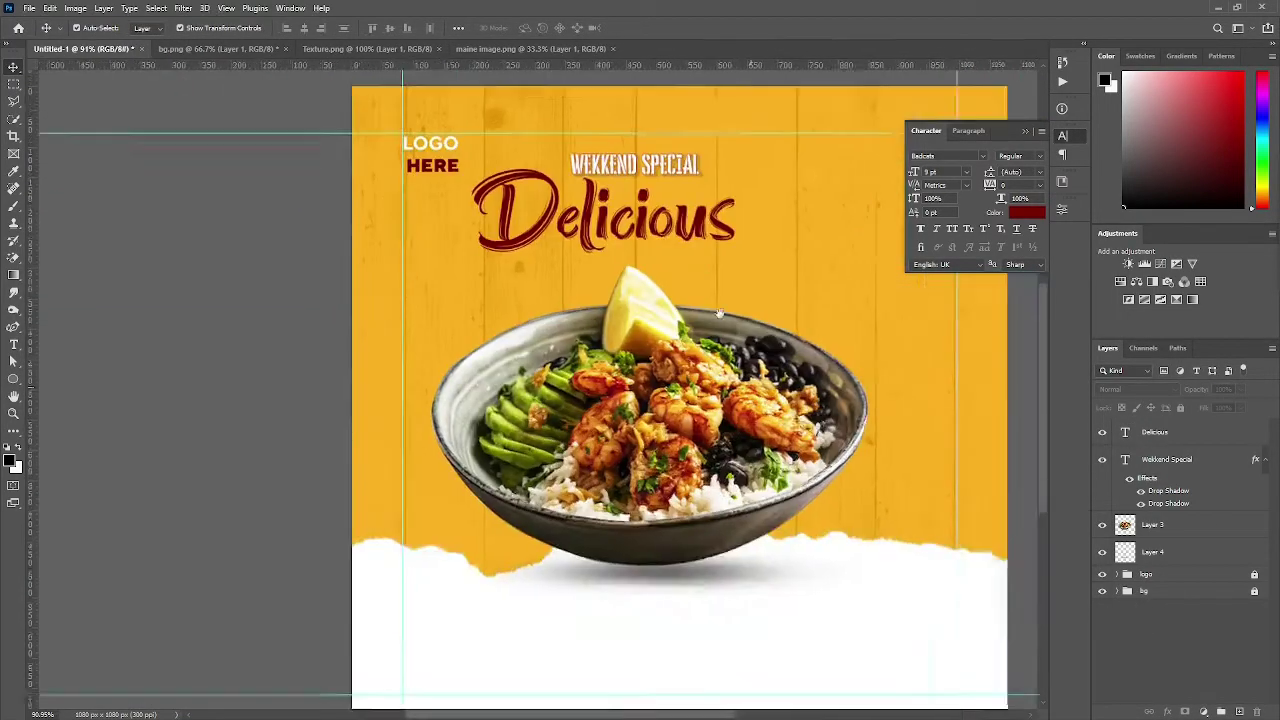
pyautogui.moveTo(790, 508)
pyautogui.mouseDown()
pyautogui.moveTo(682, 404)
pyautogui.moveTo(686, 441)
pyautogui.mouseUp()
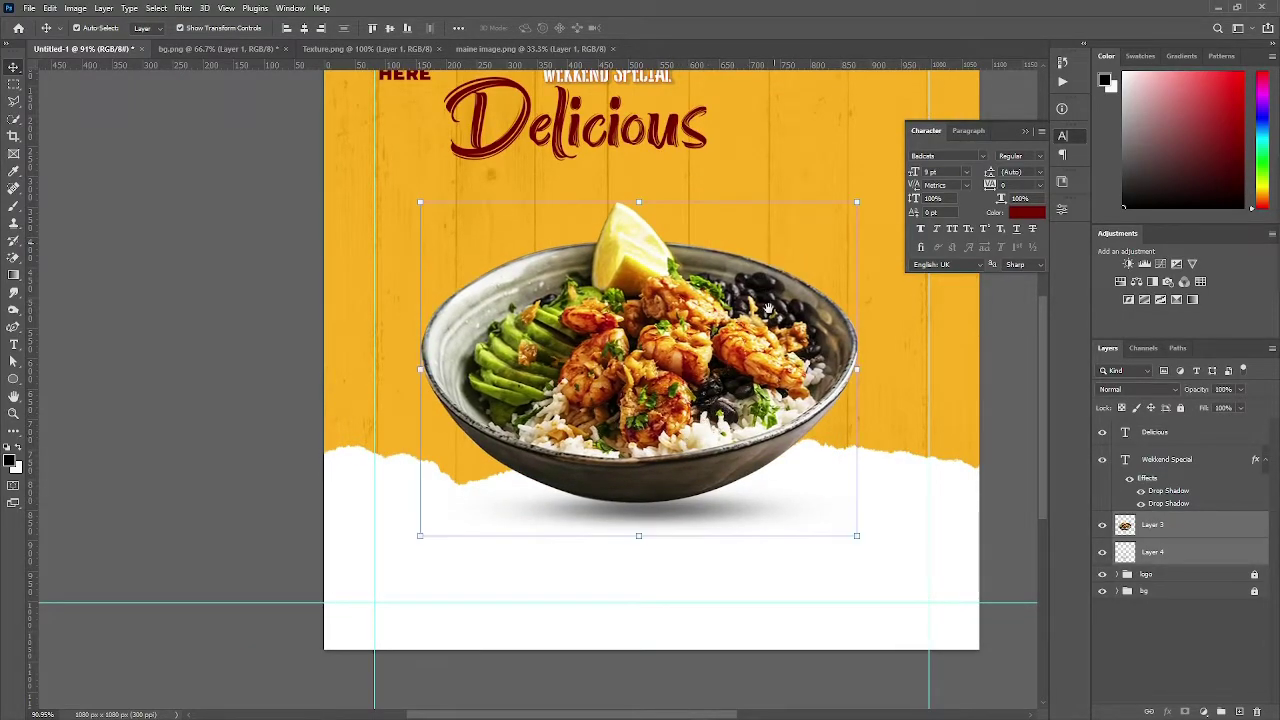
pyautogui.scroll(3, 851, 363)
pyautogui.click(720, 309)
pyautogui.click(535, 262)
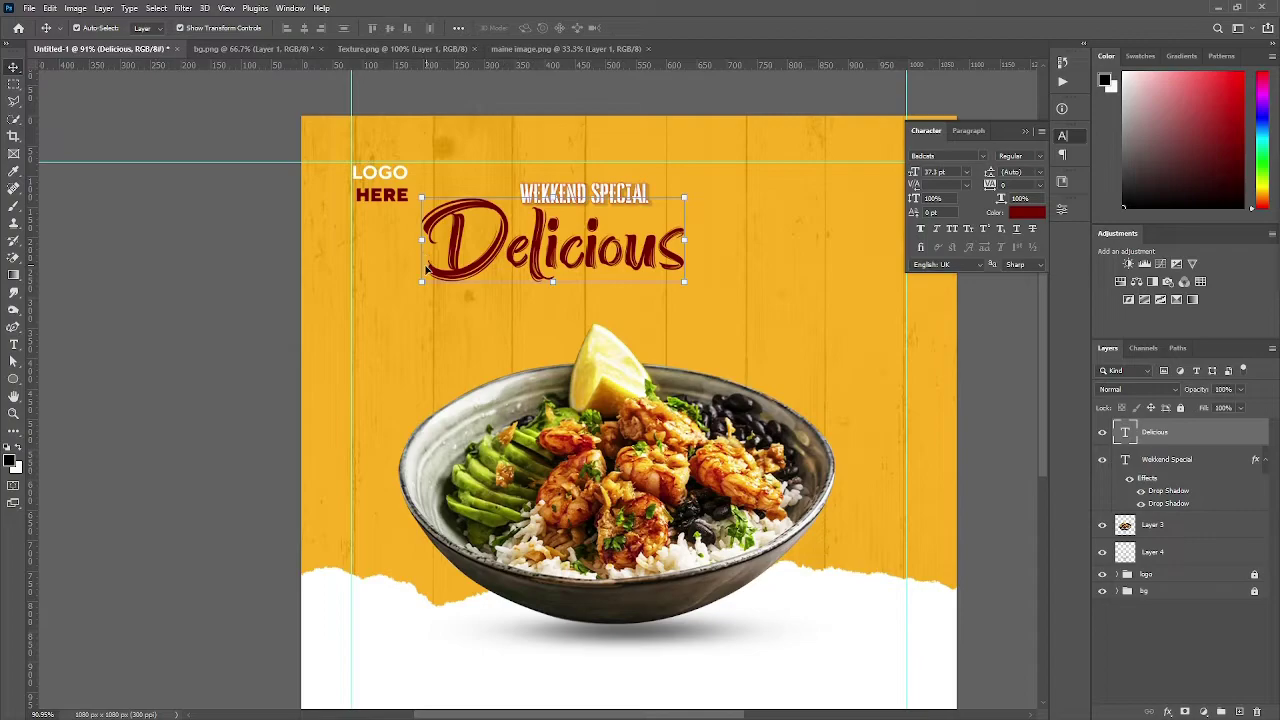
pyautogui.moveTo(420, 240); pyautogui.dragTo(454, 222)
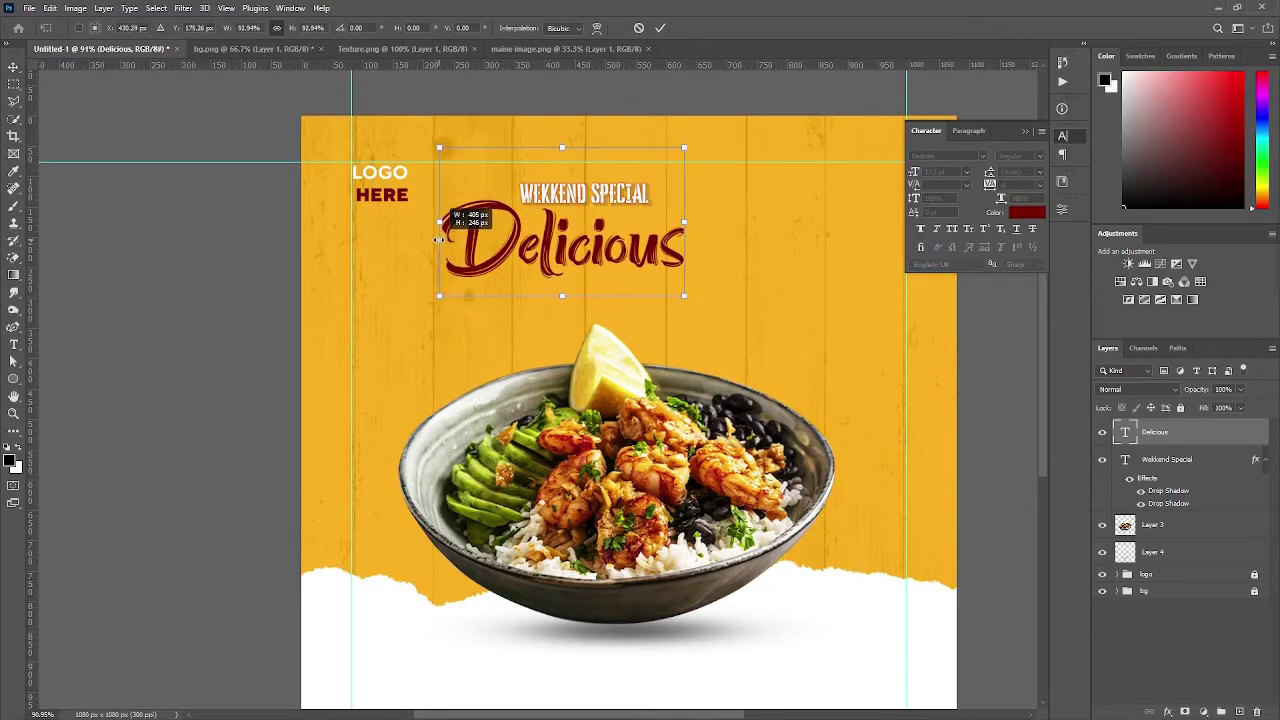
pyautogui.click(660, 29)
pyautogui.click(656, 186)
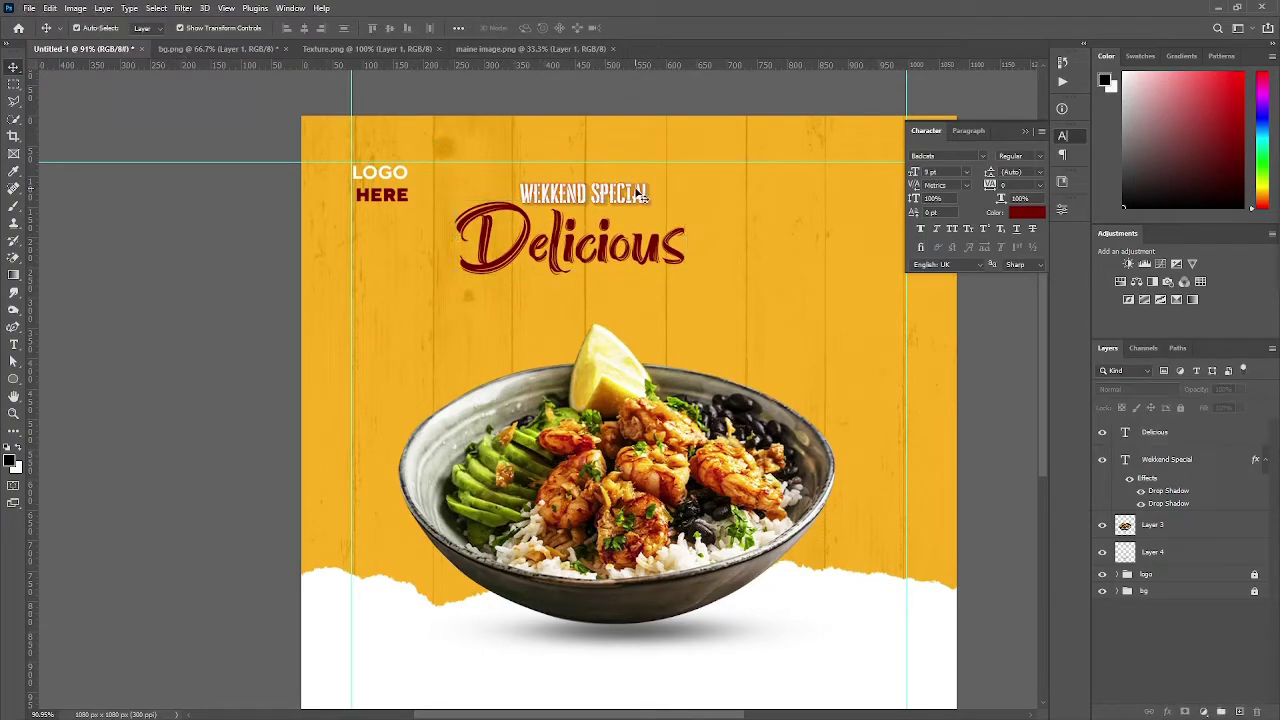
# Step: Duplicate the weekend special line below Delicious and retype it as 'FOOD MENU'
pyautogui.moveTo(630, 195); pyautogui.dragTo(612, 298)
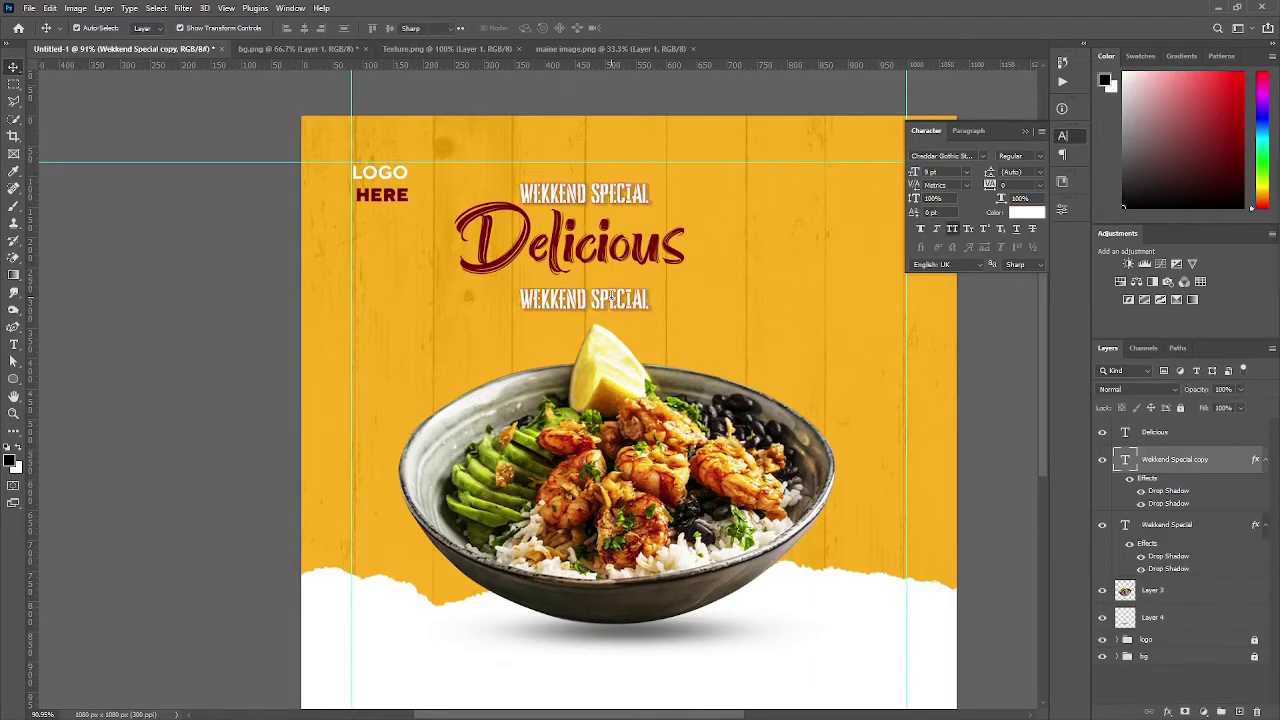
pyautogui.doubleClick(612, 298)
pyautogui.write('FOOD')
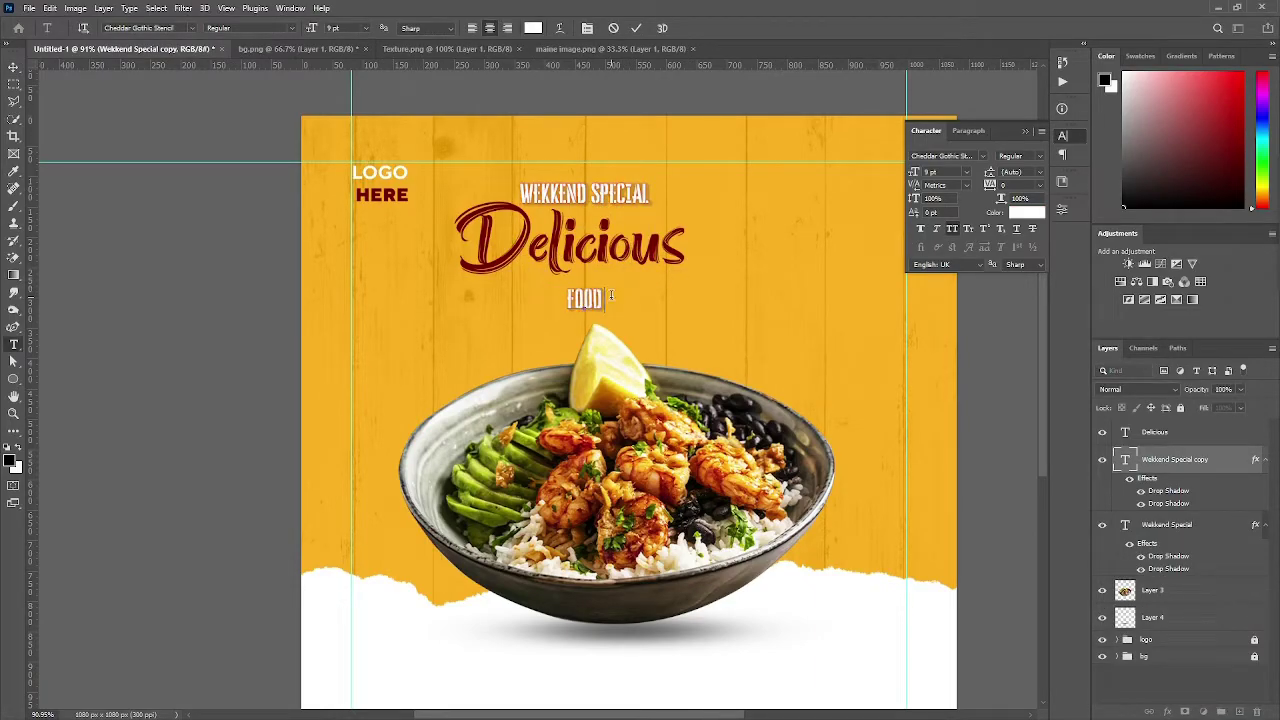
pyautogui.write(' MENU')
pyautogui.click(636, 28)
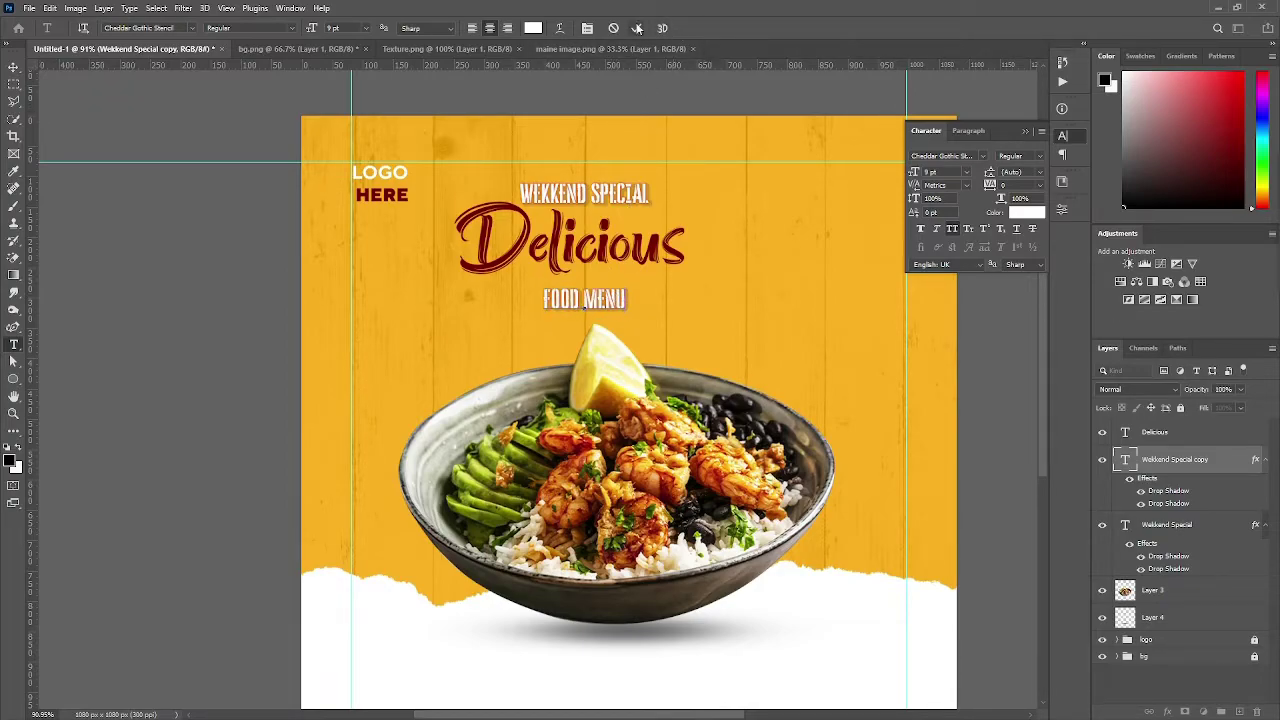
# Step: Enlarge FOOD MENU about three times and shrink Delicious to about 64%
pyautogui.hotkey('ctrl', 't')
pyautogui.moveTo(628, 299)
pyautogui.mouseDown()
pyautogui.moveTo(789, 314)
pyautogui.moveTo(706, 302)
pyautogui.moveTo(770, 285)
pyautogui.moveTo(748, 262)
pyautogui.mouseUp()
pyautogui.click(660, 28)
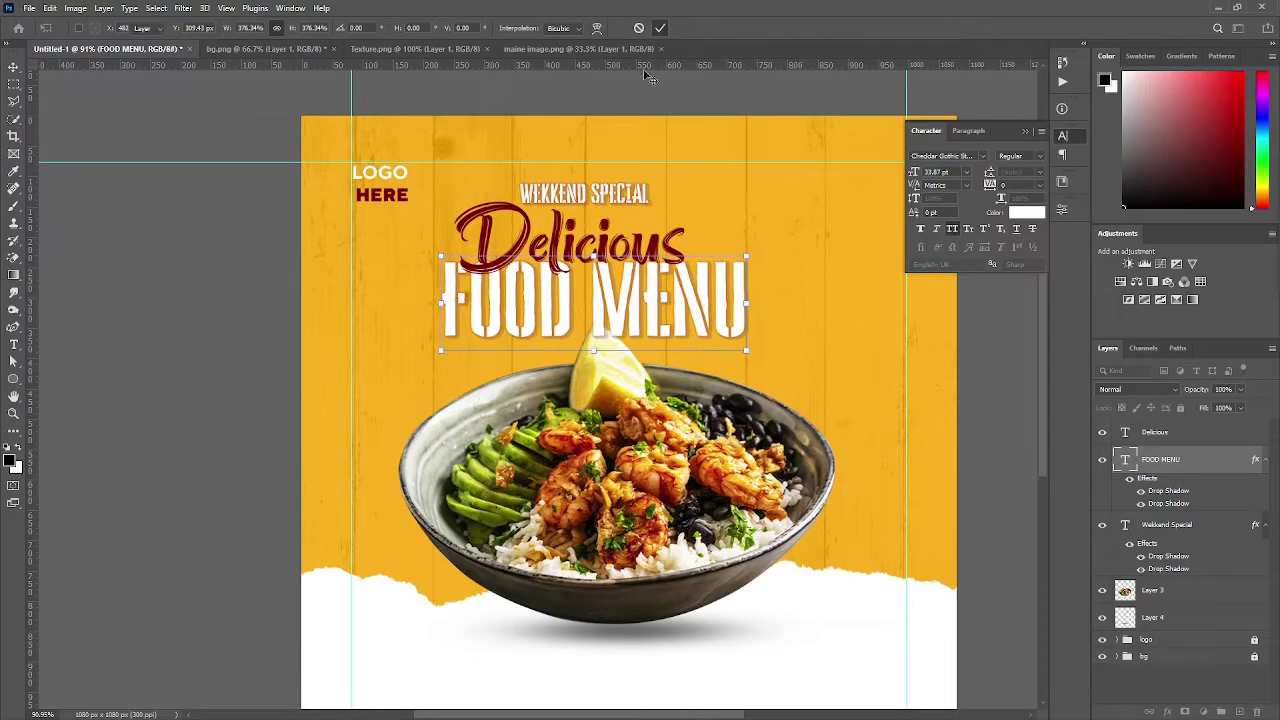
pyautogui.click(668, 245)
pyautogui.moveTo(686, 233); pyautogui.dragTo(603, 234)
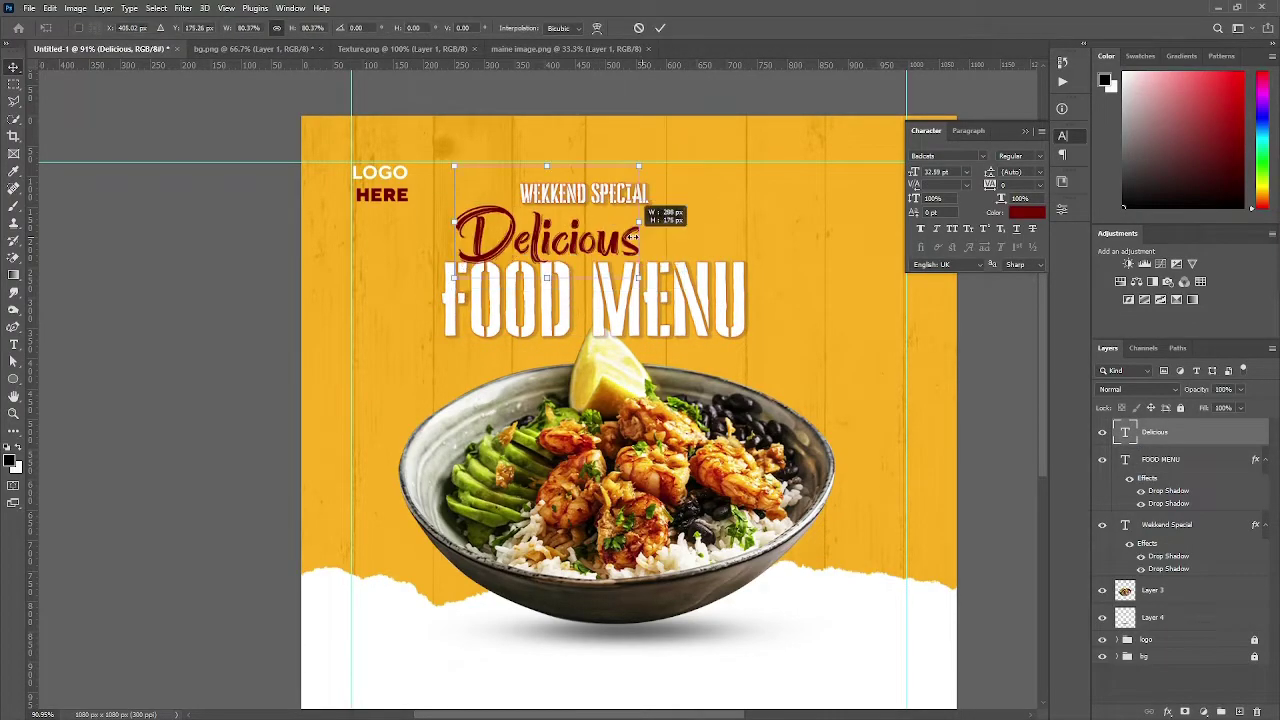
pyautogui.click(660, 28)
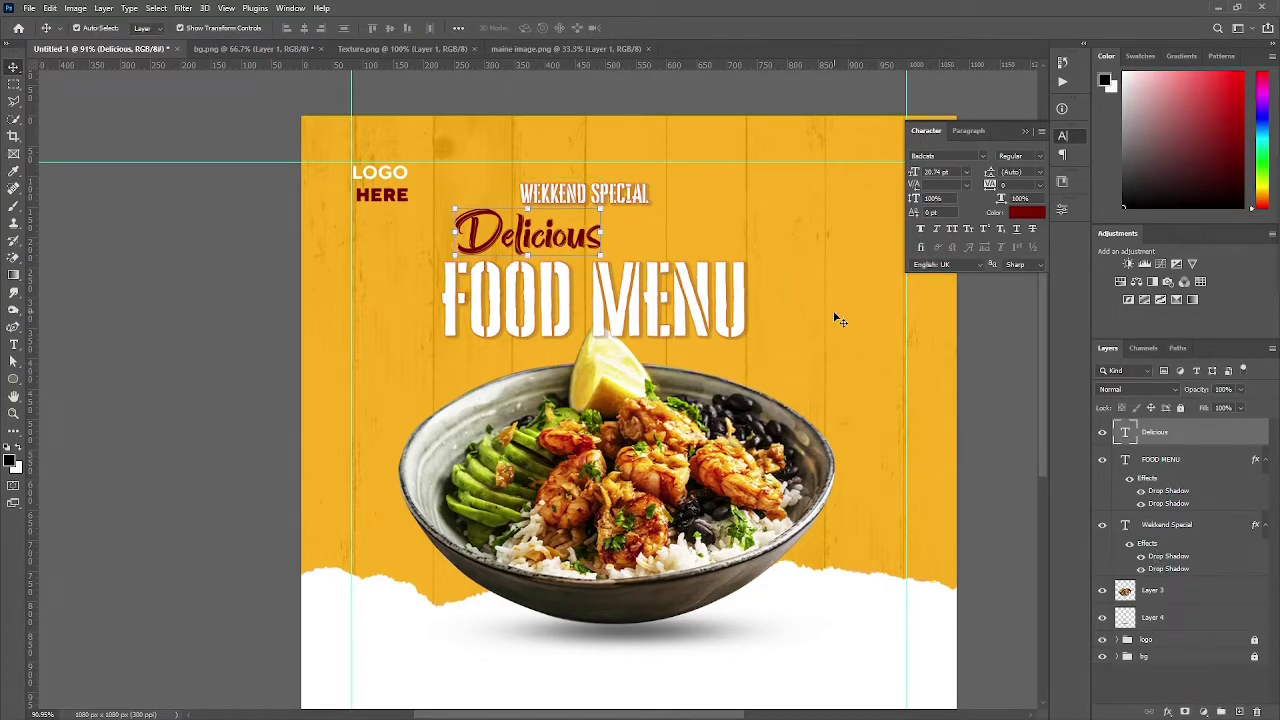
# Step: Centre the three headline text layers horizontally over FOOD MENU
pyautogui.click(745, 258)
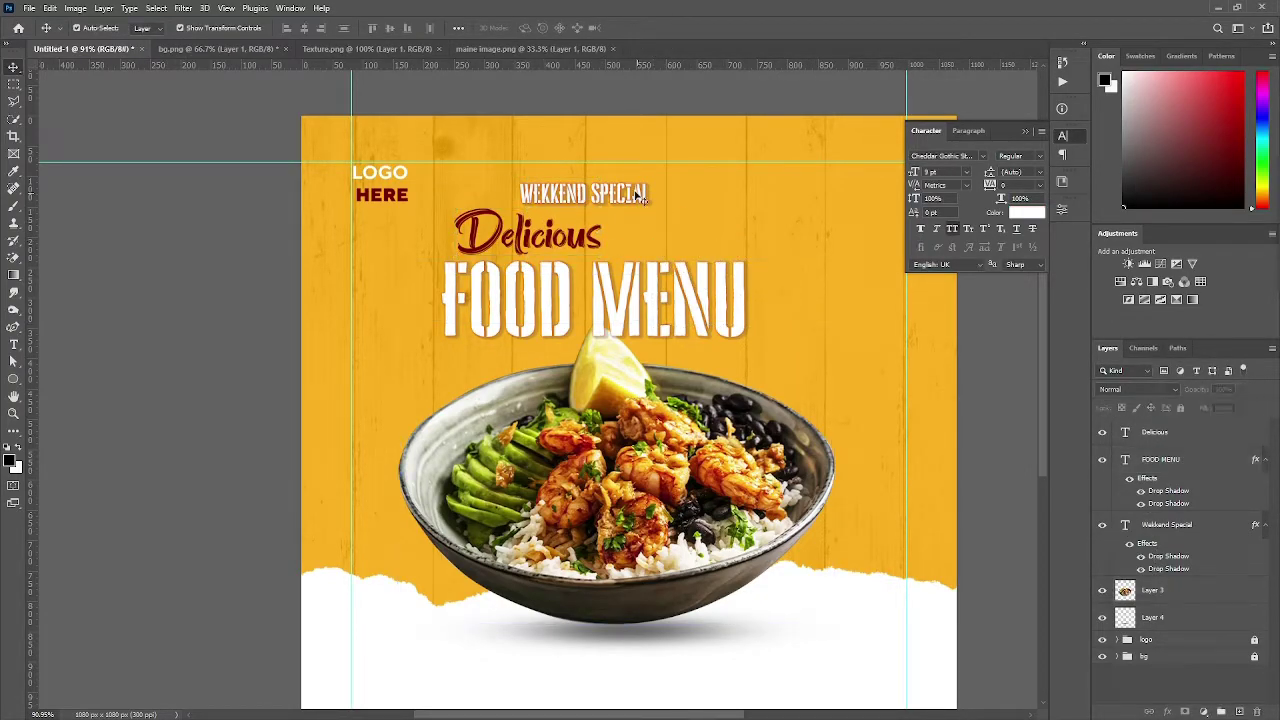
pyautogui.click(645, 197)
pyautogui.keyDown('shift'); pyautogui.click(1163, 435); pyautogui.keyUp('shift')
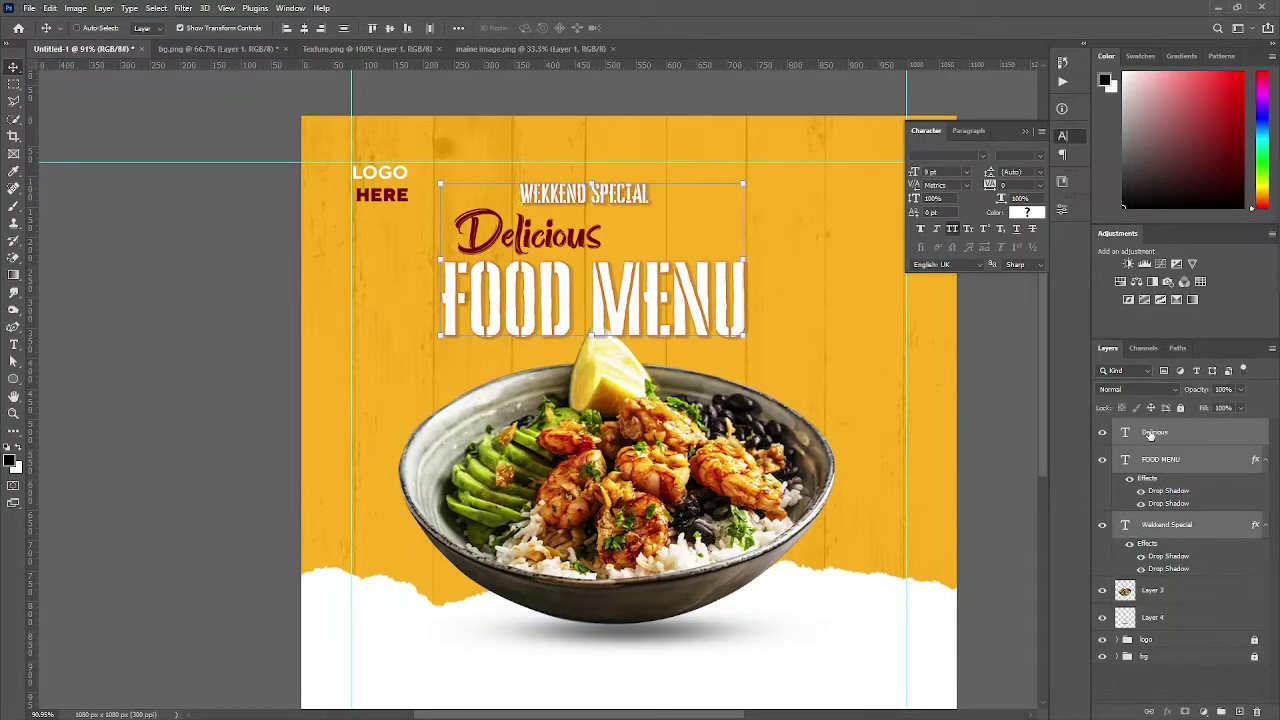
pyautogui.hotkey('ctrl', 't')
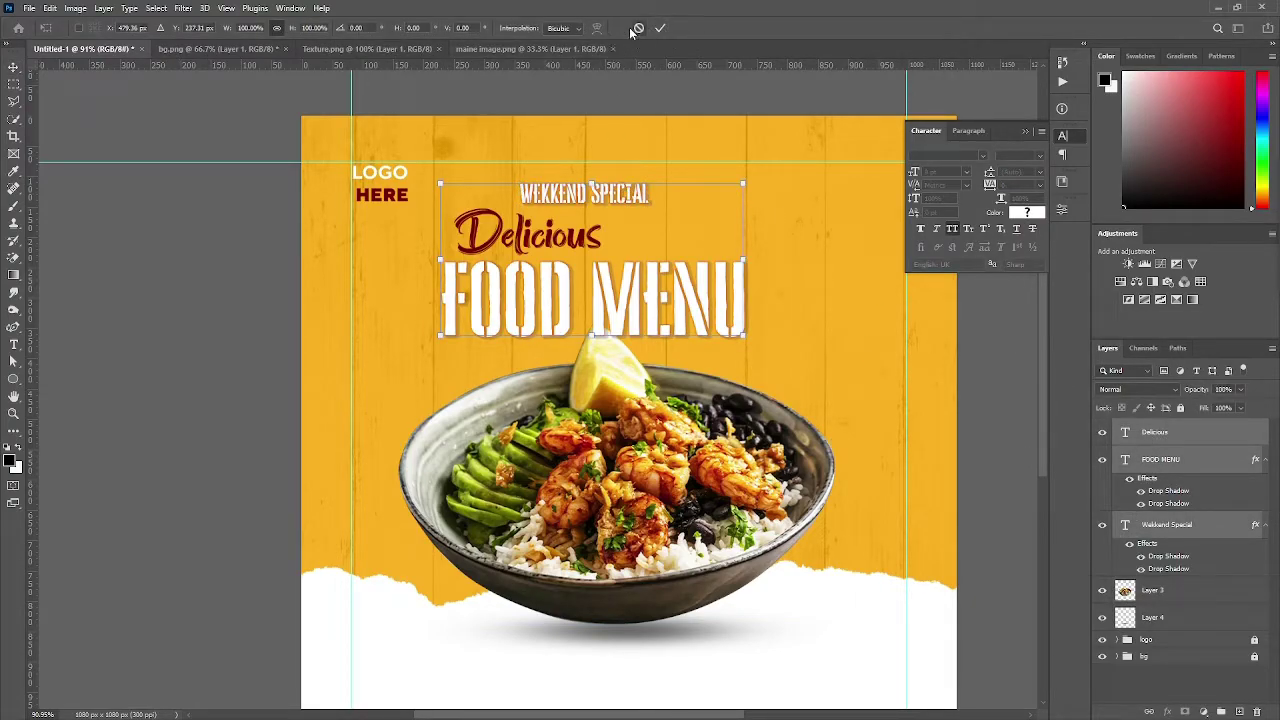
pyautogui.click(659, 28)
pyautogui.click(320, 28)
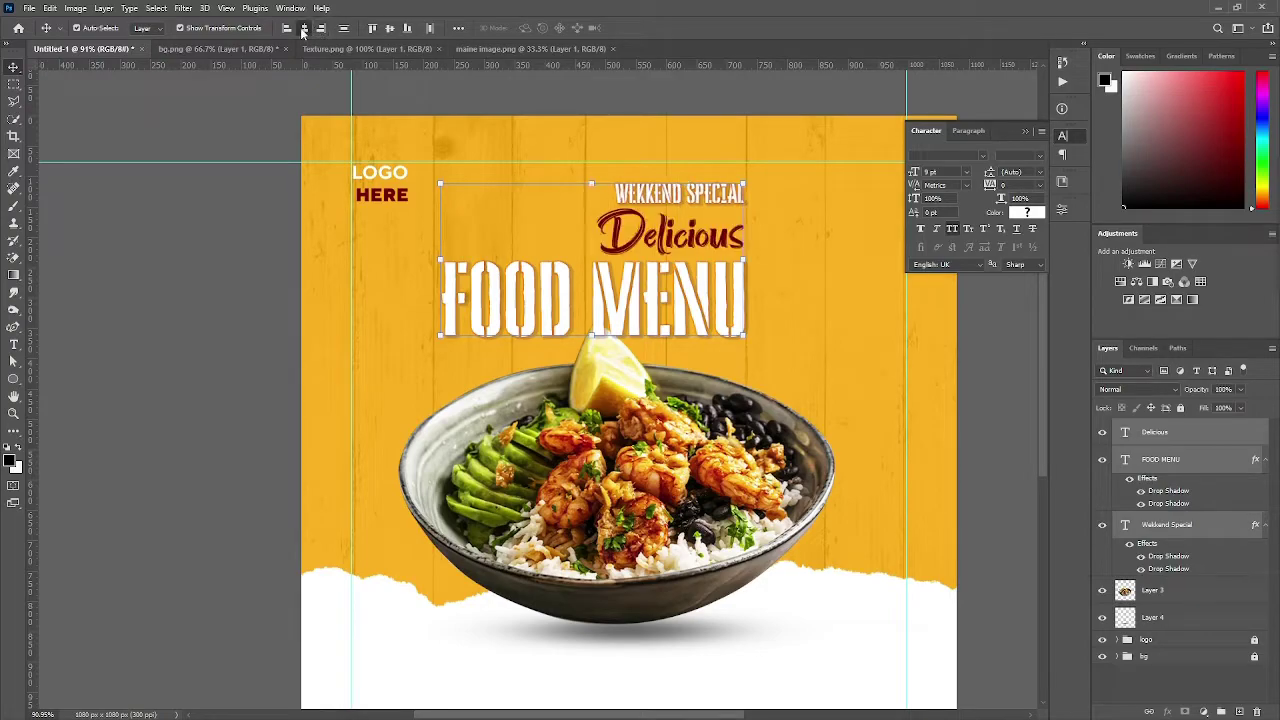
pyautogui.click(303, 28)
# Step: Skew the headline group to slant upward to the right by about 8°
pyautogui.hotkey('ctrl', 't')
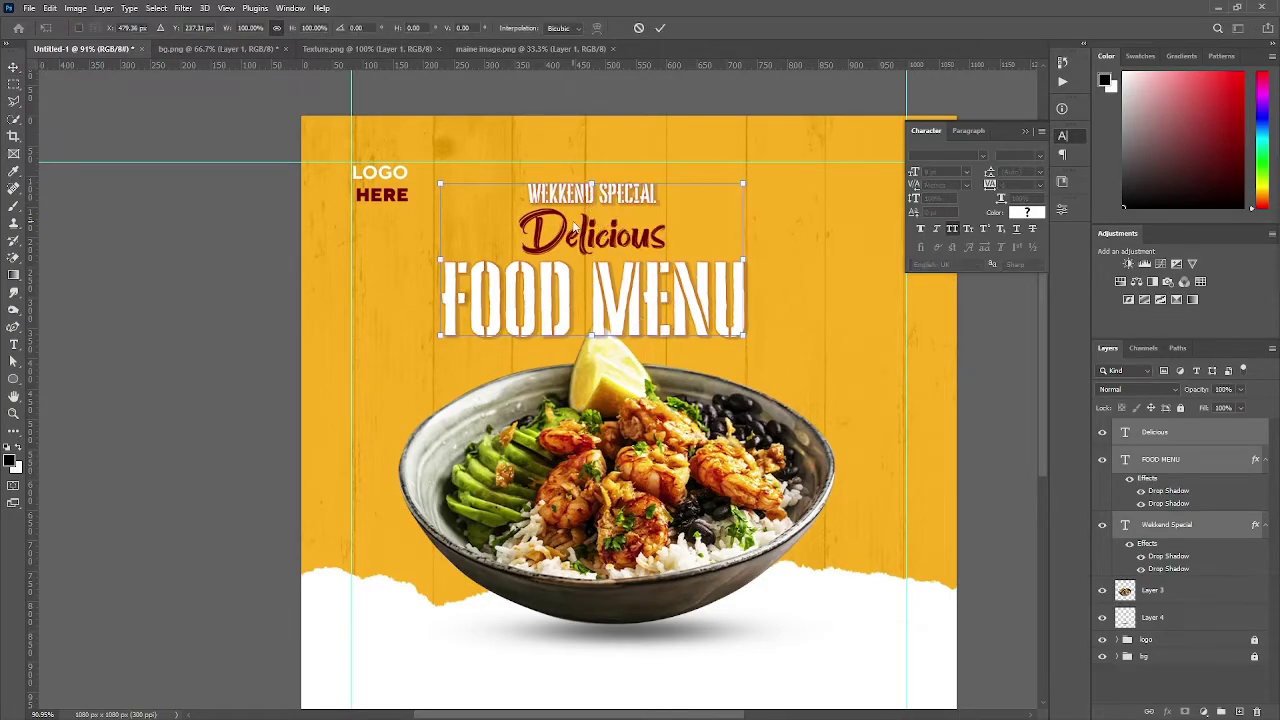
pyautogui.rightClick(574, 220)
pyautogui.click(595, 272)
pyautogui.moveTo(750, 246); pyautogui.dragTo(759, 215)
pyautogui.moveTo(659, 226); pyautogui.dragTo(685, 229)
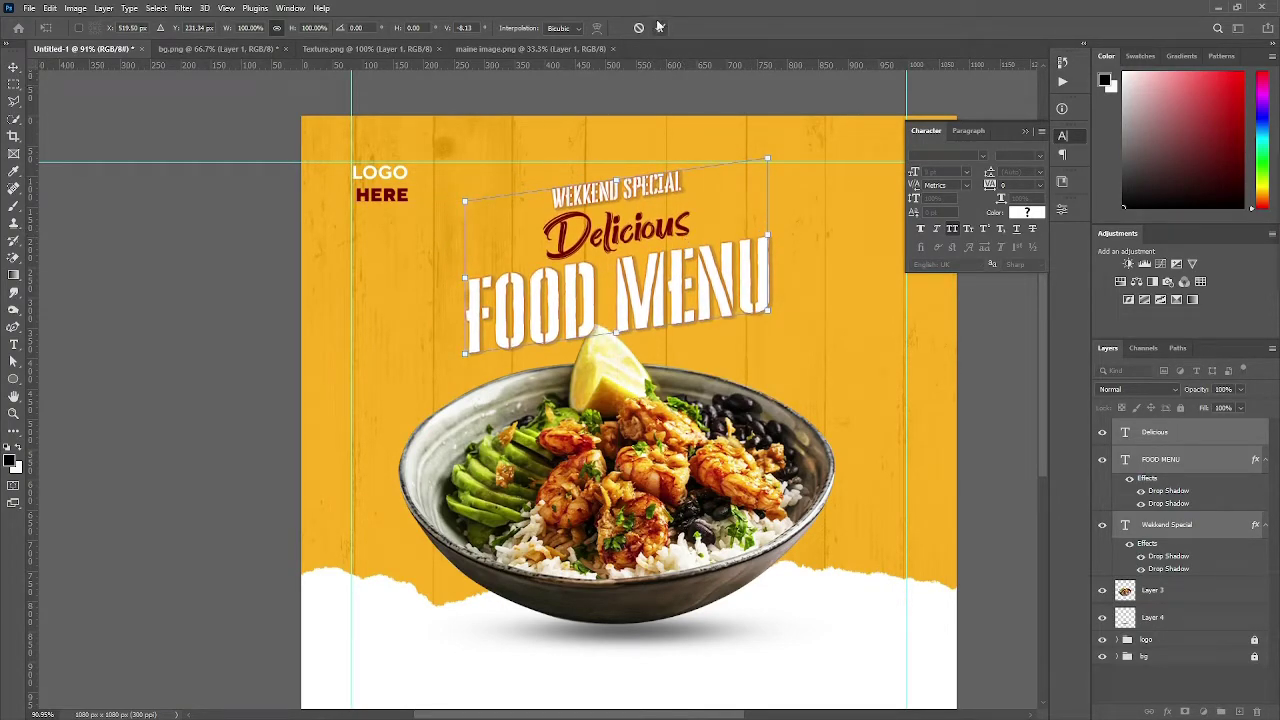
pyautogui.click(659, 27)
# Step: Shrink the shrimp bowl and its shadow to roughly 95%
pyautogui.click(820, 470)
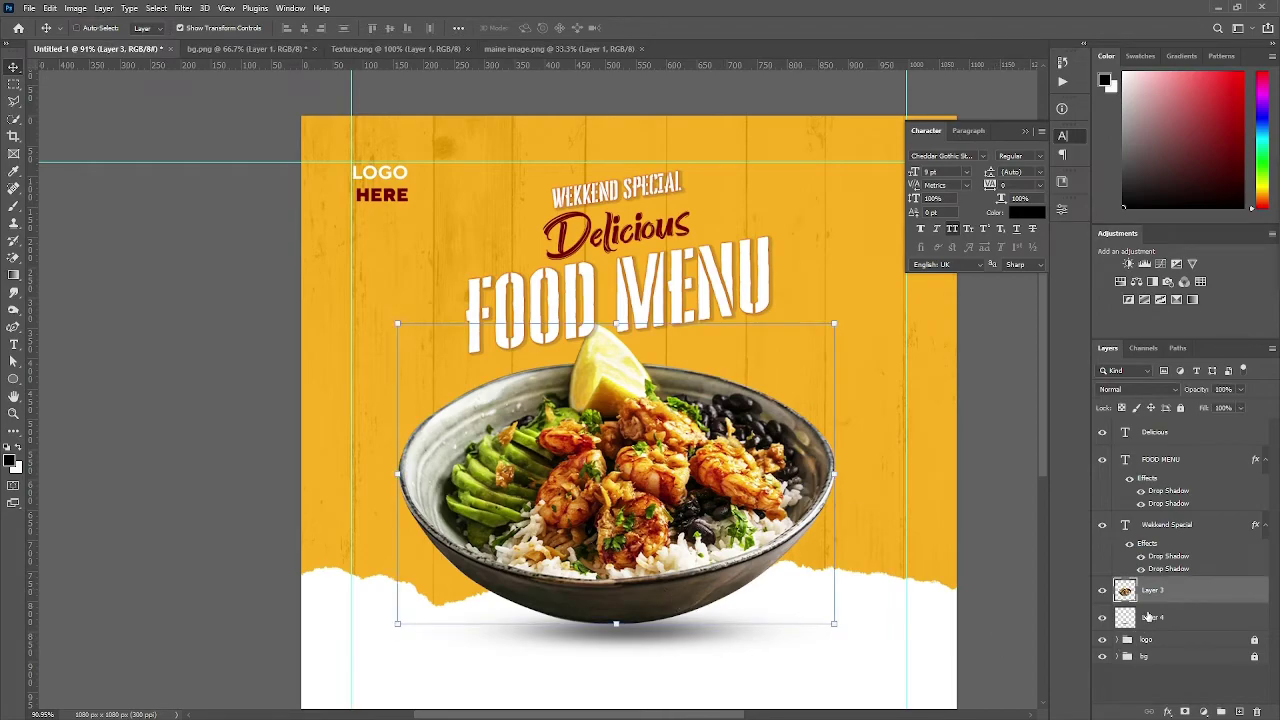
pyautogui.keyDown('shift'); pyautogui.click(1149, 617); pyautogui.keyUp('shift')
pyautogui.hotkey('ctrl', 't')
pyautogui.moveTo(620, 323); pyautogui.dragTo(616, 341)
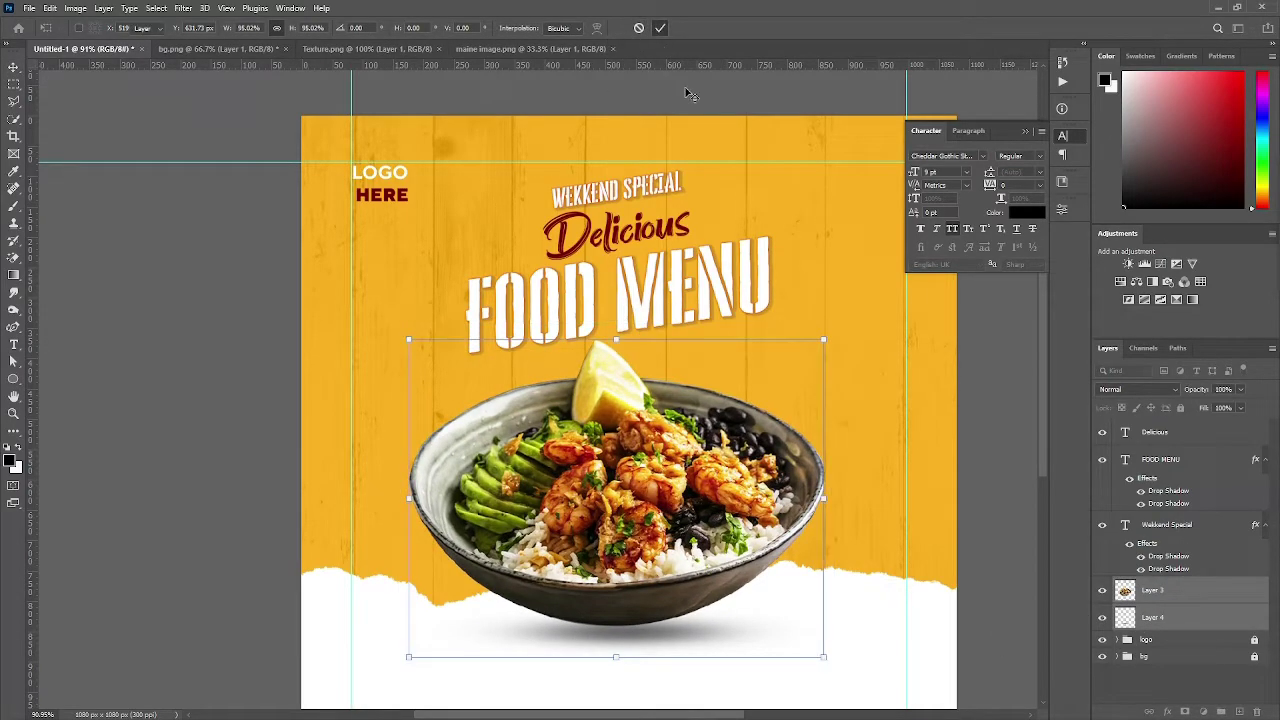
pyautogui.click(659, 27)
pyautogui.moveTo(867, 357); pyautogui.dragTo(668, 296)
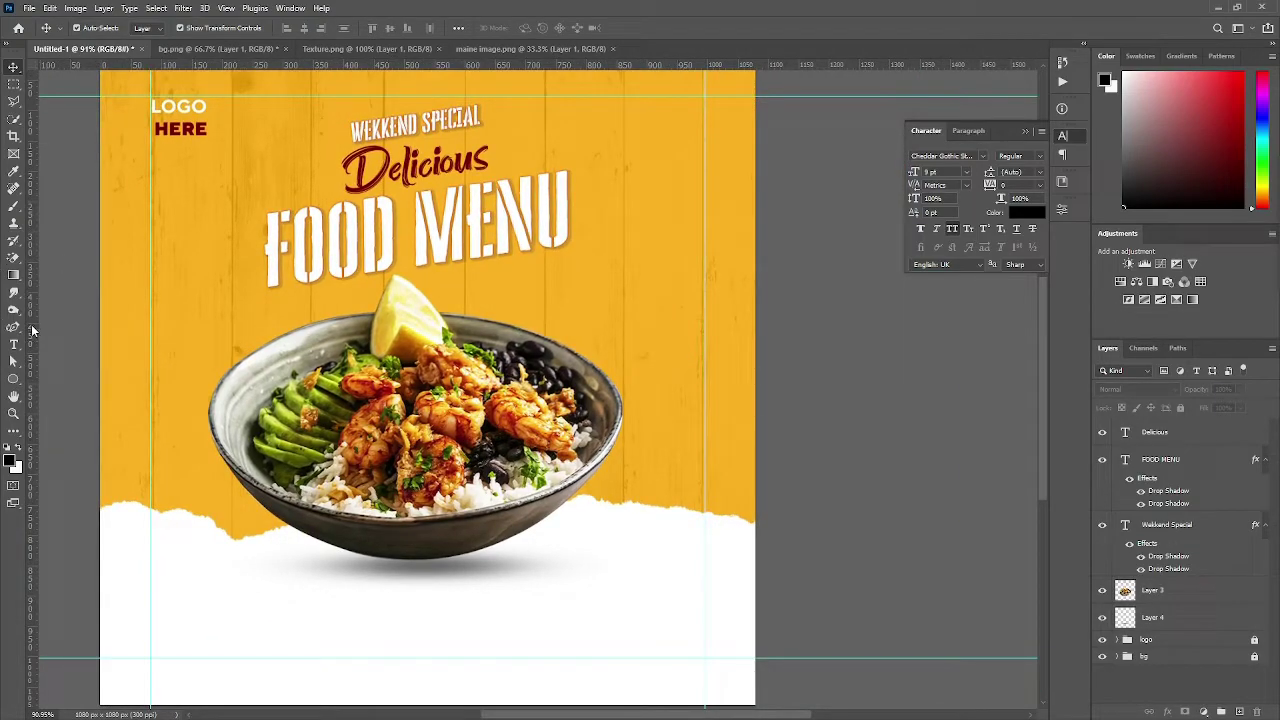
# Step: Draw a 180 px dark red circle and move it onto the bowl's right rim
pyautogui.click(13, 379)
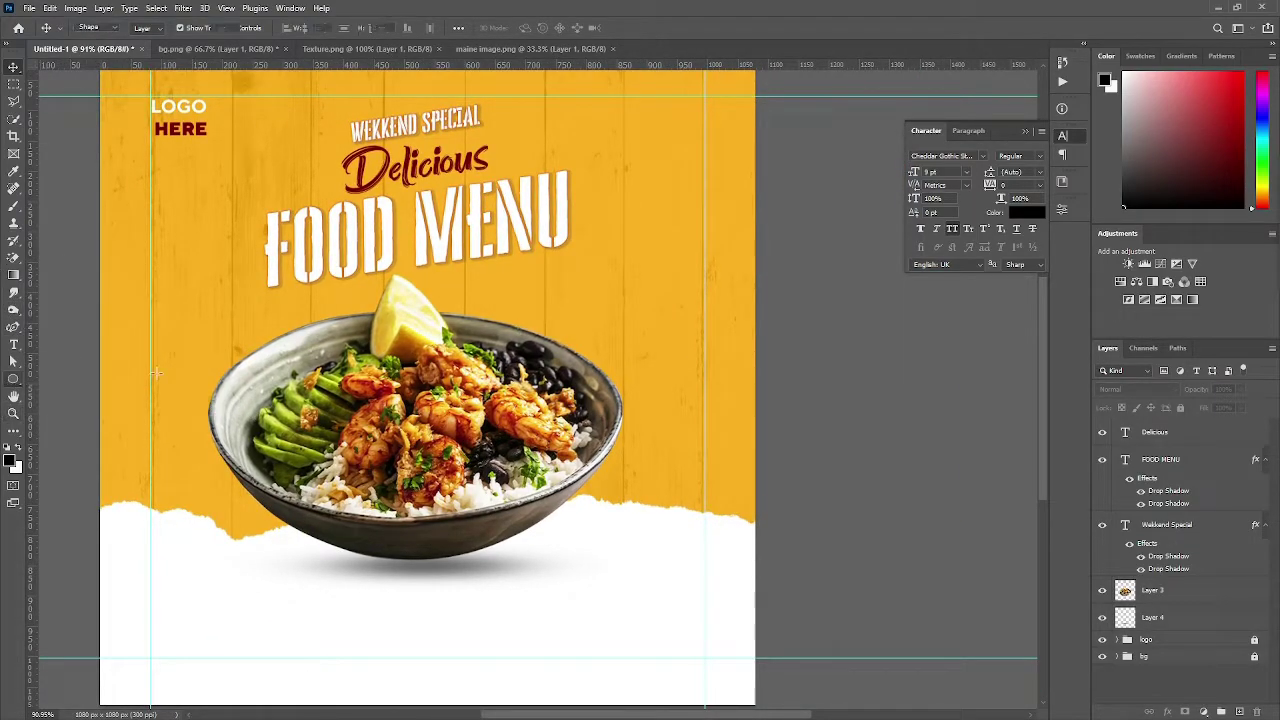
pyautogui.moveTo(634, 259); pyautogui.dragTo(731, 356)
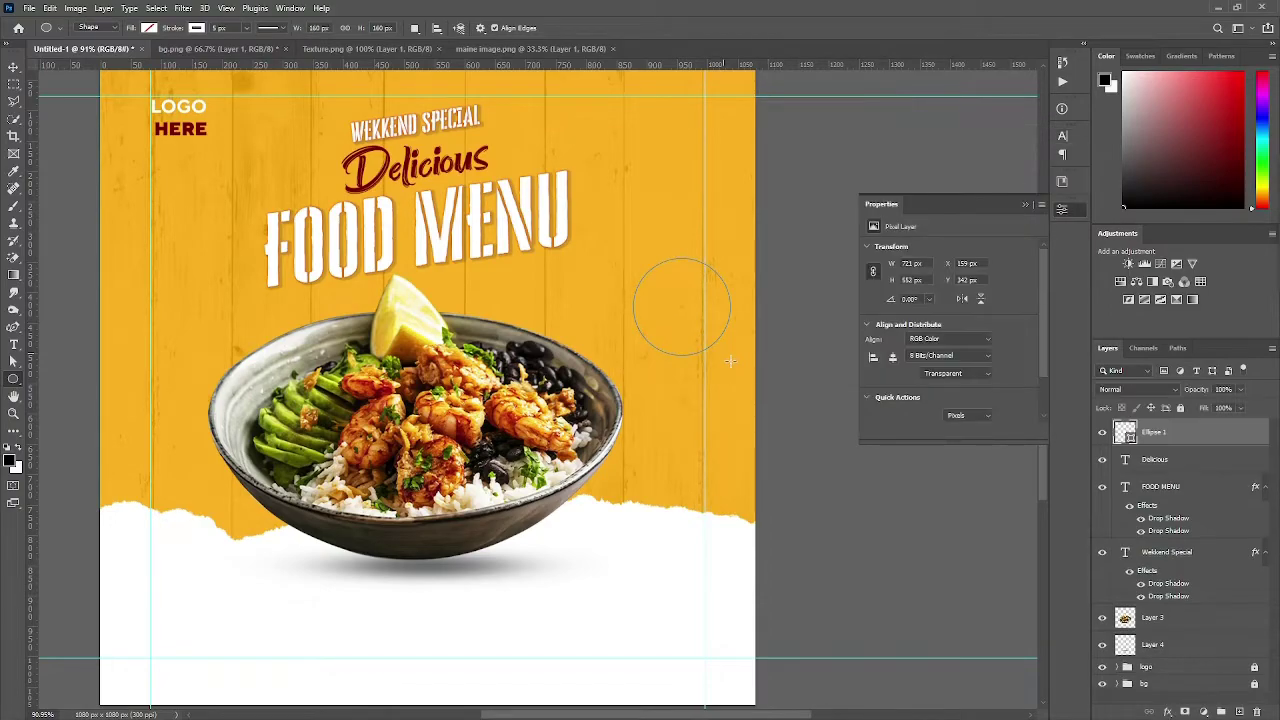
pyautogui.click(908, 344)
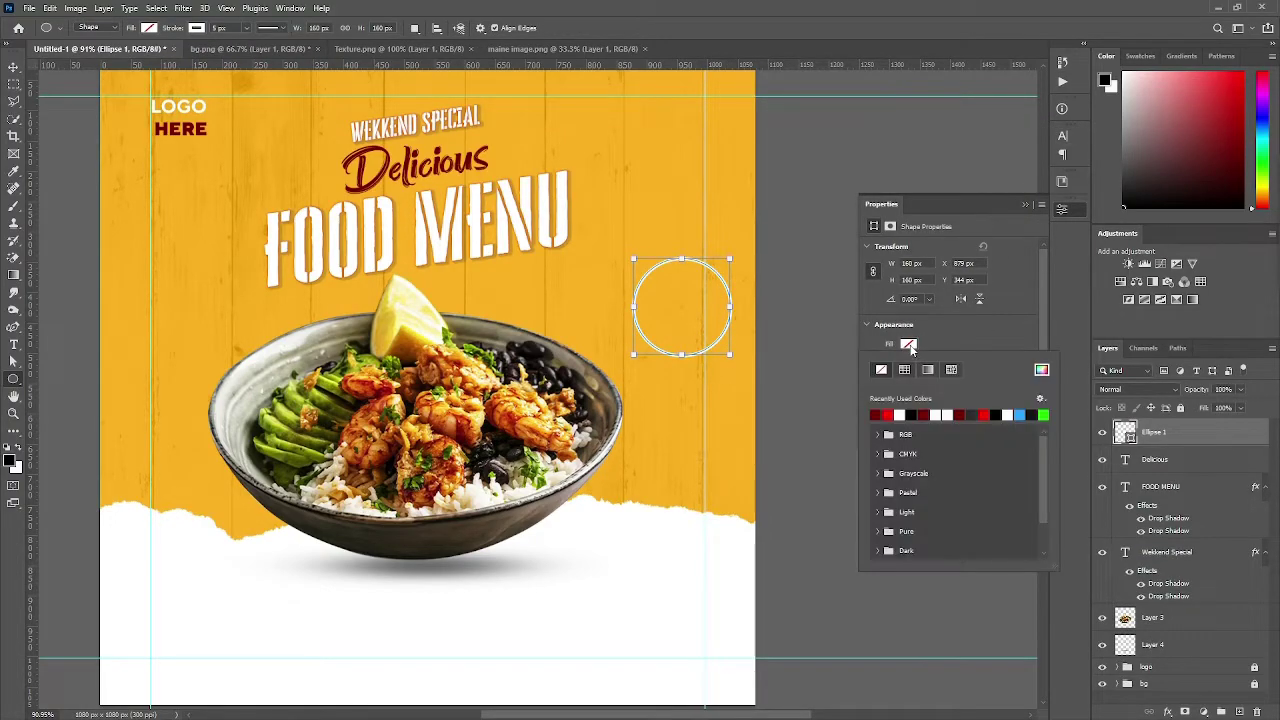
pyautogui.click(1024, 204)
pyautogui.click(1024, 204)
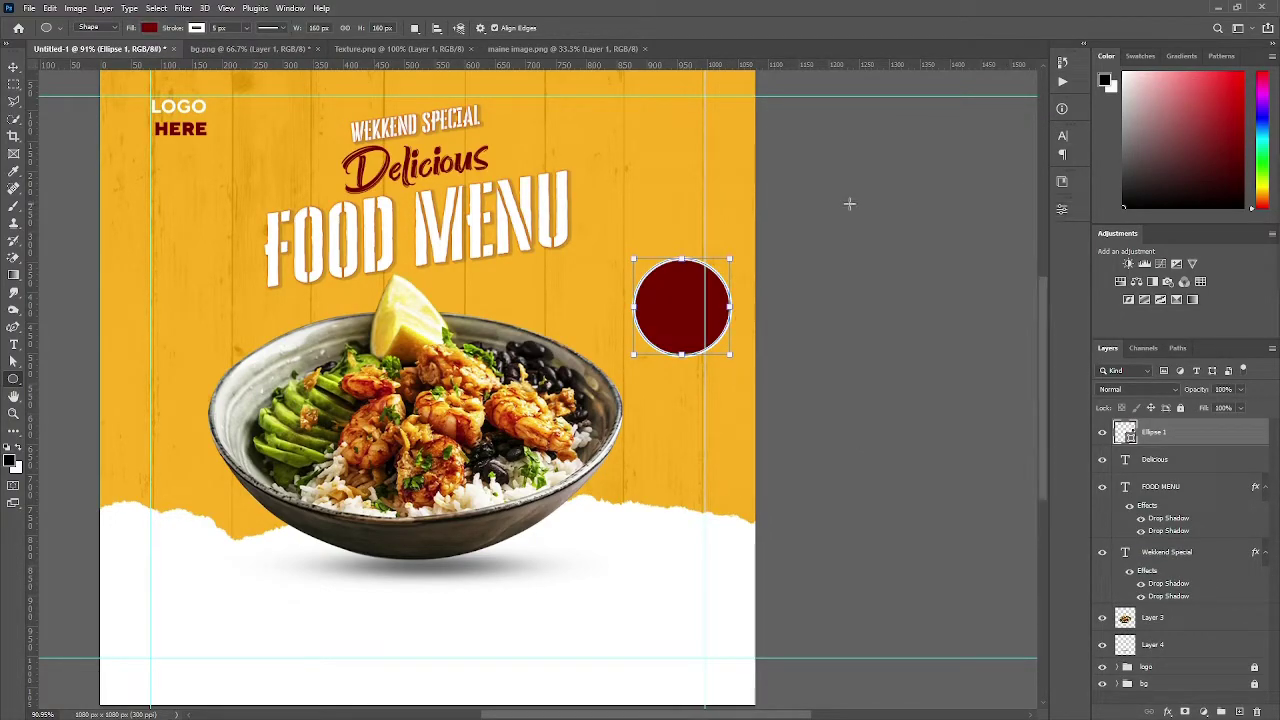
pyautogui.click(13, 68)
pyautogui.moveTo(690, 313); pyautogui.dragTo(636, 356)
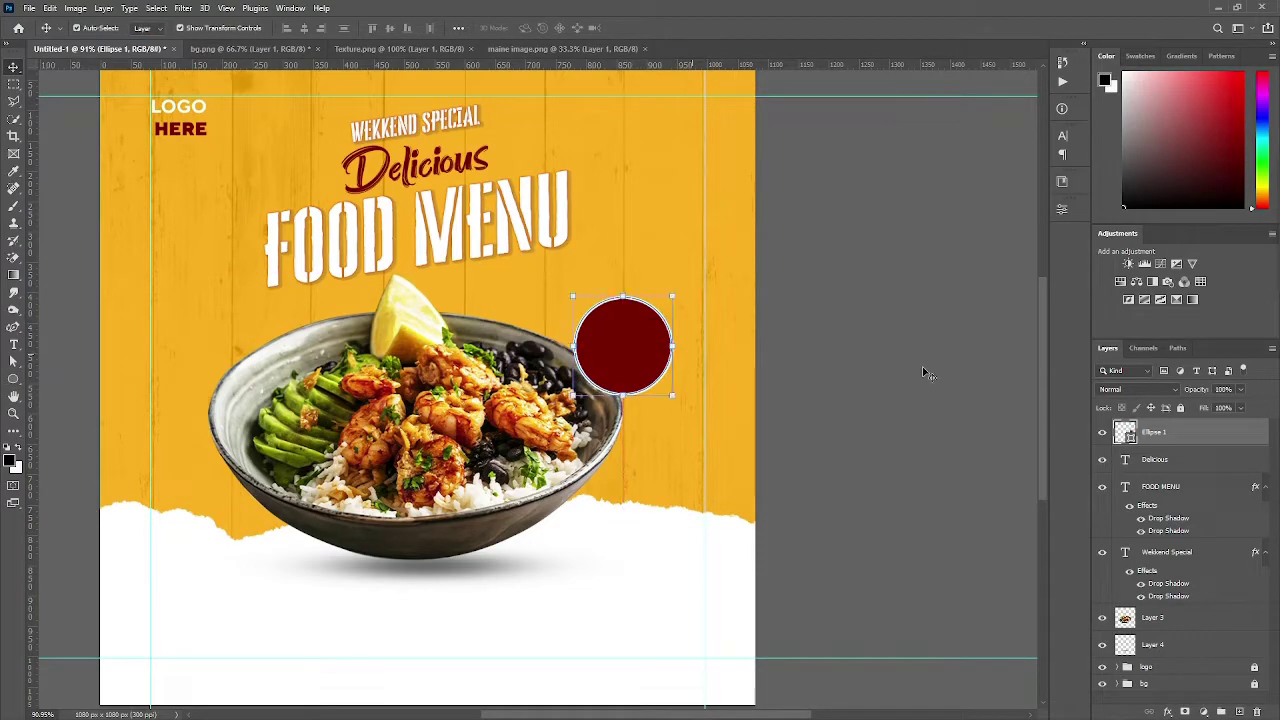
# Step: Give the circle a drop shadow with size 8 px
pyautogui.doubleClick(1220, 432)
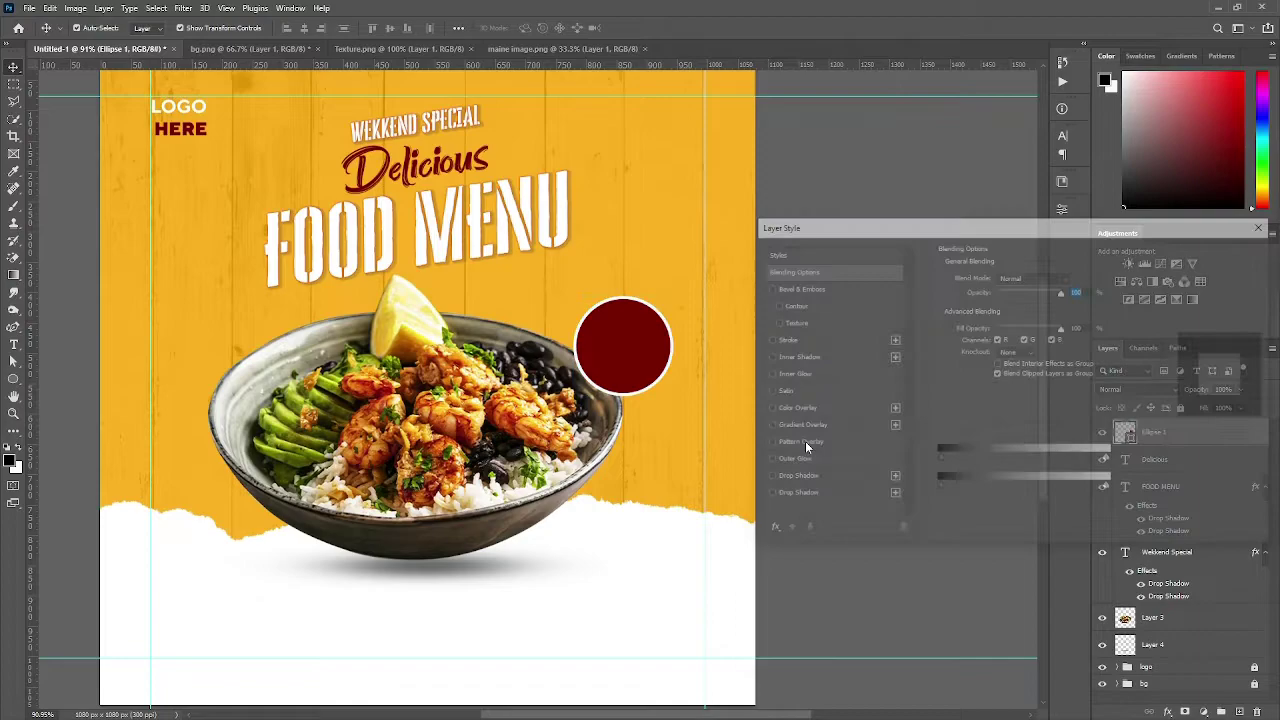
pyautogui.click(826, 495)
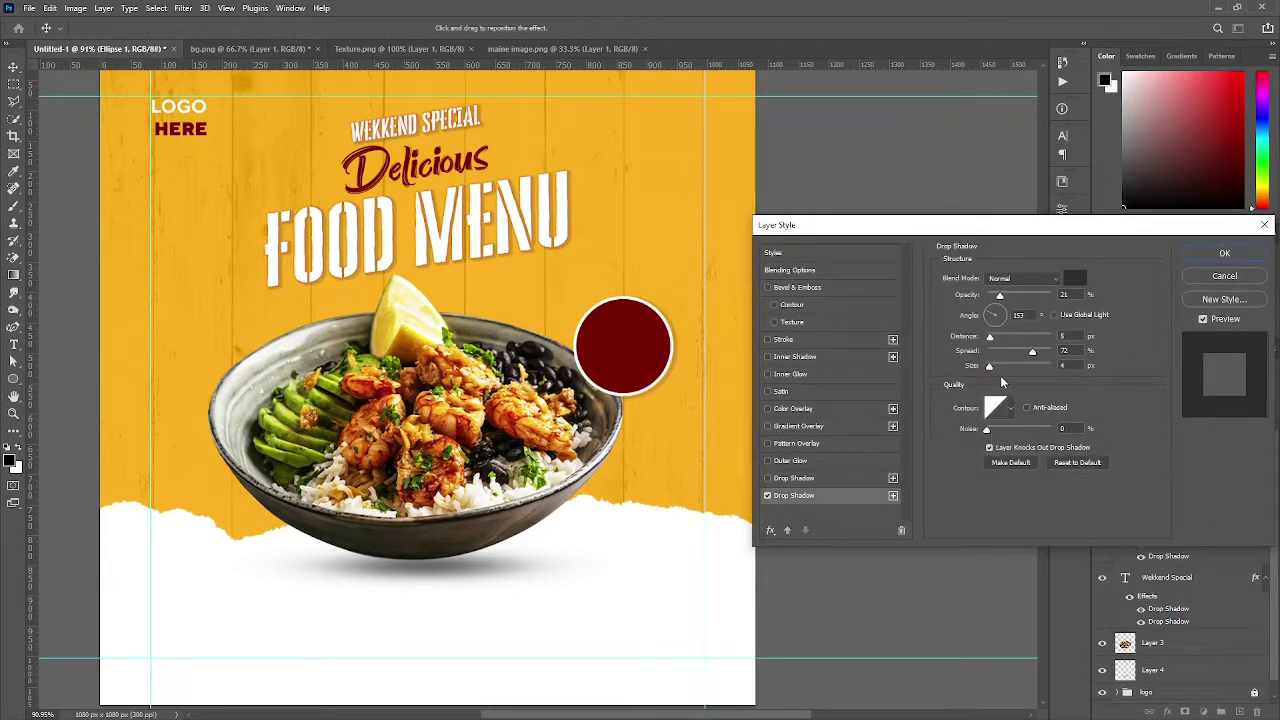
pyautogui.moveTo(989, 365)
pyautogui.mouseDown()
pyautogui.moveTo(1010, 365)
pyautogui.moveTo(992, 365)
pyautogui.moveTo(998, 356)
pyautogui.mouseUp()
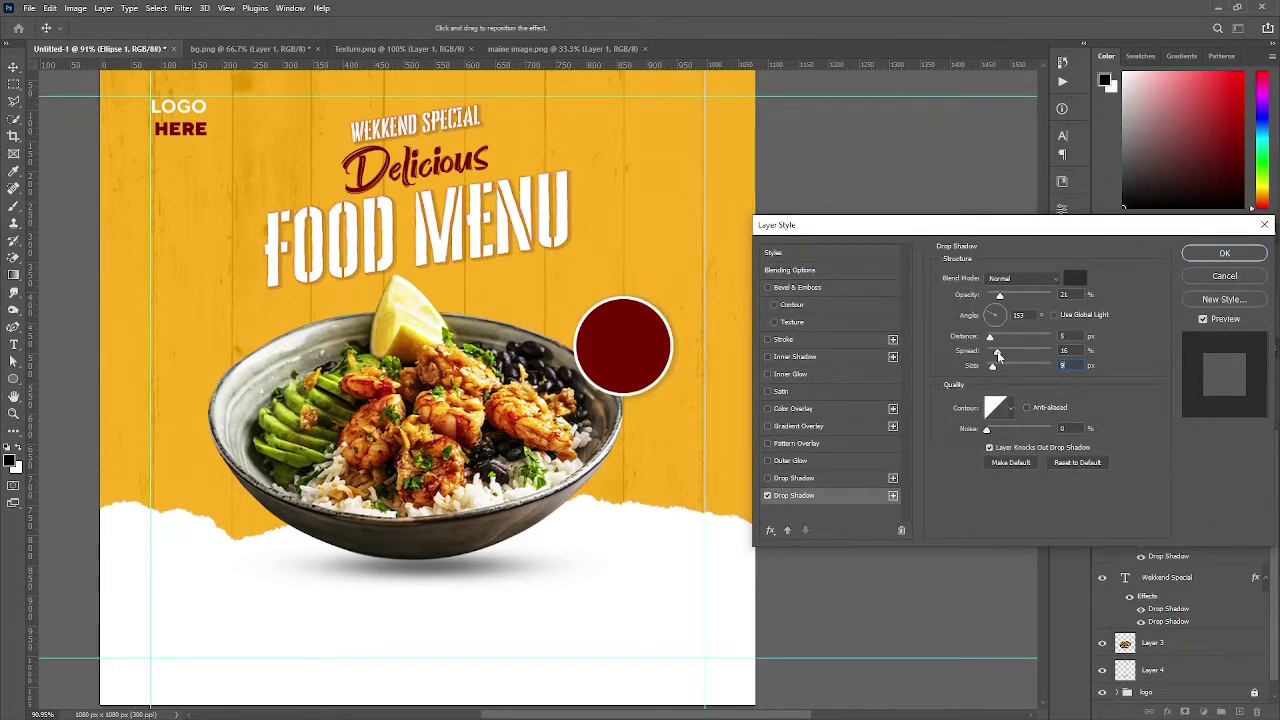
pyautogui.click(1187, 253)
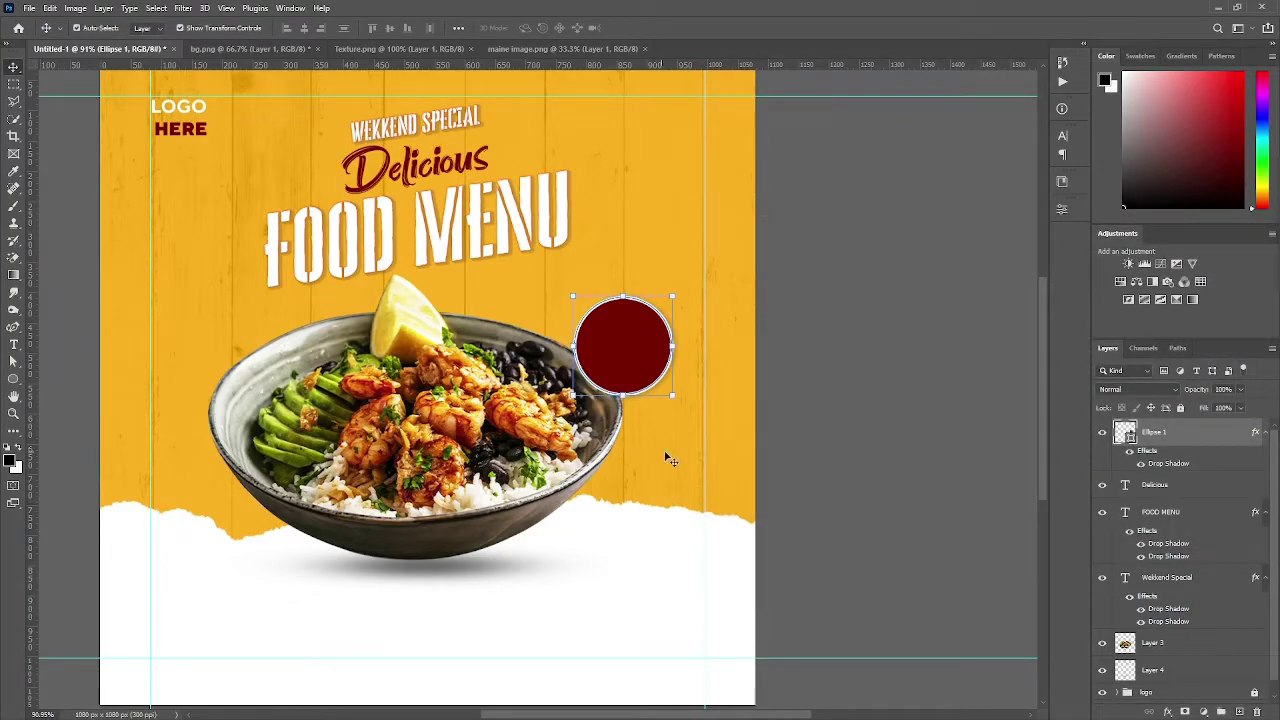
# Step: Add a '50' text line beside FOOD MENU and change its font
pyautogui.press('t')
pyautogui.click(613, 218)
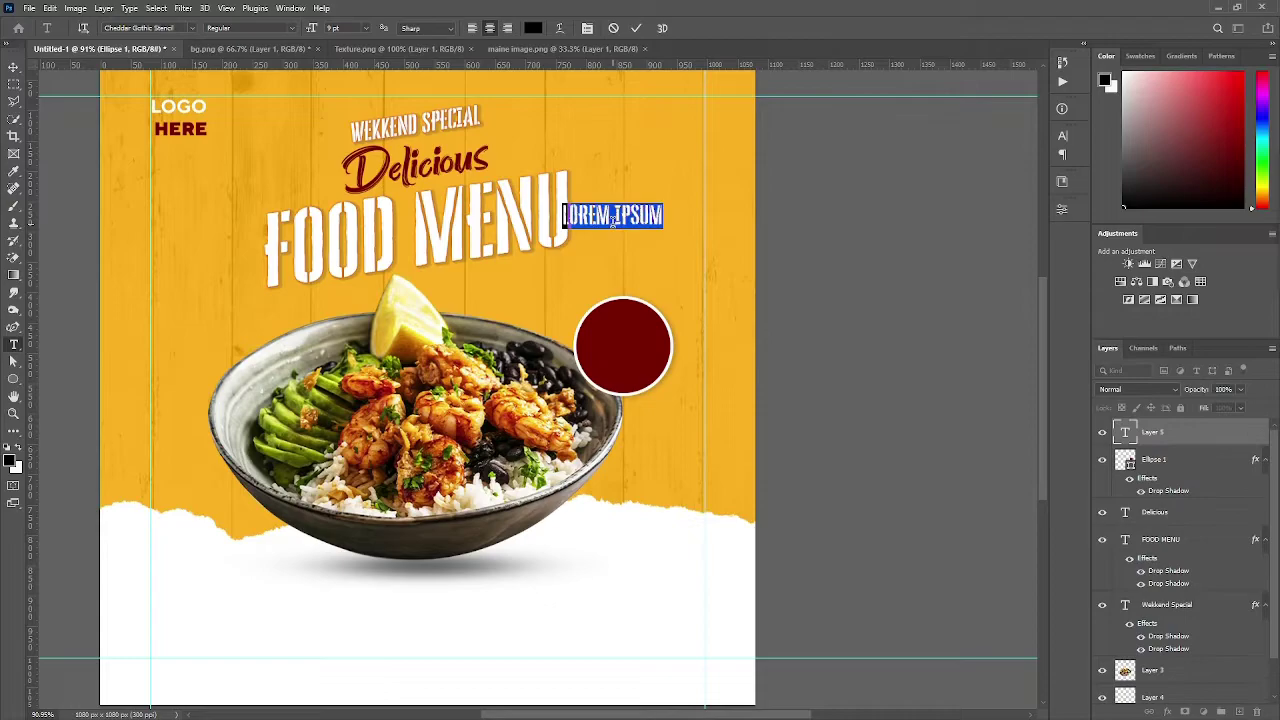
pyautogui.write('50')
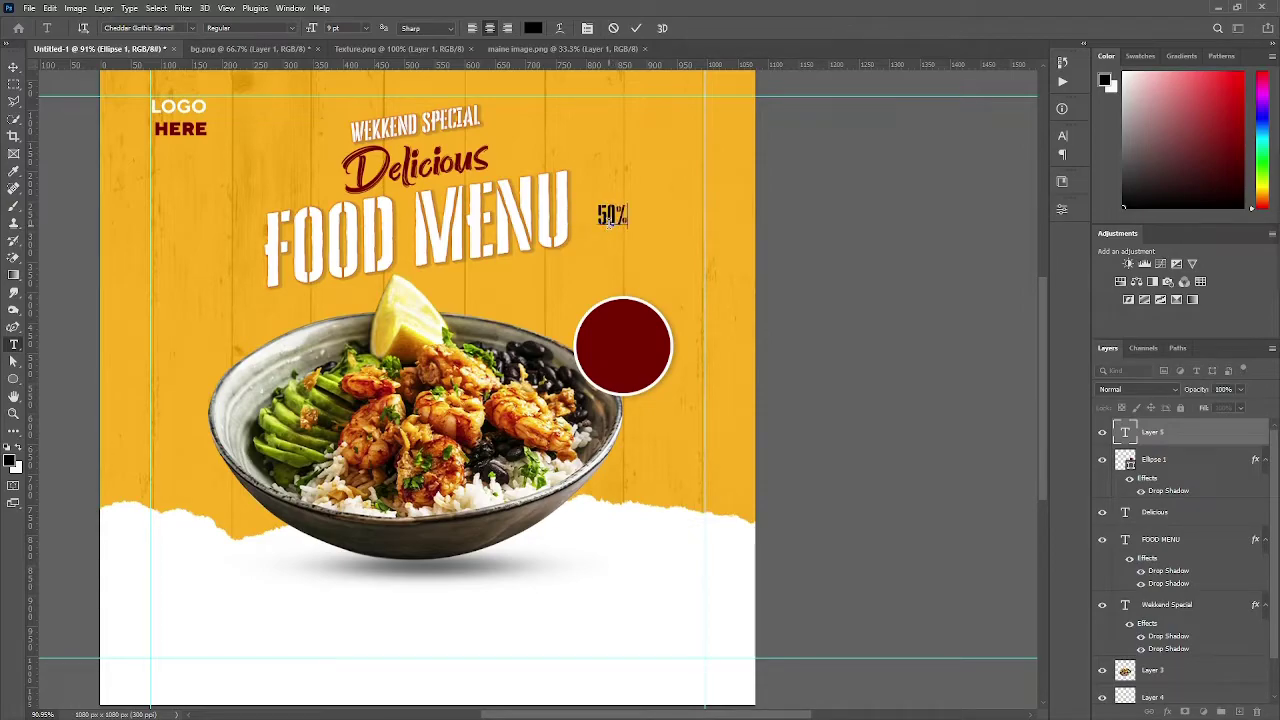
pyautogui.hotkey('ctrl', 'a')
pyautogui.click(192, 28)
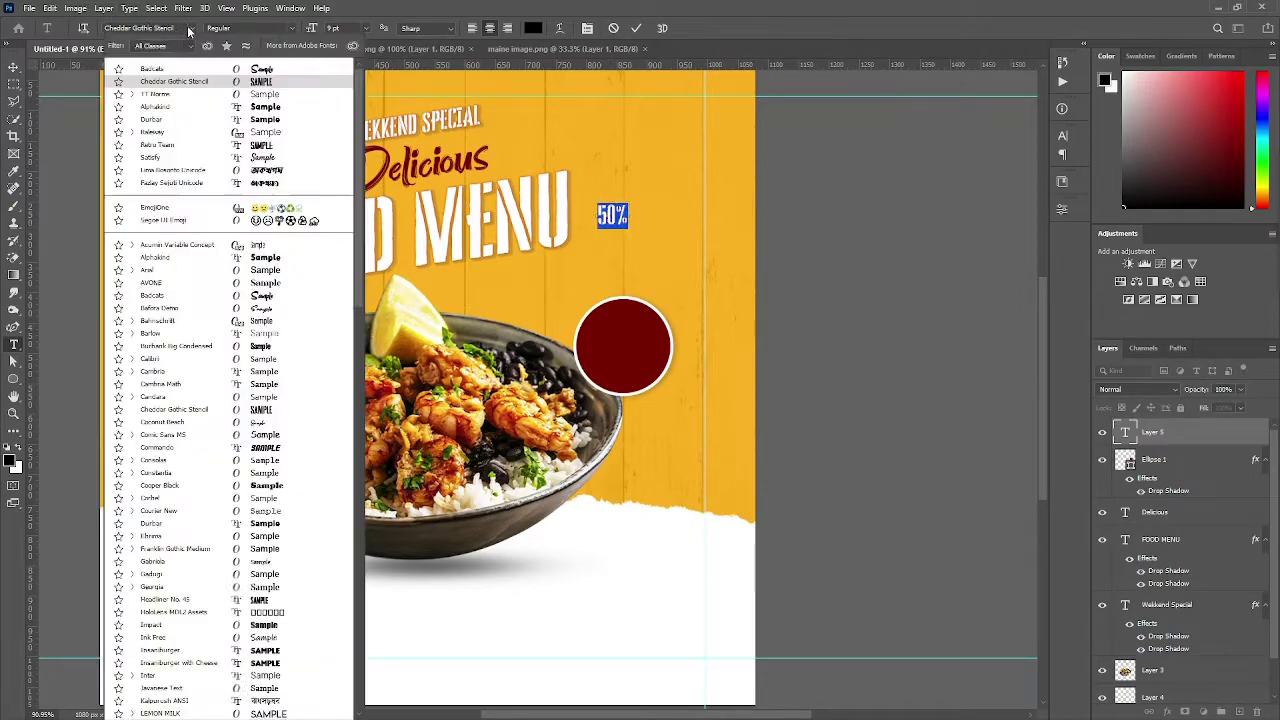
pyautogui.click(168, 76)
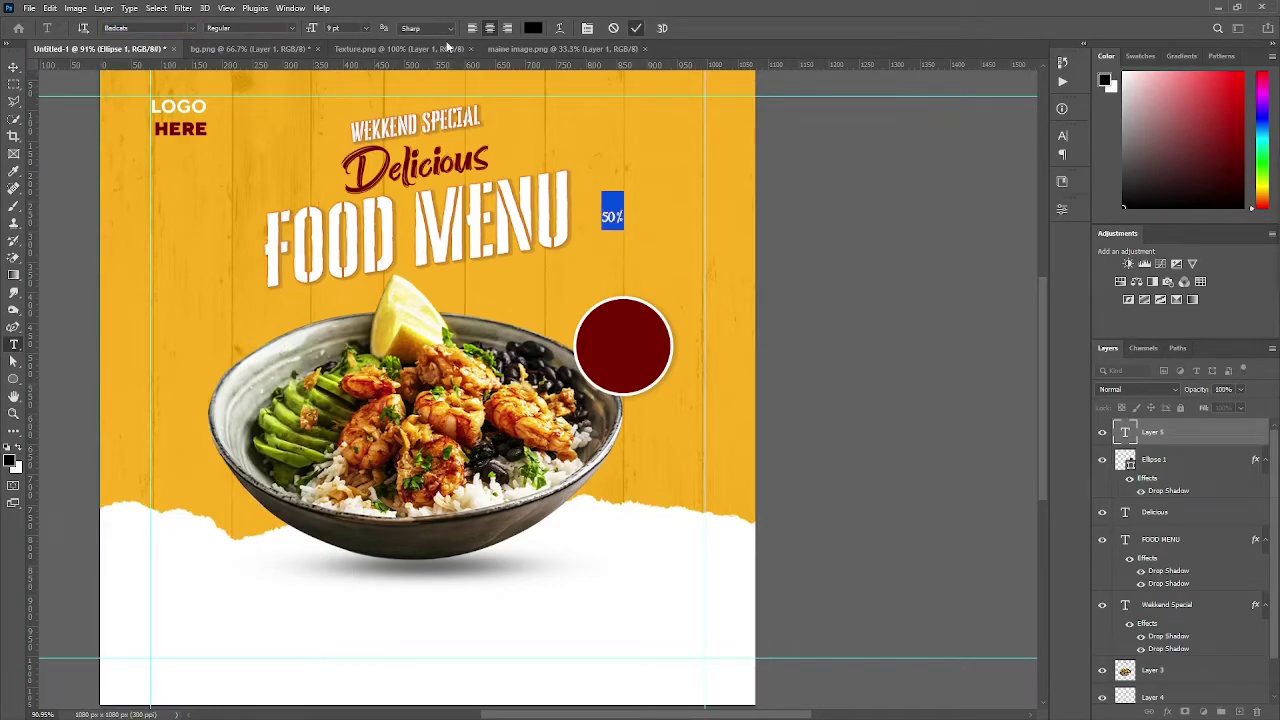
pyautogui.hotkey('ctrl', 'Return')
# Step: Scale the 50% text to about 284% and colour it white (#ffffff)
pyautogui.press('v')
pyautogui.hotkey('ctrl', 't')
pyautogui.moveTo(625, 226); pyautogui.dragTo(650, 265)
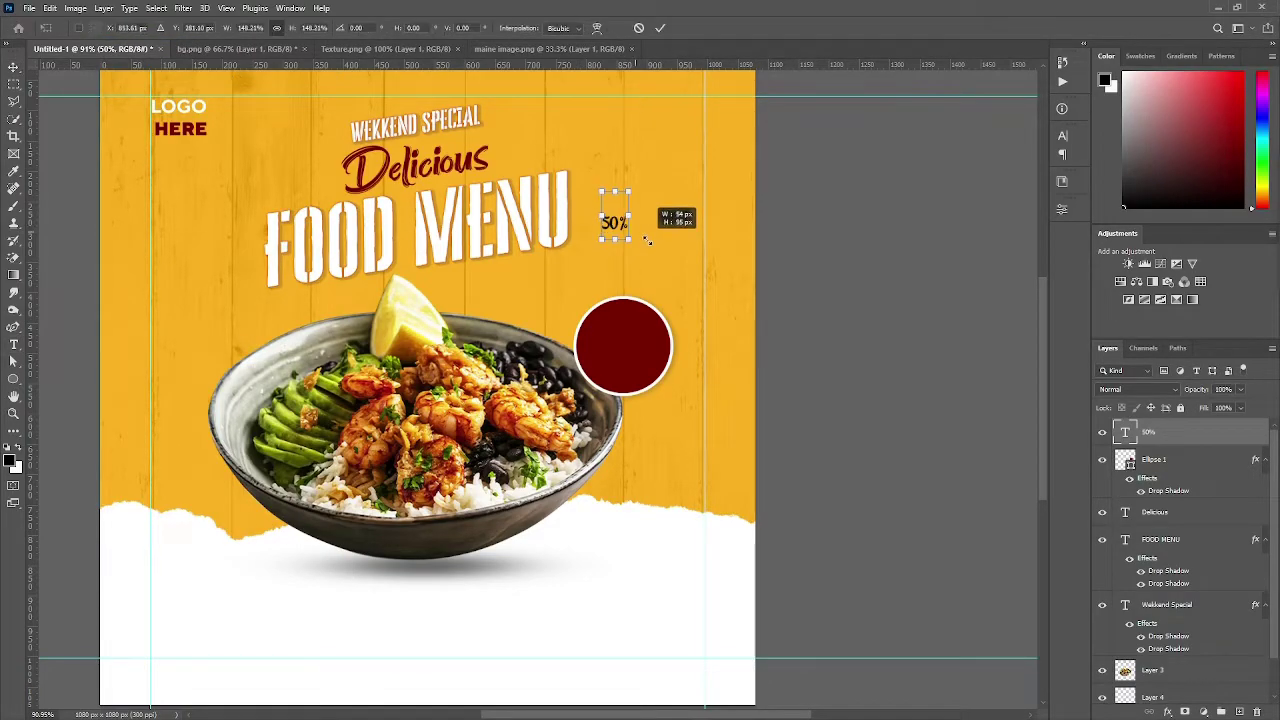
pyautogui.press('Return')
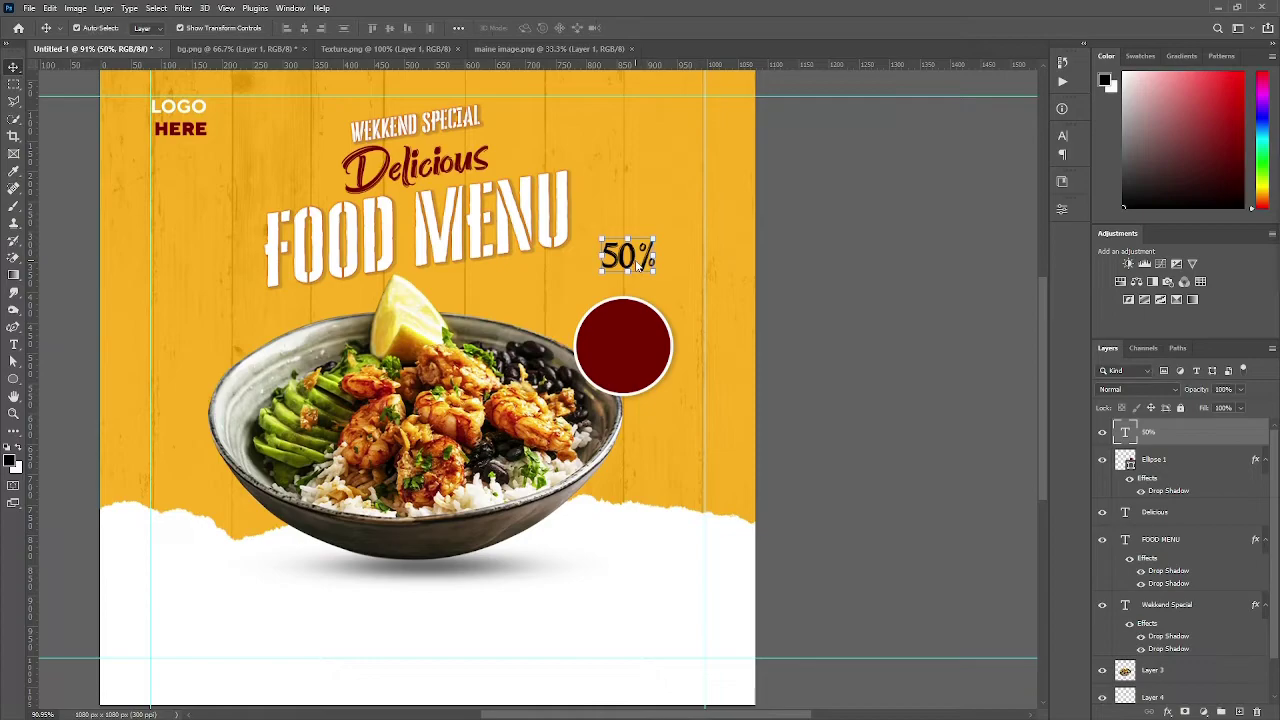
pyautogui.doubleClick(628, 255)
pyautogui.click(533, 27)
pyautogui.write('ffffff')
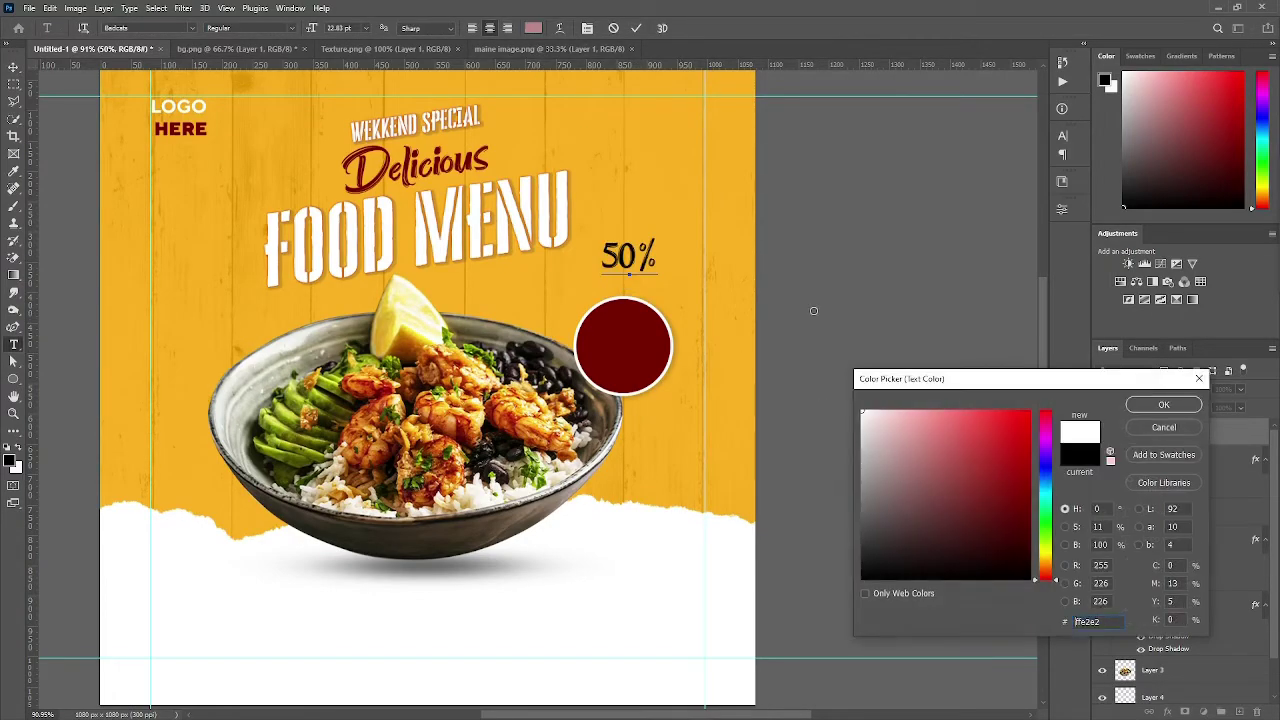
pyautogui.click(1178, 406)
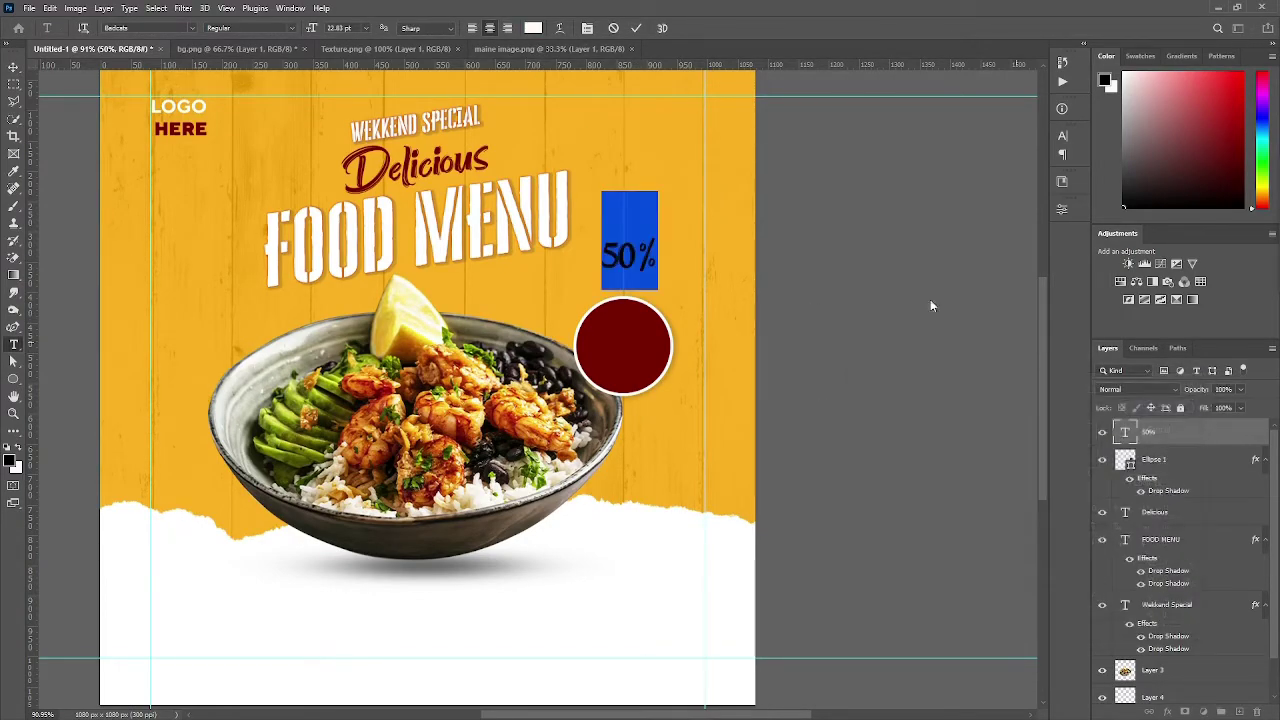
pyautogui.click(636, 28)
# Step: Move 50% into the red circle and add an 'Off' copy shrunk to a third below it
pyautogui.hotkey('ctrl', 't')
pyautogui.moveTo(628, 265)
pyautogui.mouseDown()
pyautogui.moveTo(620, 335)
pyautogui.moveTo(632, 372)
pyautogui.mouseUp()
pyautogui.press('Return')
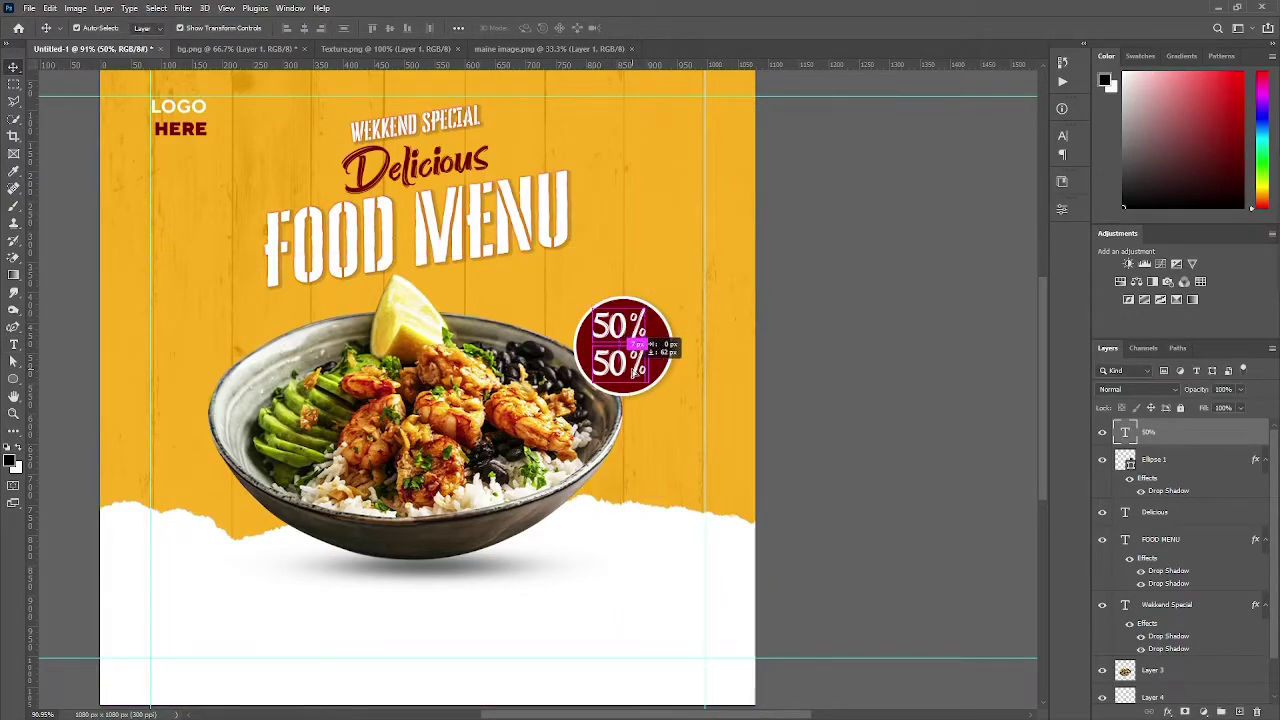
pyautogui.doubleClick(632, 370)
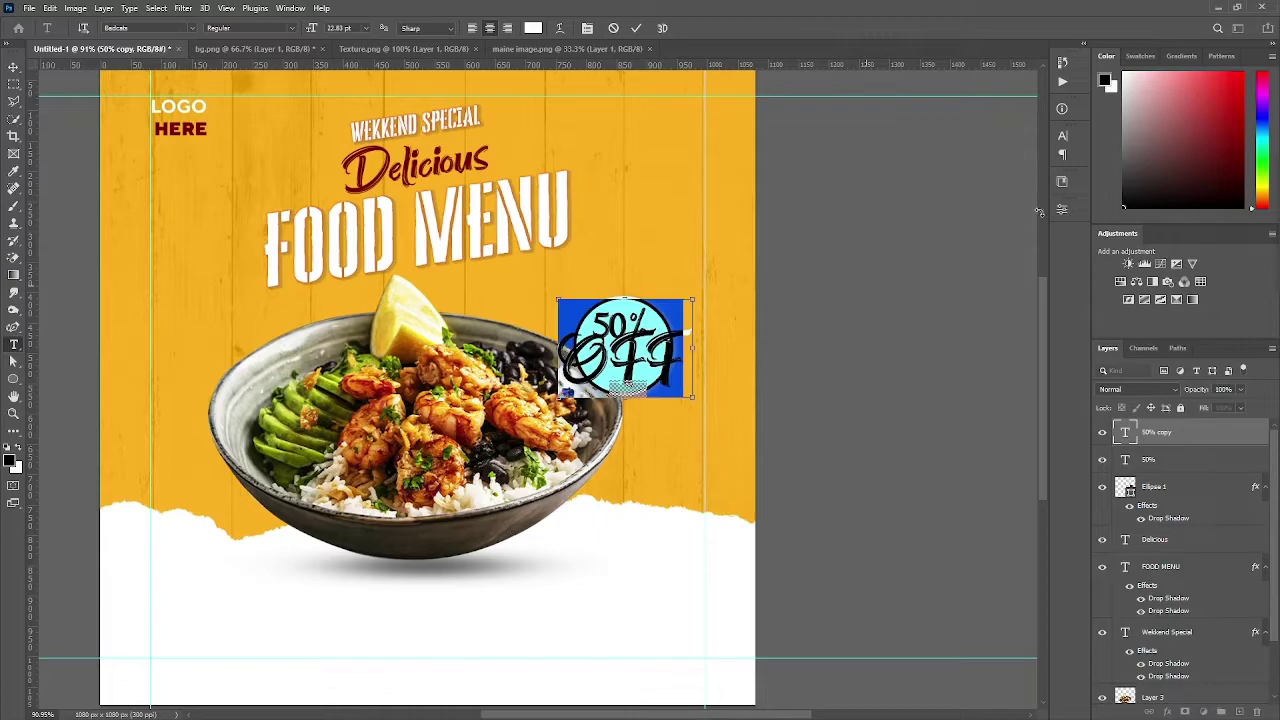
pyautogui.click(587, 28)
pyautogui.write('Off')
pyautogui.click(636, 28)
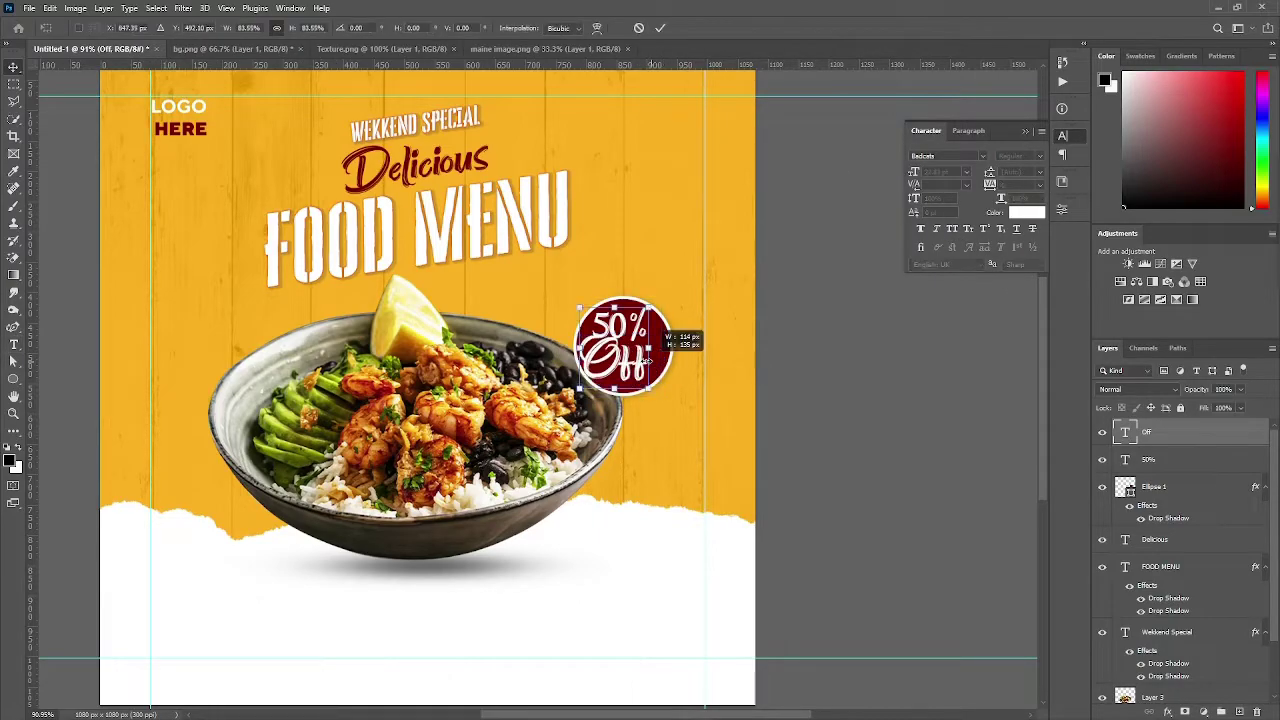
pyautogui.hotkey('ctrl', 't')
pyautogui.moveTo(680, 400)
pyautogui.mouseDown()
pyautogui.moveTo(607, 352)
pyautogui.moveTo(613, 368)
pyautogui.mouseUp()
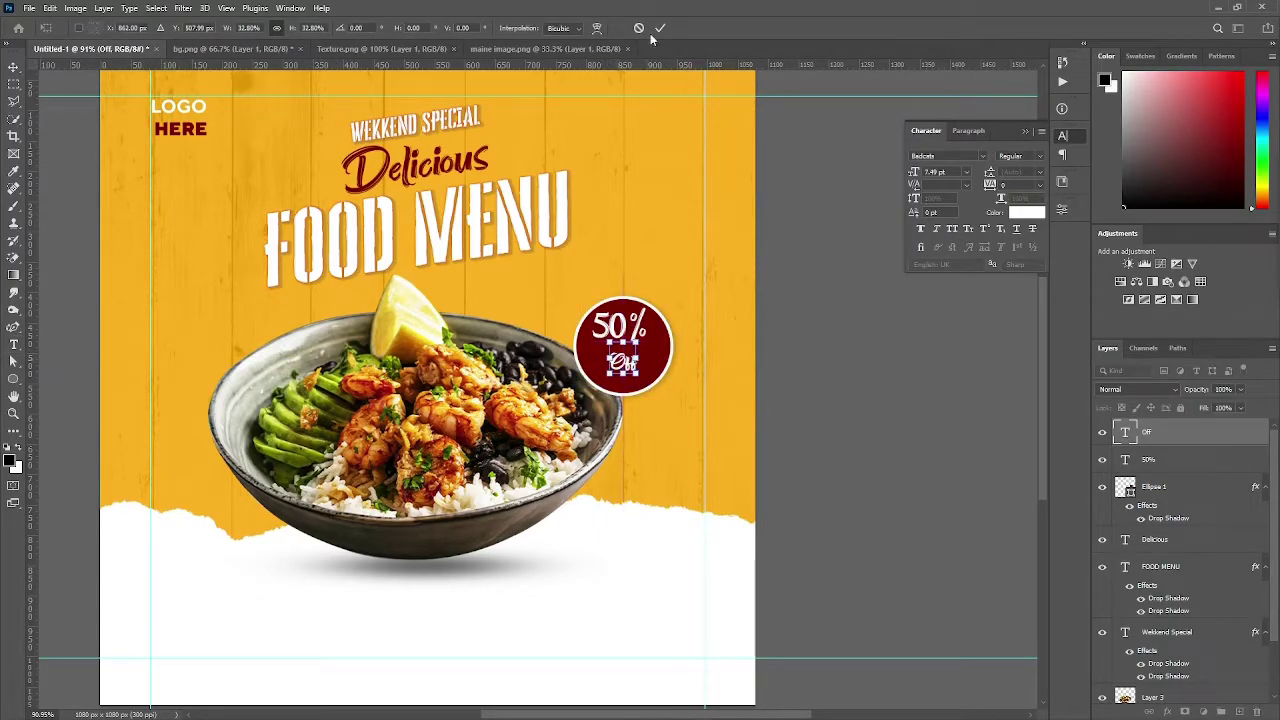
pyautogui.click(660, 28)
# Step: Centre the 50% and Off texts horizontally inside the badge
pyautogui.scroll(-2, 788, 300)
pyautogui.click(1150, 432)
pyautogui.keyDown('shift'); pyautogui.click(1150, 459); pyautogui.keyUp('shift')
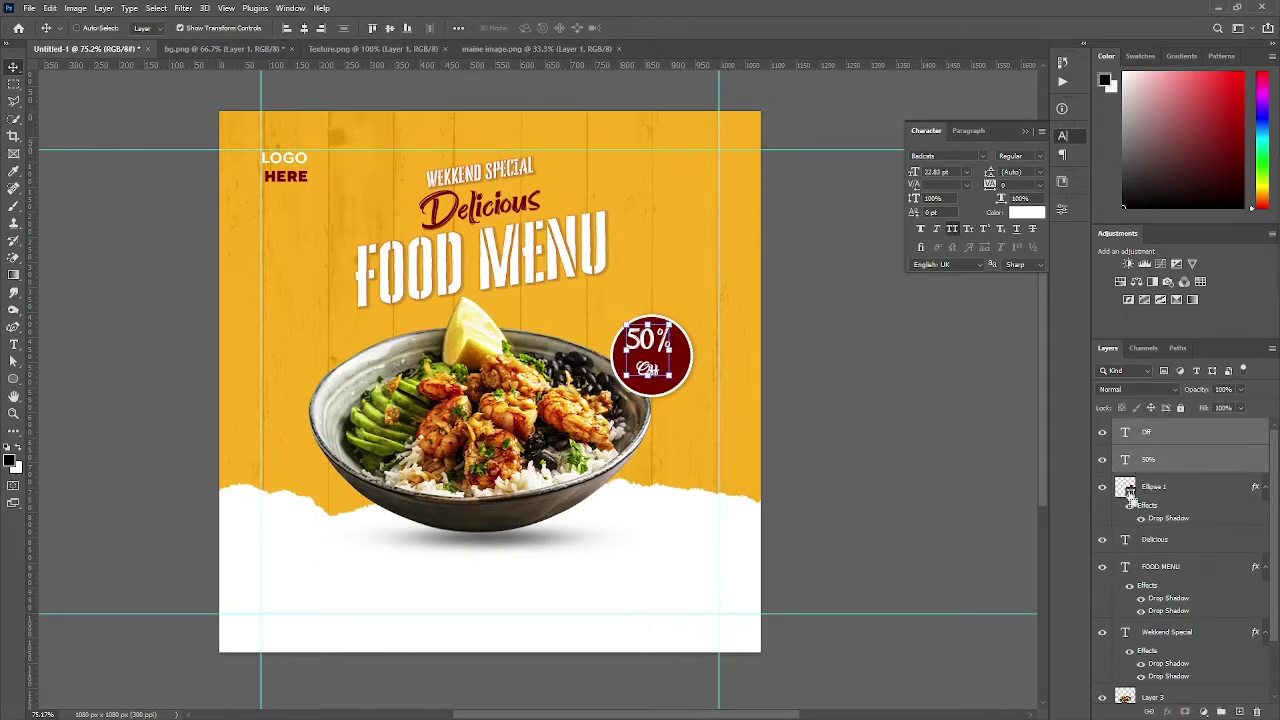
pyautogui.click(304, 28)
pyautogui.click(389, 28)
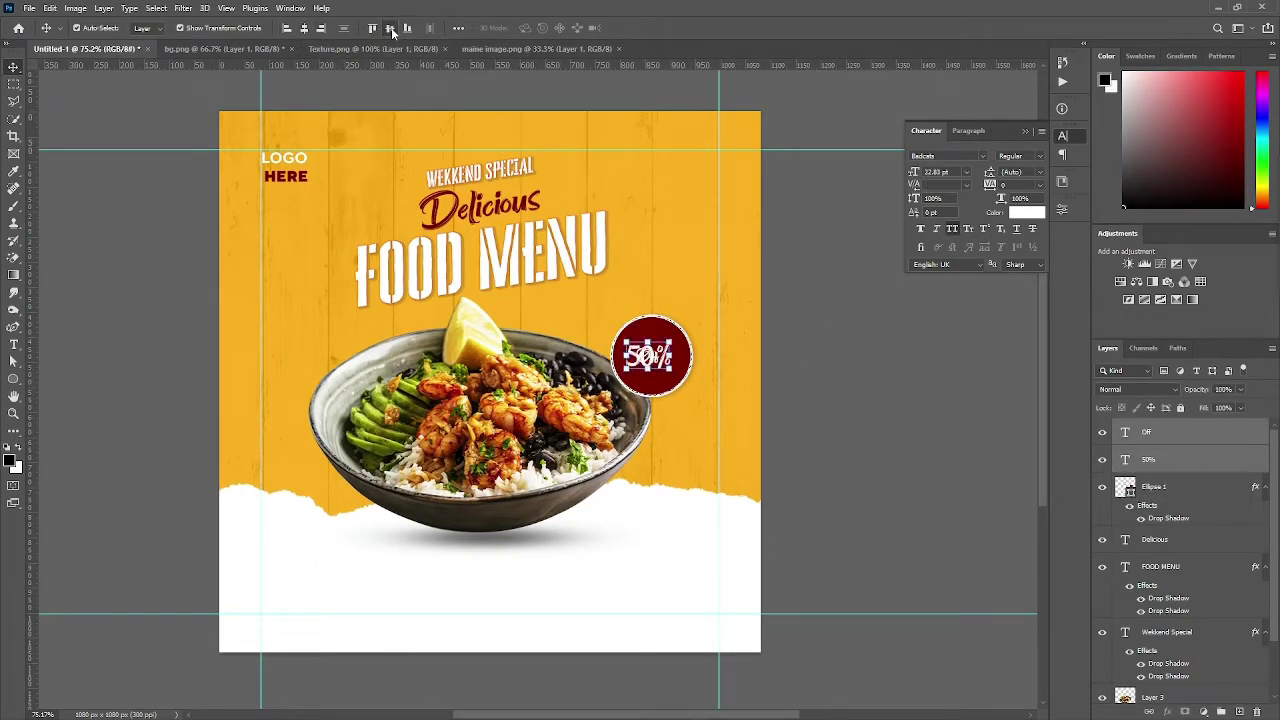
pyautogui.hotkey('ctrl', 'z')
pyautogui.click(885, 250)
pyautogui.click(1025, 132)
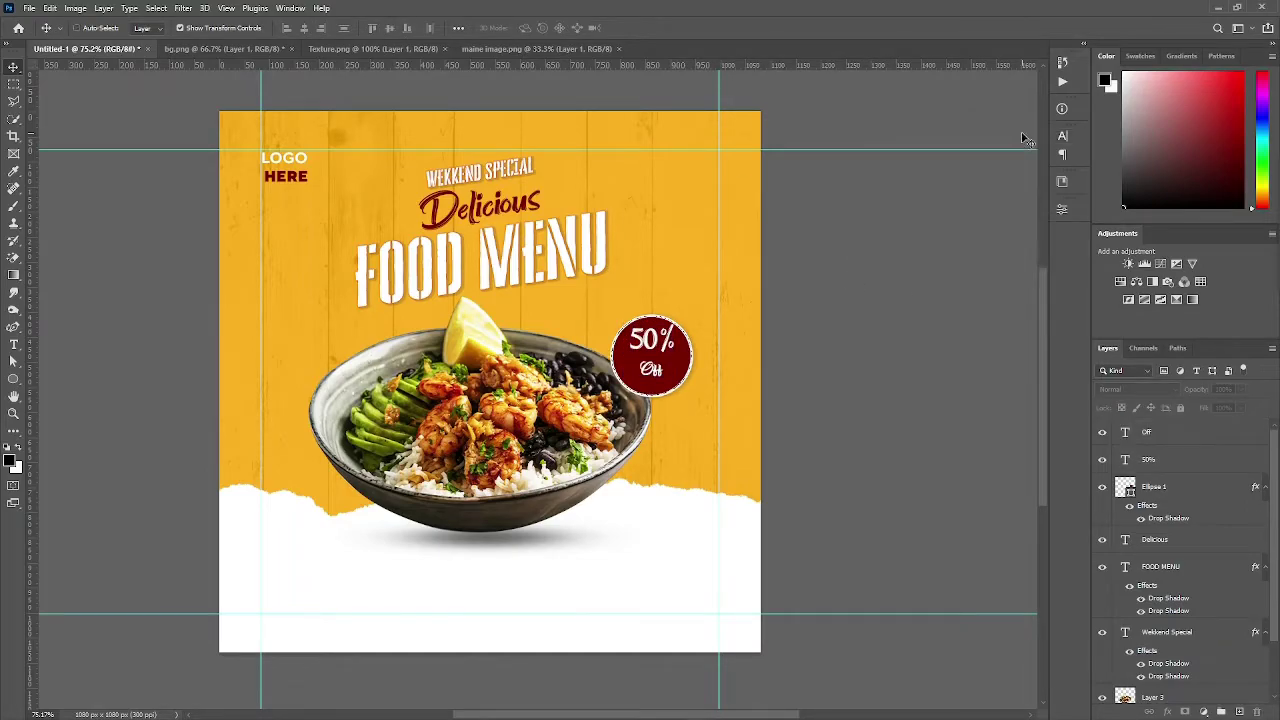
# Step: Add a left-aligned 3 pt placeholder paragraph in Chedder Gothic Stencil
pyautogui.press('t')
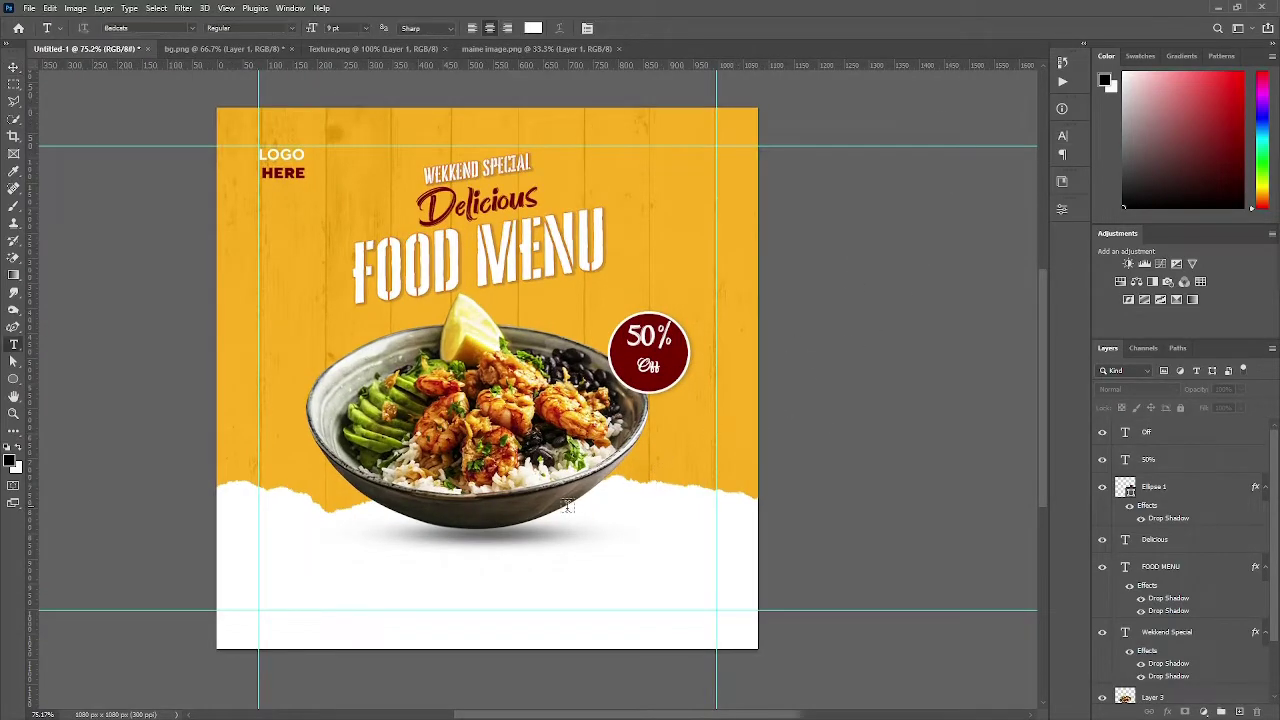
pyautogui.moveTo(600, 504); pyautogui.dragTo(651, 516)
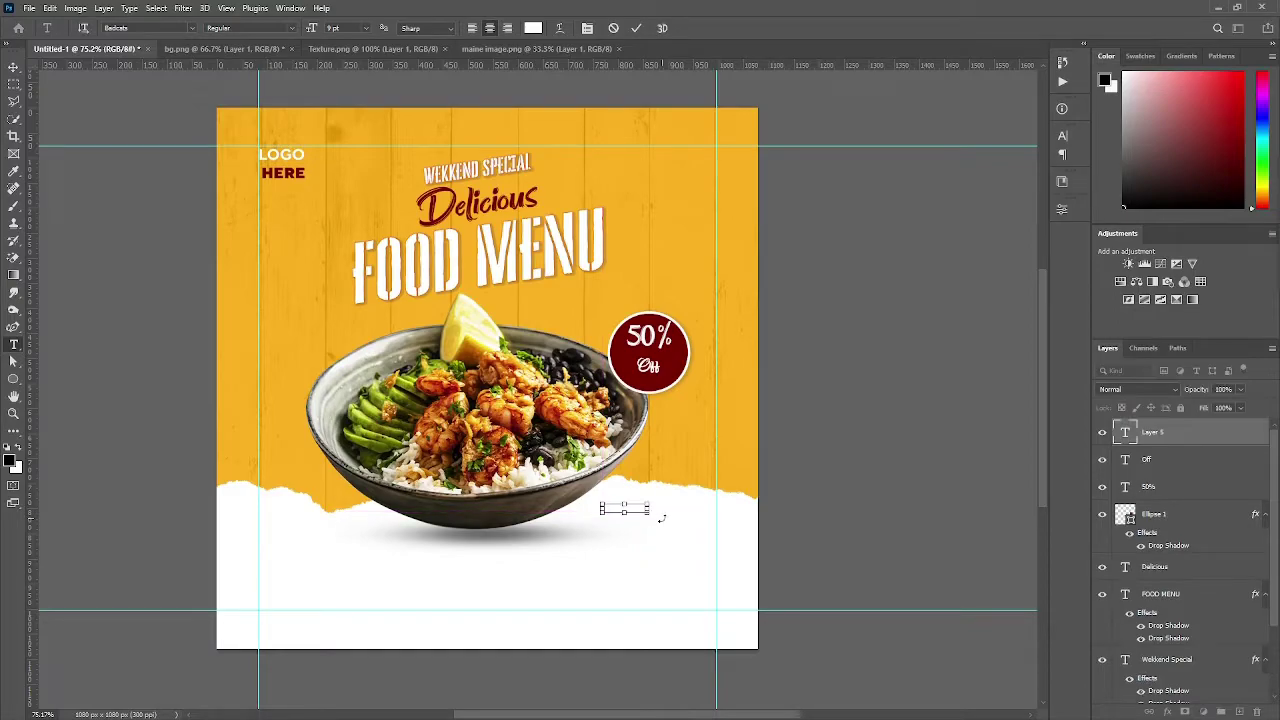
pyautogui.click(614, 28)
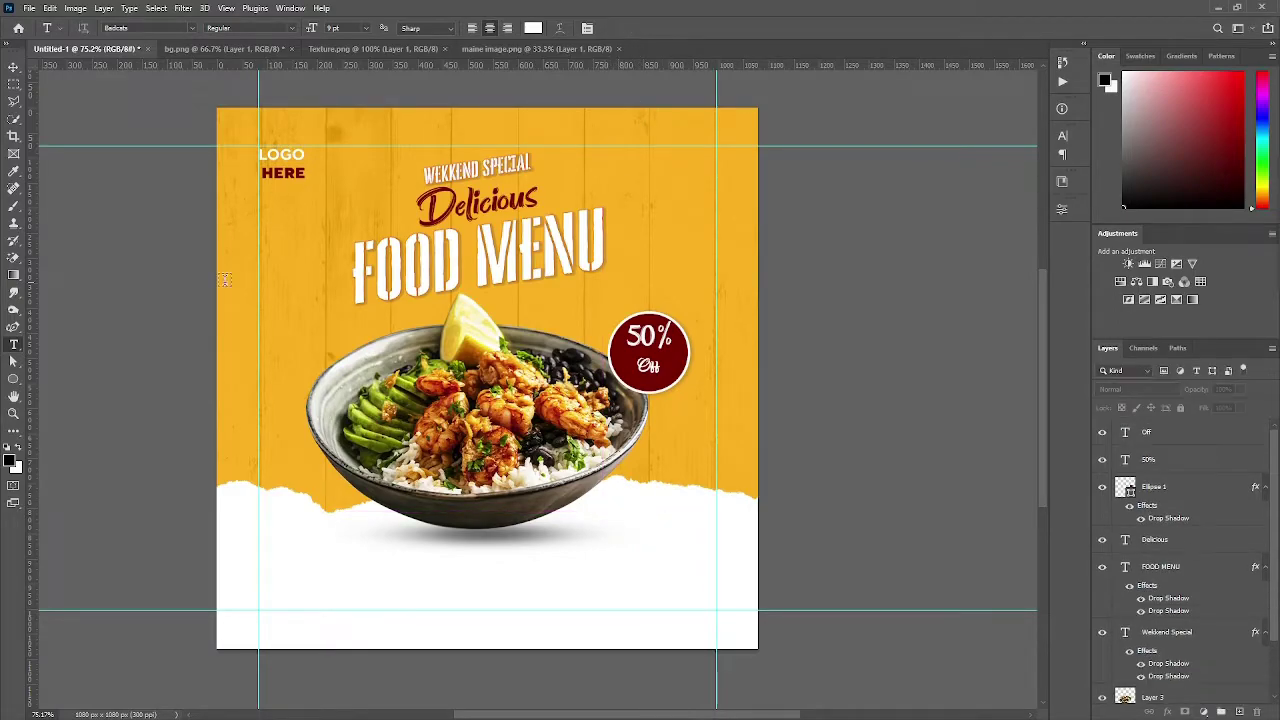
pyautogui.click(302, 328)
pyautogui.click(190, 29)
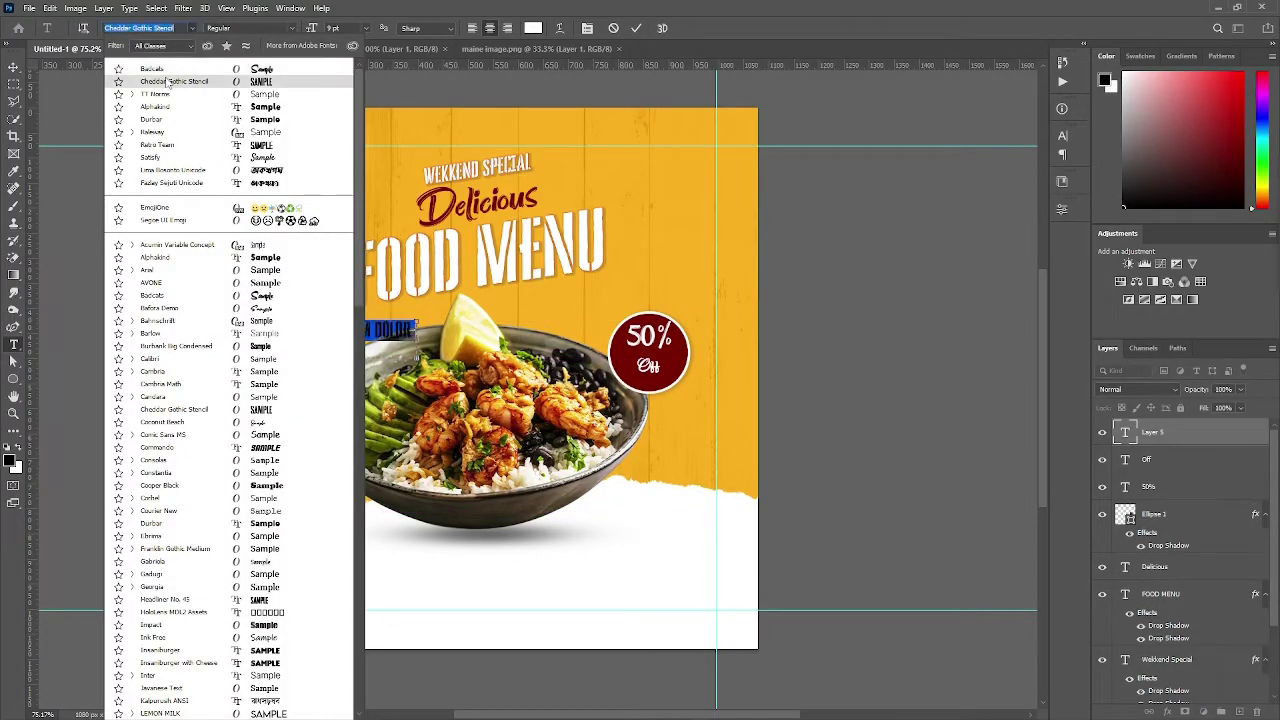
pyautogui.click(174, 81)
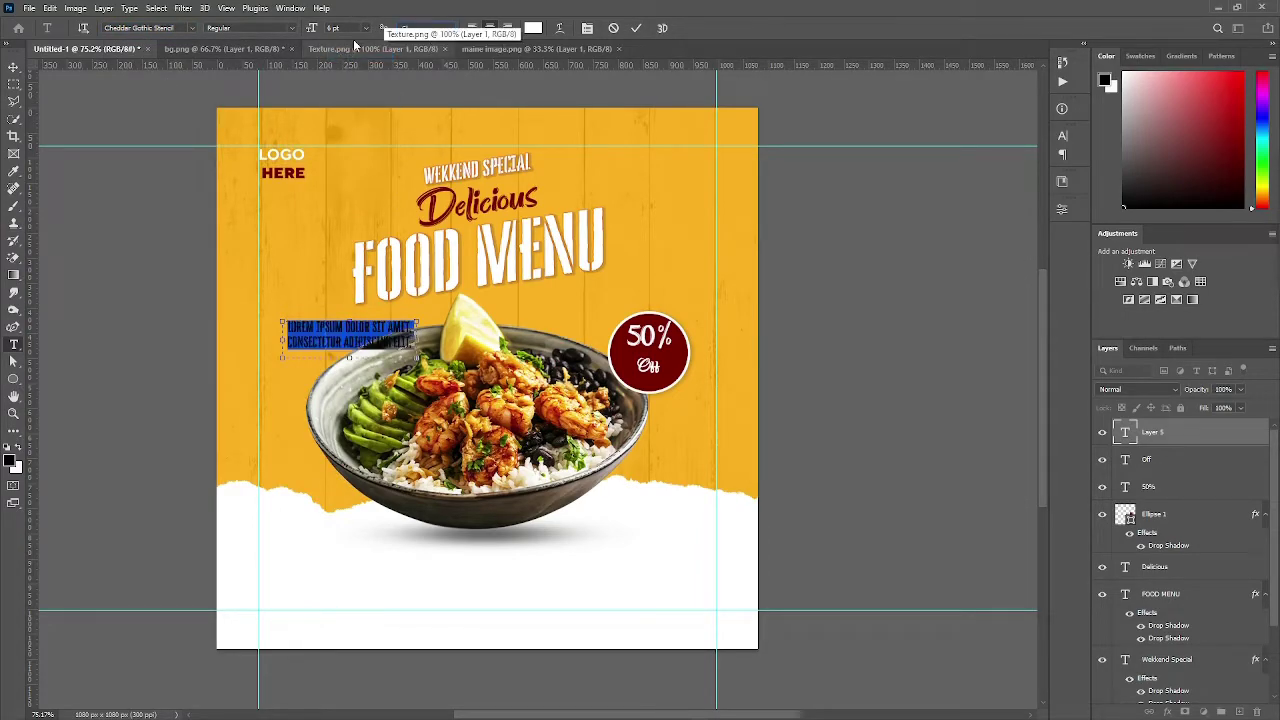
pyautogui.click(335, 28)
pyautogui.write('3')
pyautogui.press('Return')
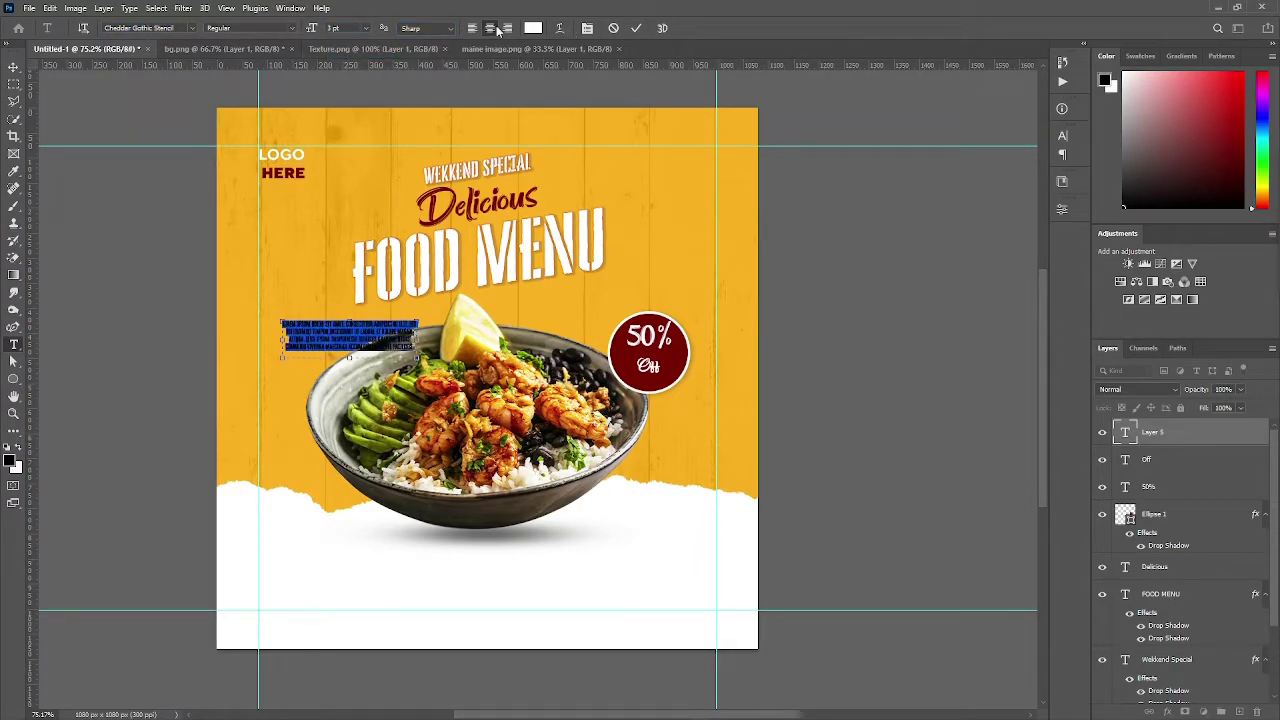
pyautogui.click(472, 28)
pyautogui.click(636, 28)
# Step: Enlarge the paragraph, move it below the bowl, and colour it yellow-orange #fbb122
pyautogui.hotkey('ctrl', 't')
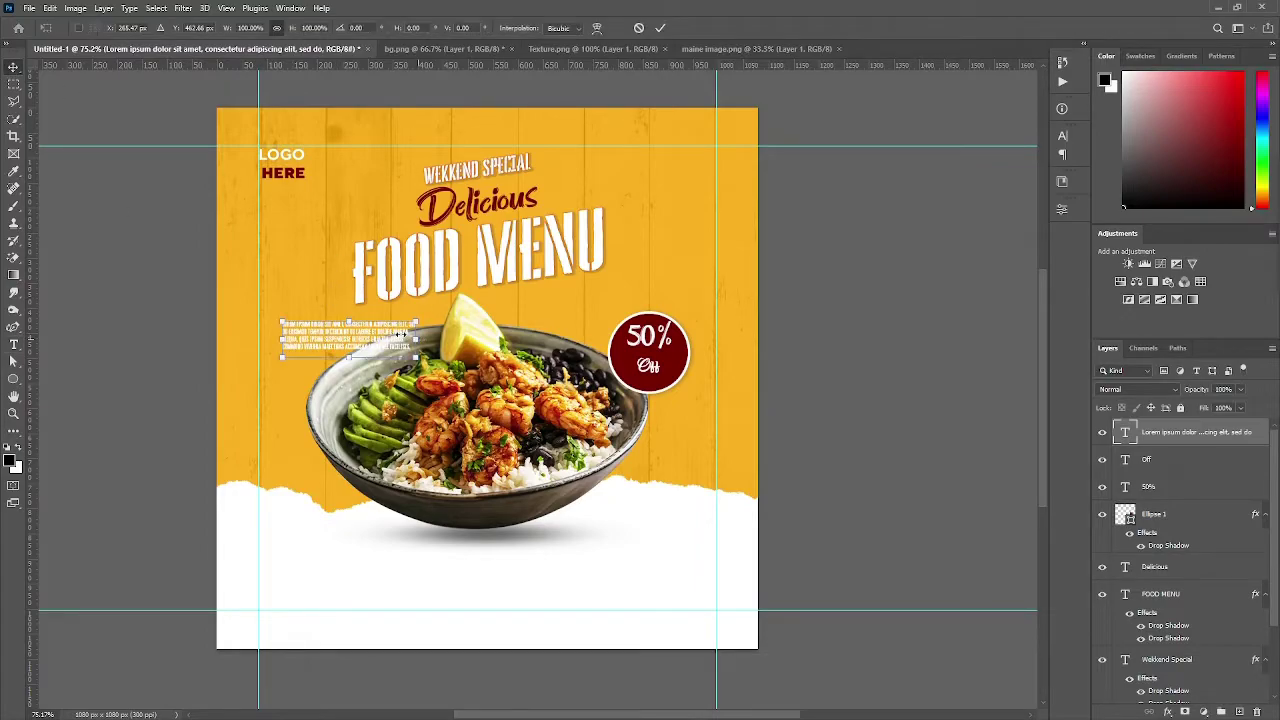
pyautogui.moveTo(418, 357); pyautogui.dragTo(456, 367)
pyautogui.moveTo(386, 334); pyautogui.dragTo(363, 534)
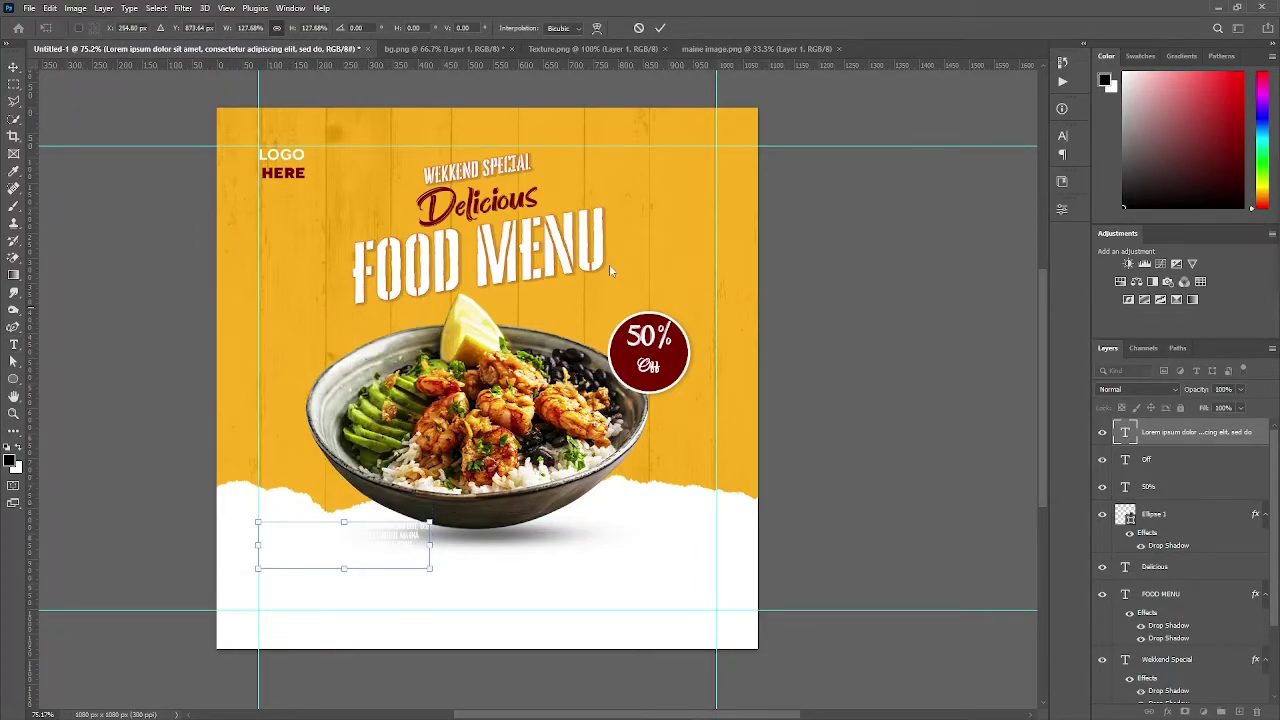
pyautogui.doubleClick(1125, 433)
pyautogui.click(533, 28)
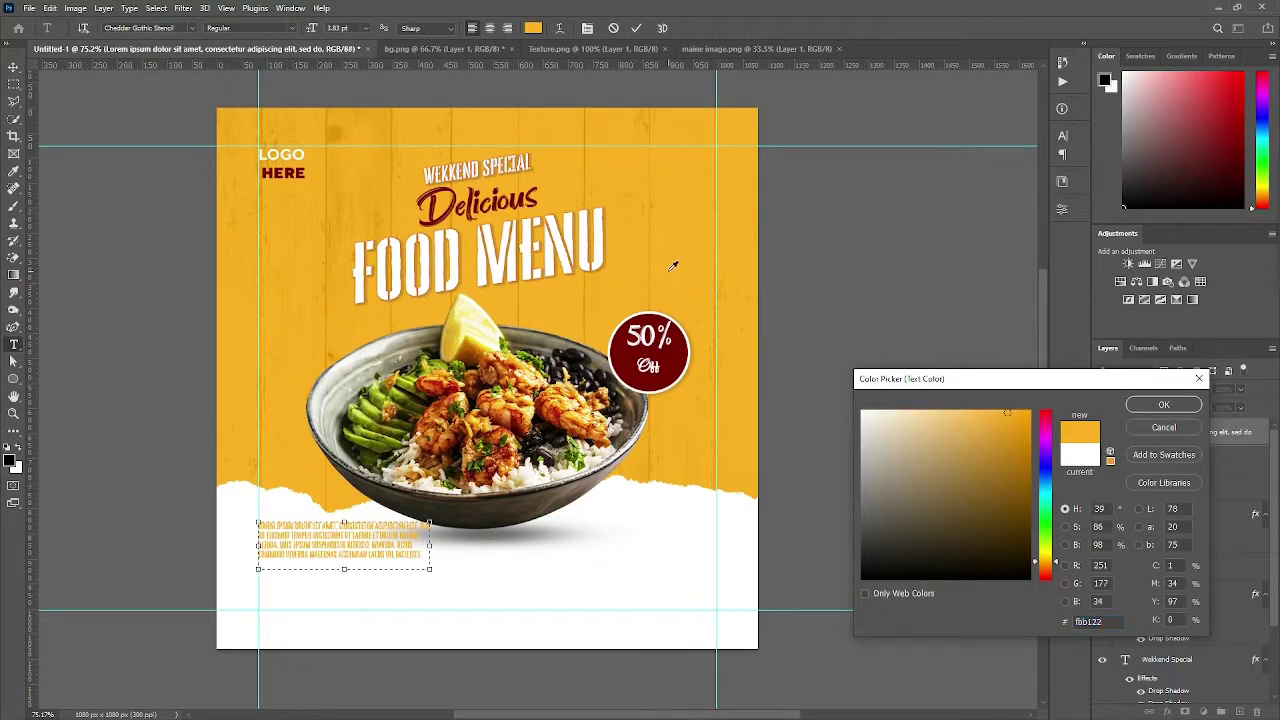
pyautogui.click(1165, 406)
# Step: Set the paragraph font to TT Norms Bold and dismiss the pop-up prompts
pyautogui.click(193, 28)
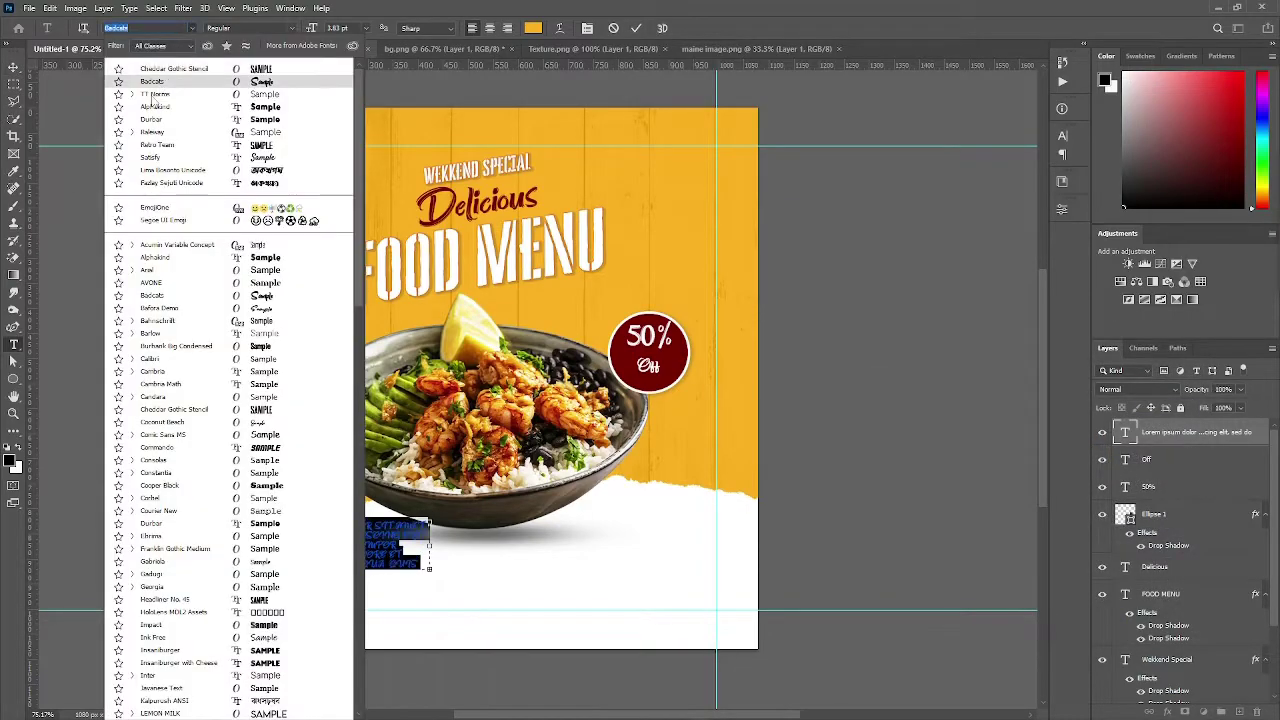
pyautogui.click(292, 28)
pyautogui.click(243, 155)
pyautogui.click(250, 28)
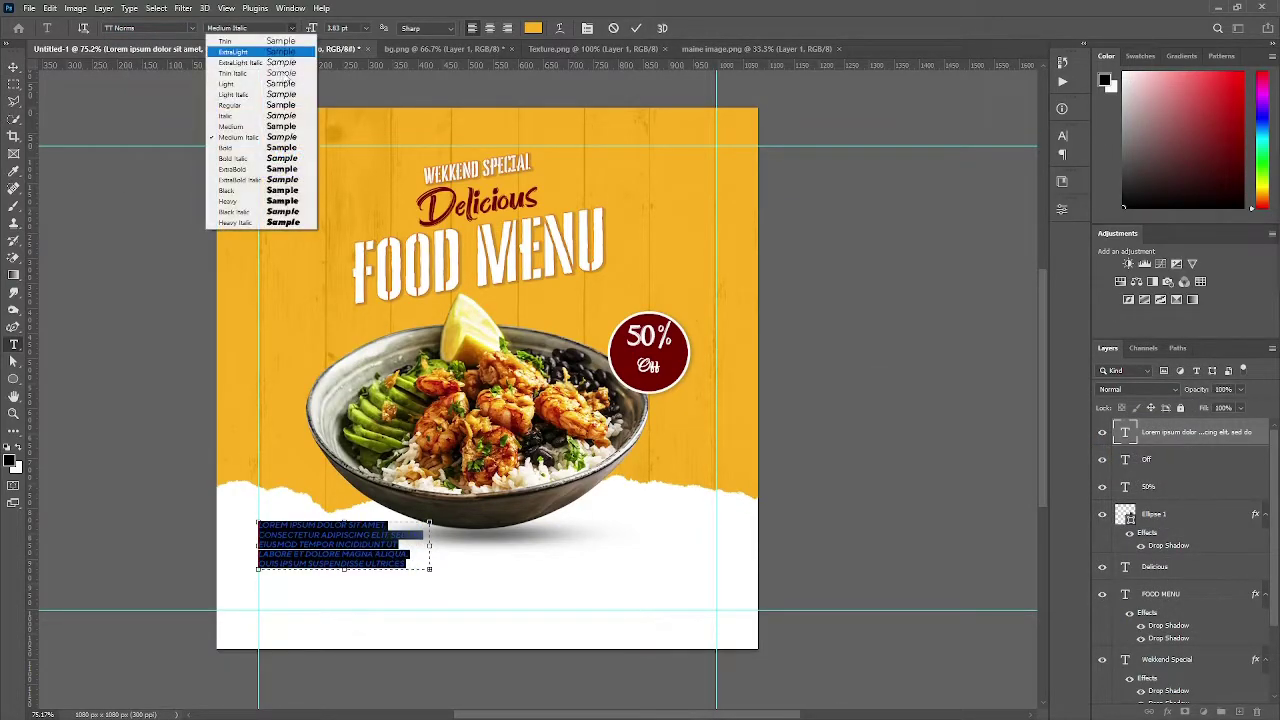
pyautogui.click(250, 170)
pyautogui.click(634, 28)
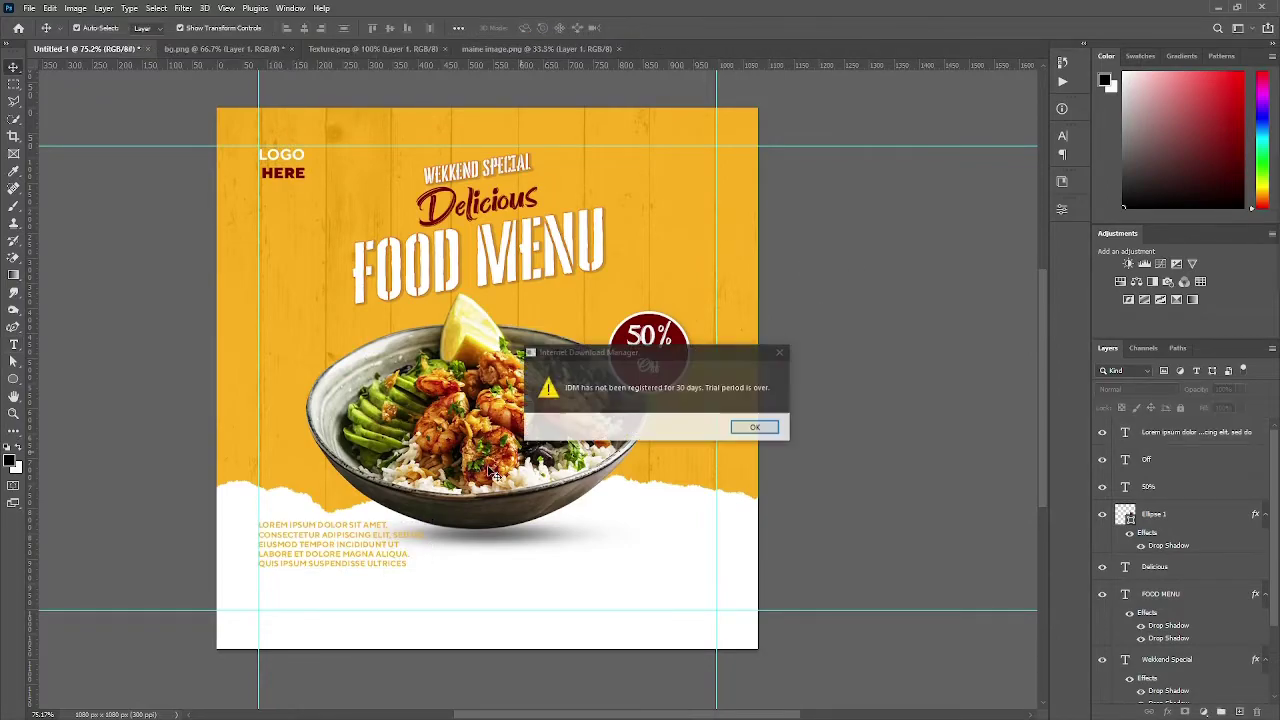
pyautogui.click(754, 426)
pyautogui.click(728, 431)
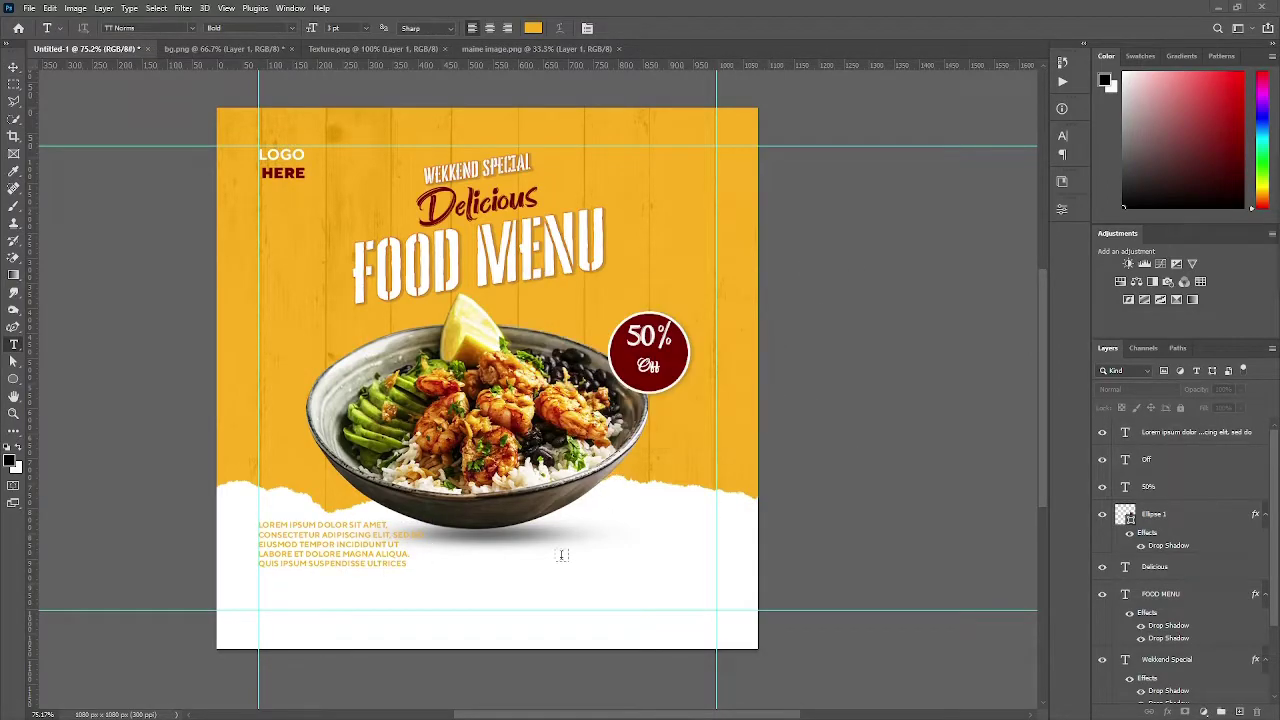
pyautogui.click(545, 579)
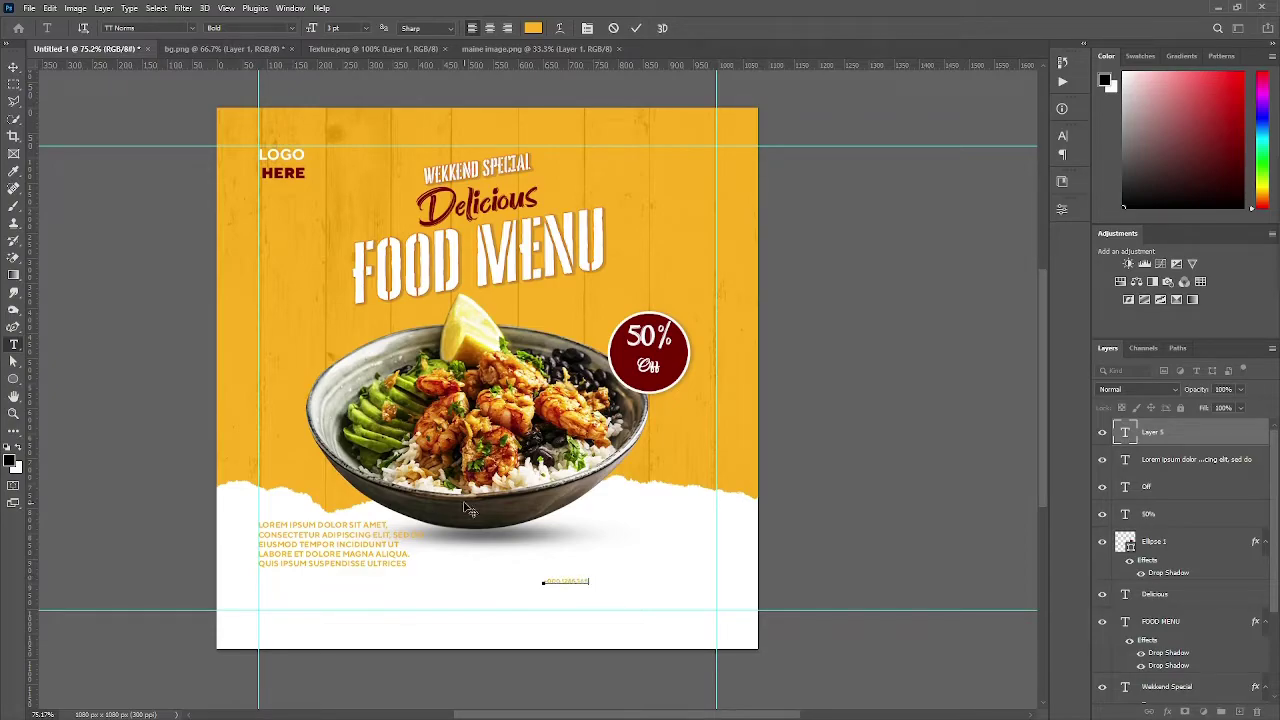
# Step: Enlarge the bottom-right phone number and set it to Black weight
pyautogui.click(636, 28)
pyautogui.hotkey('ctrl', 't')
pyautogui.moveTo(589, 583)
pyautogui.mouseDown()
pyautogui.moveTo(712, 606)
pyautogui.moveTo(692, 600)
pyautogui.mouseUp()
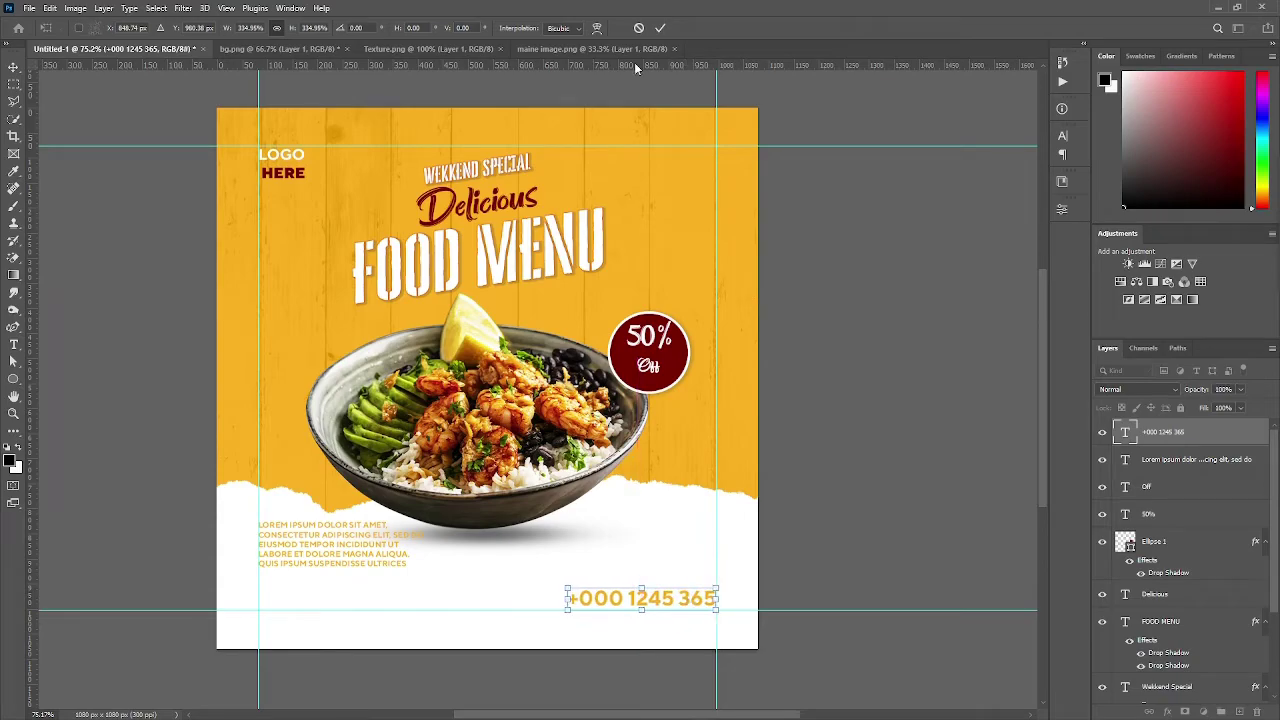
pyautogui.click(660, 30)
pyautogui.press('t')
pyautogui.moveTo(567, 598); pyautogui.dragTo(716, 598)
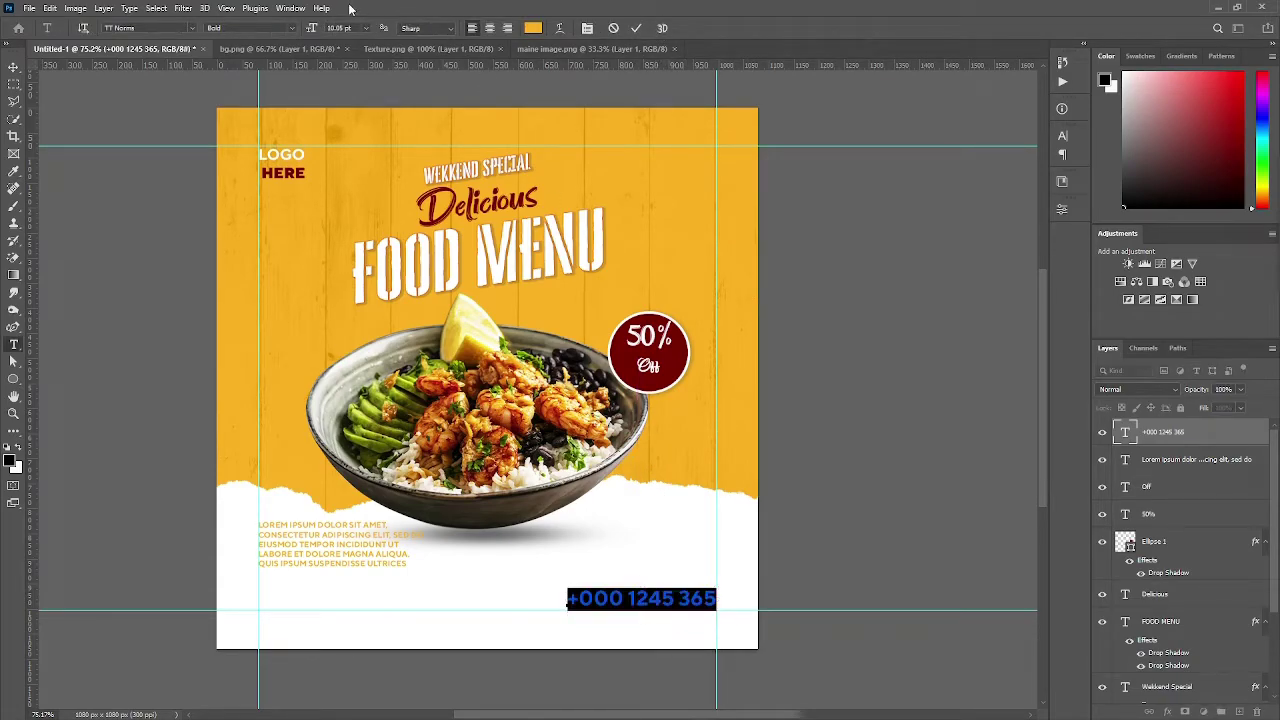
pyautogui.click(288, 28)
pyautogui.click(279, 203)
pyautogui.click(636, 28)
pyautogui.press('v')
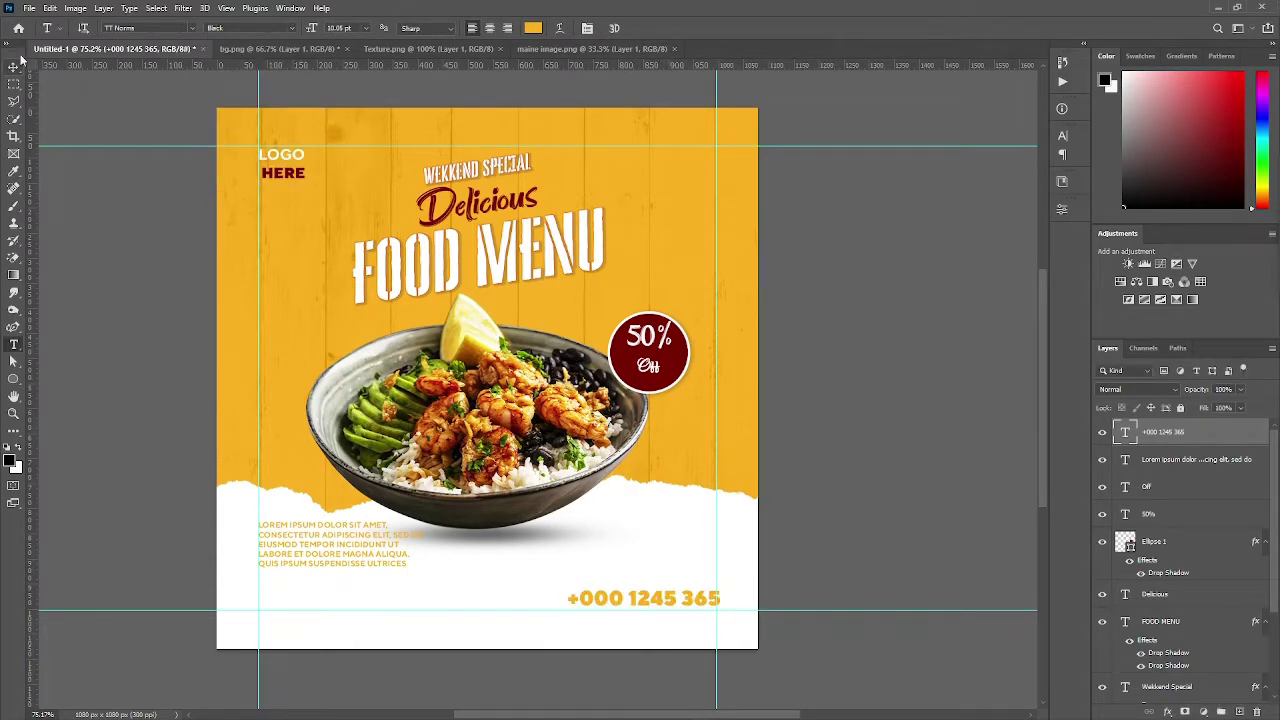
pyautogui.moveTo(669, 590); pyautogui.dragTo(671, 562)
pyautogui.doubleClick(671, 566)
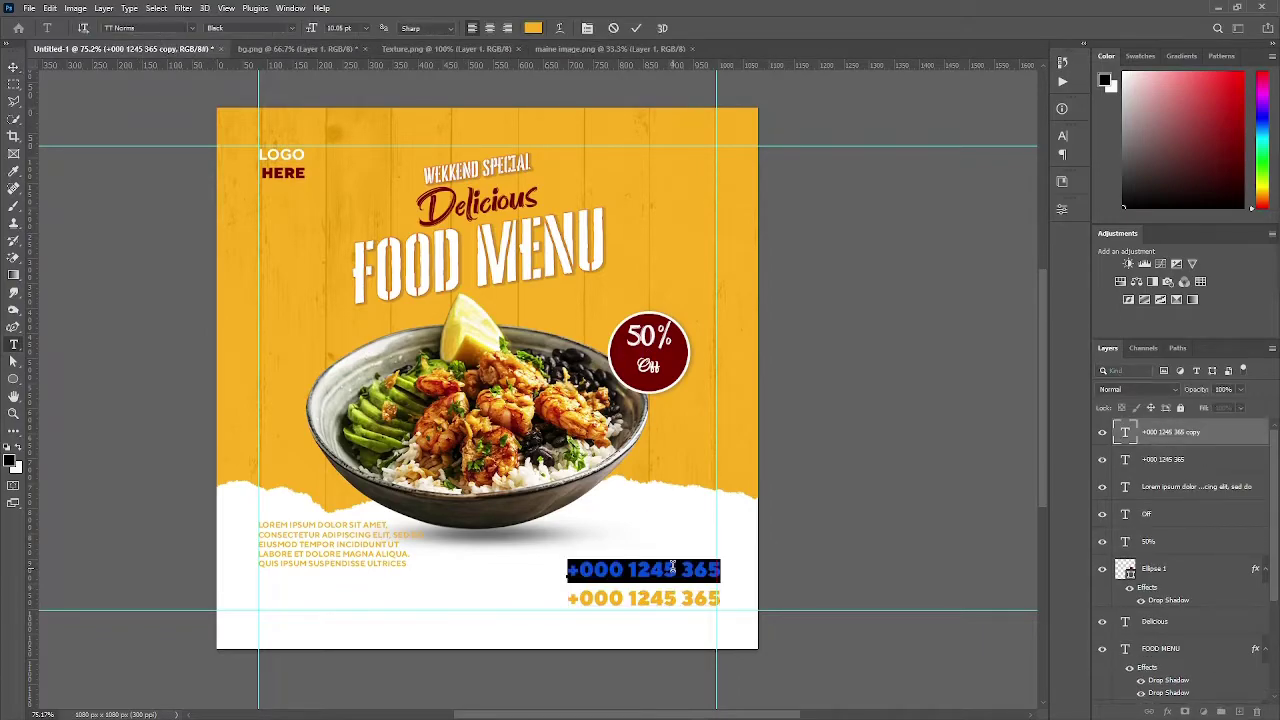
pyautogui.write('ww')
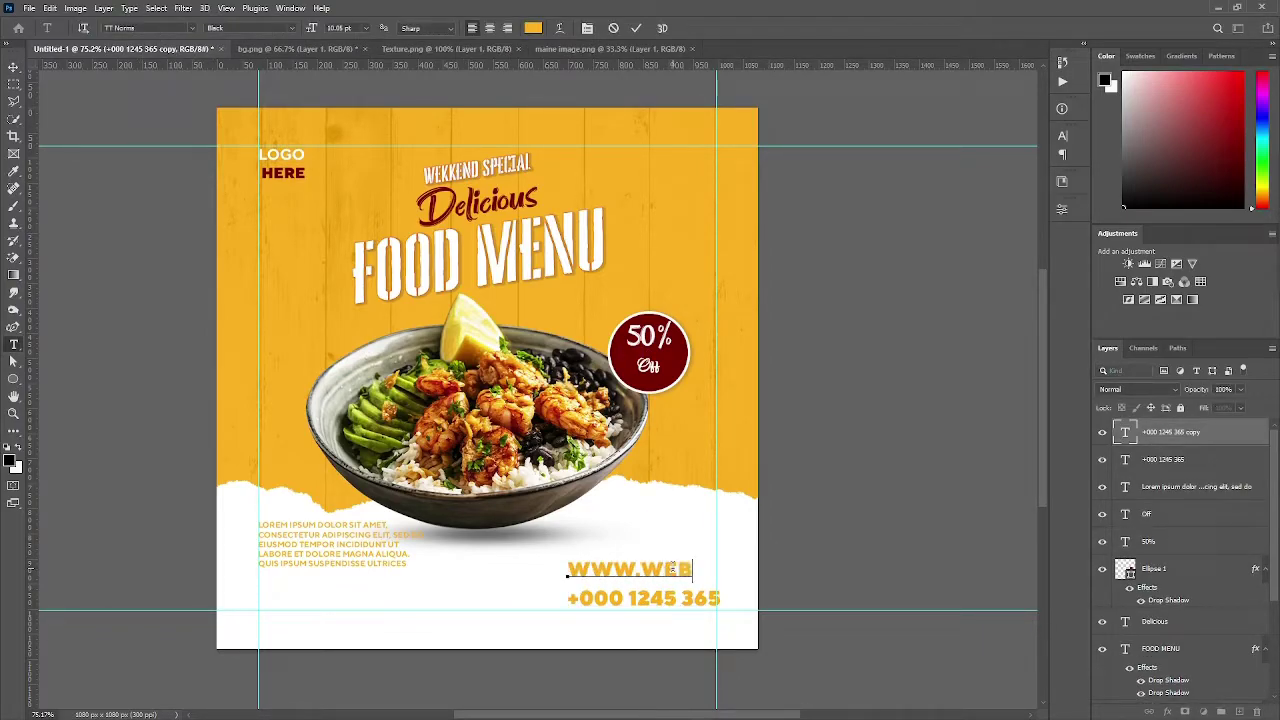
pyautogui.write('om')
pyautogui.hotkey('ctrl', 'a')
pyautogui.click(1062, 135)
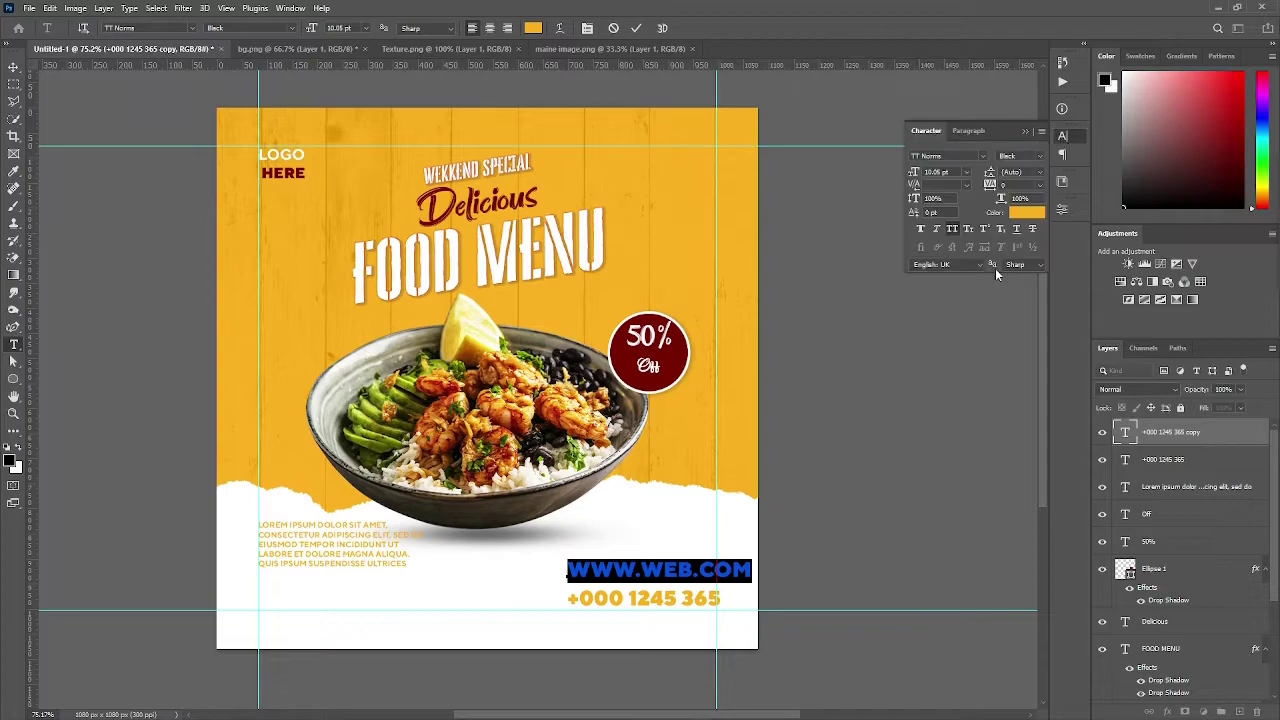
pyautogui.click(952, 228)
pyautogui.click(296, 29)
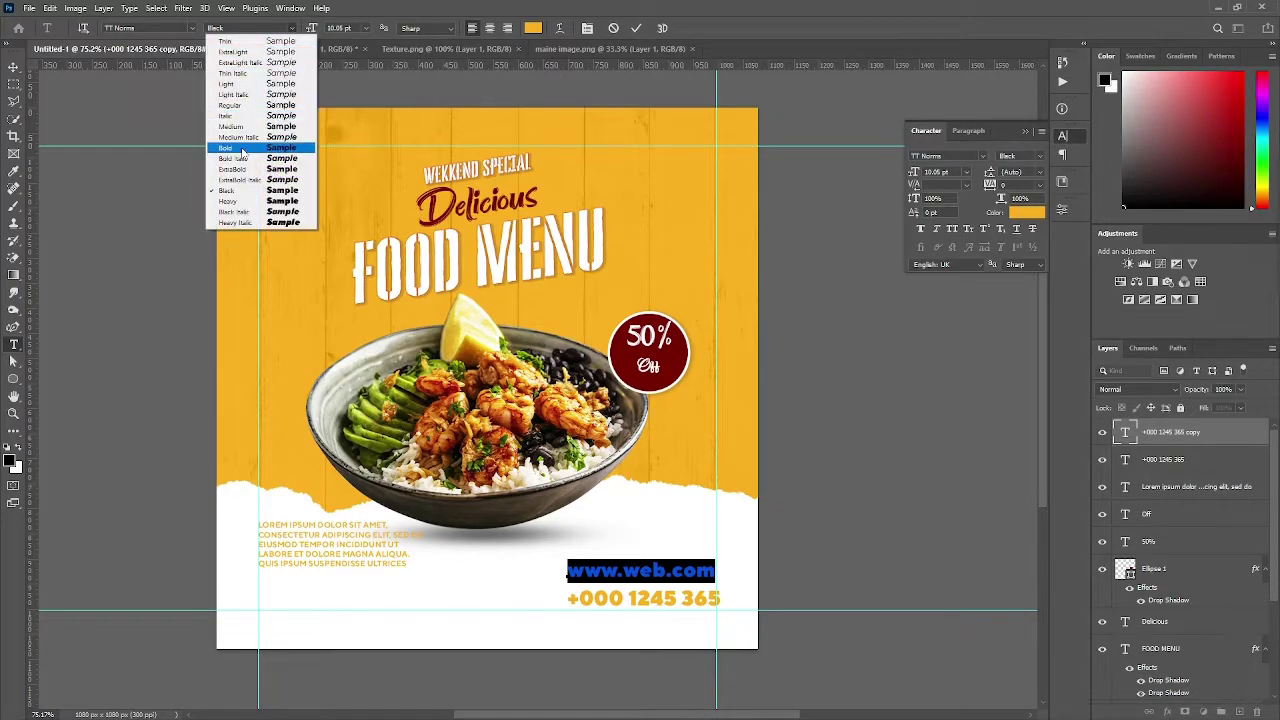
pyautogui.click(260, 135)
pyautogui.moveTo(1008, 199); pyautogui.dragTo(1024, 203)
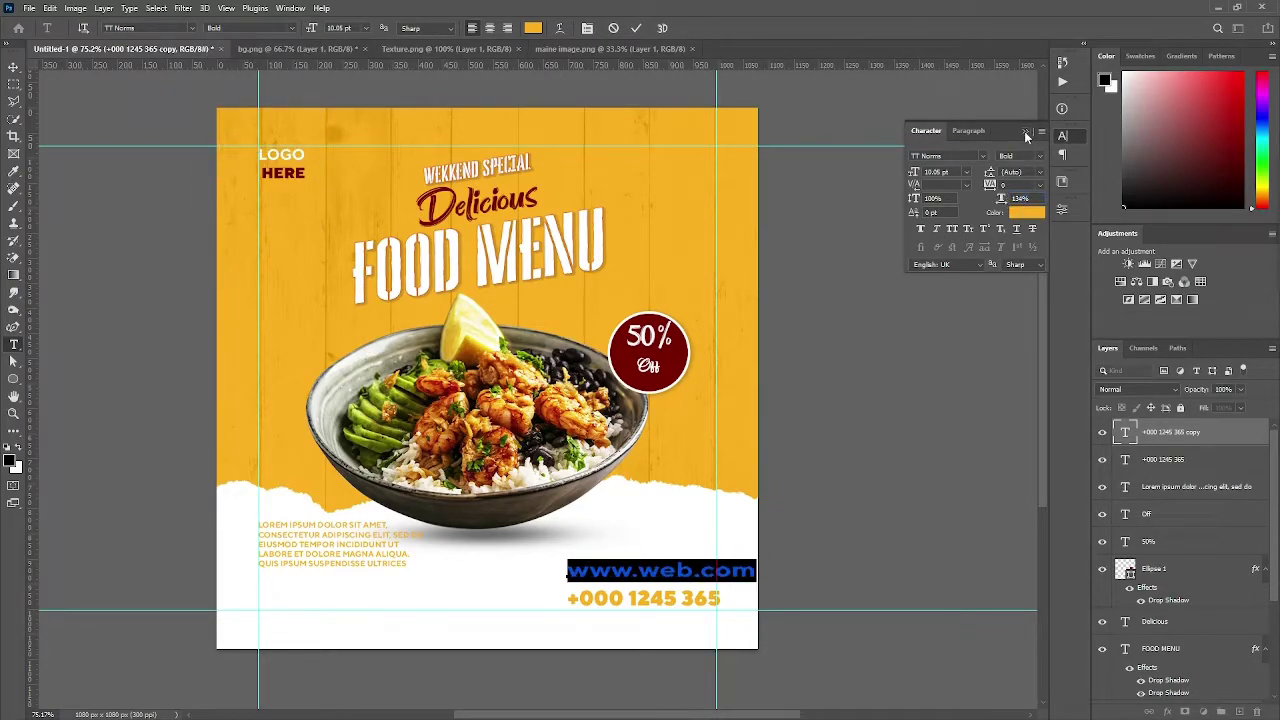
pyautogui.click(1026, 133)
pyautogui.click(533, 28)
pyautogui.click(660, 360)
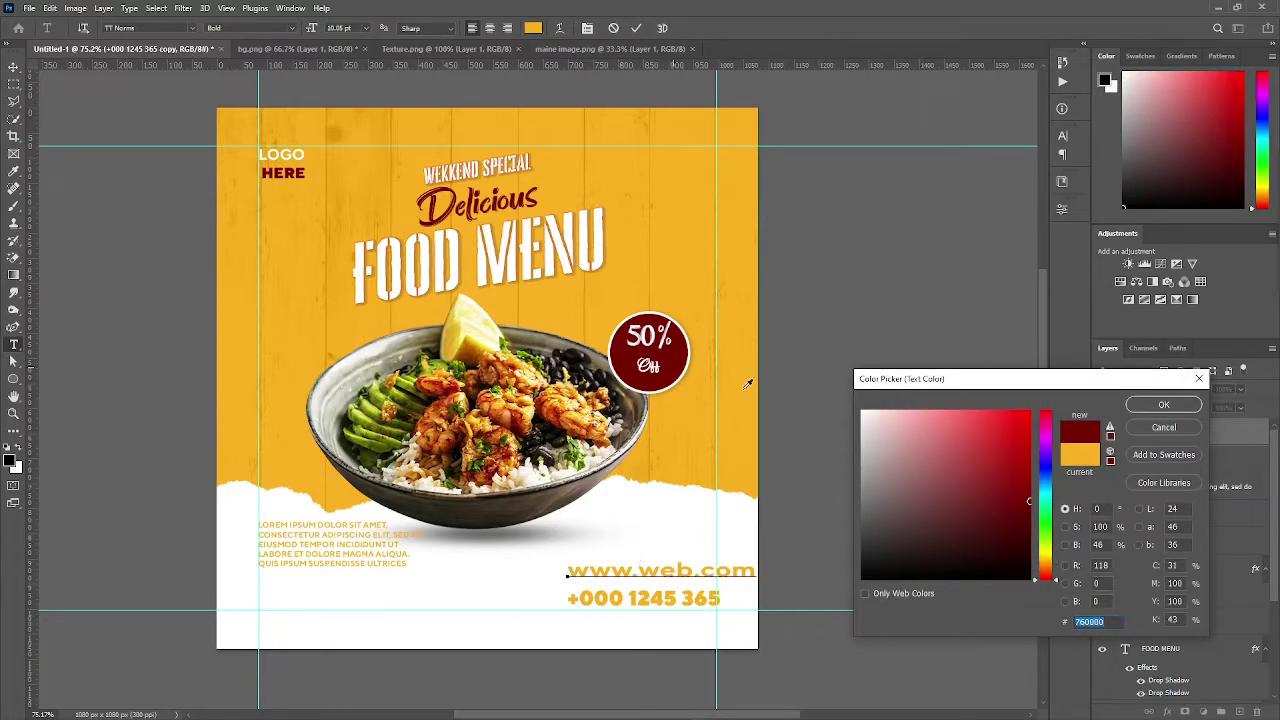
pyautogui.click(1164, 404)
pyautogui.press('v')
pyautogui.moveTo(640, 598)
pyautogui.mouseDown()
pyautogui.moveTo(640, 545)
pyautogui.moveTo(643, 598)
pyautogui.moveTo(621, 605)
pyautogui.mouseUp()
pyautogui.press('t')
pyautogui.hotkey('ctrl', 't')
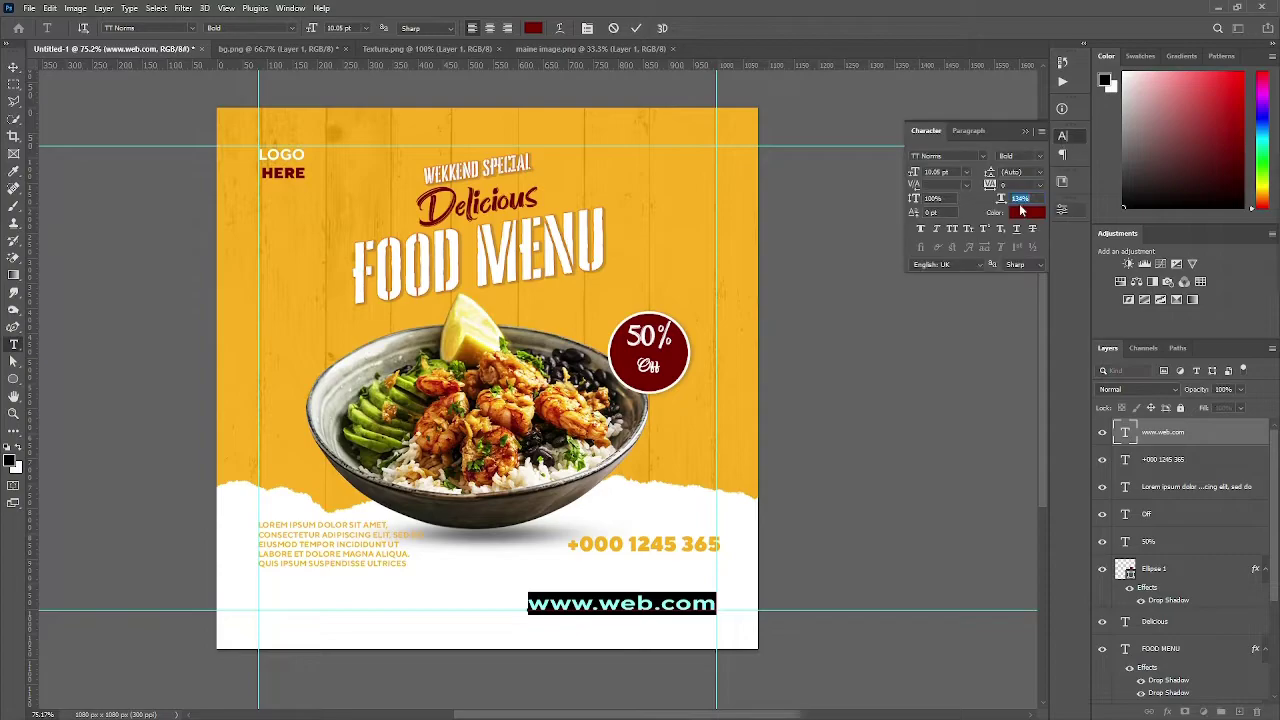
pyautogui.press('BackSpace')
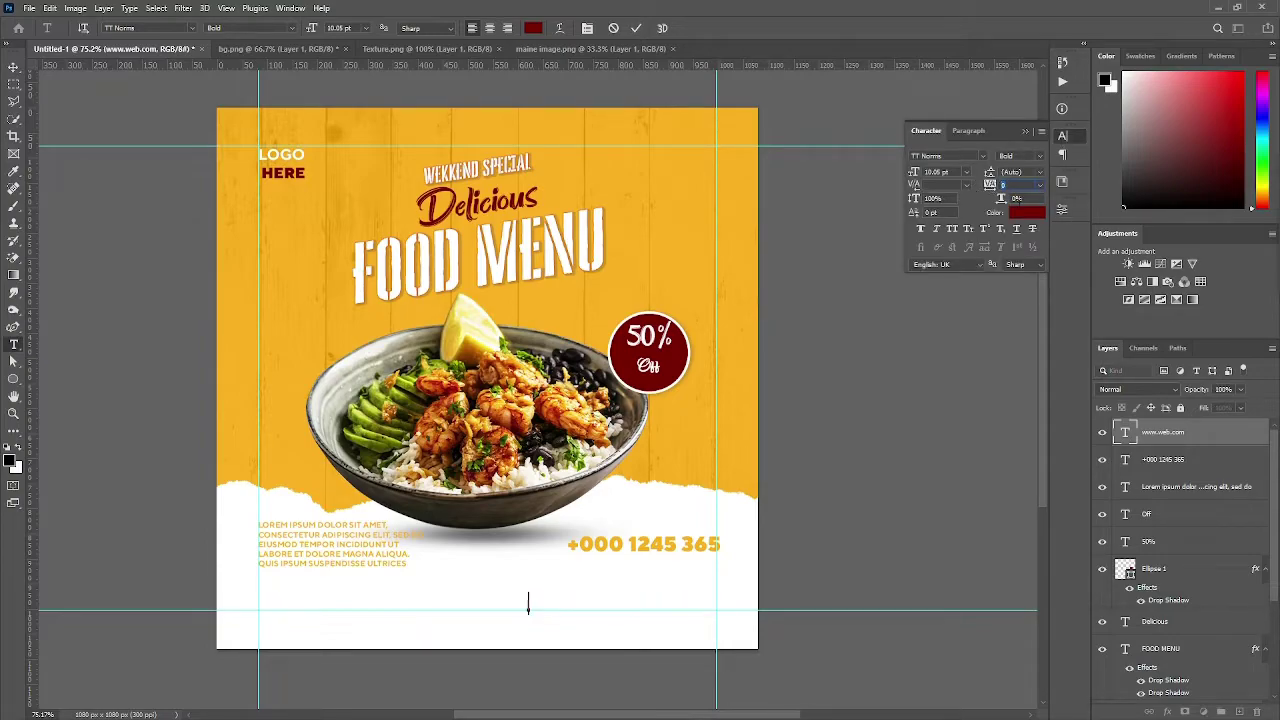
pyautogui.hotkey('ctrl', 'z')
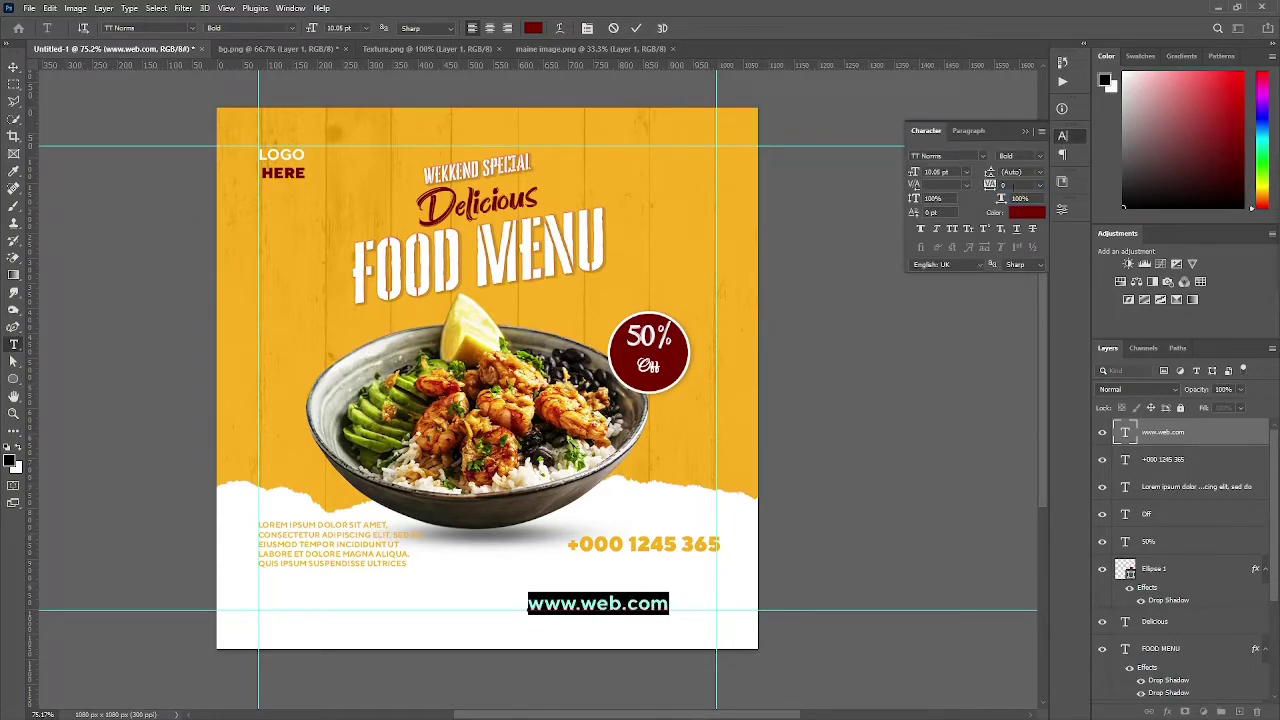
pyautogui.write('150')
pyautogui.click(637, 27)
pyautogui.moveTo(672, 608); pyautogui.dragTo(686, 608)
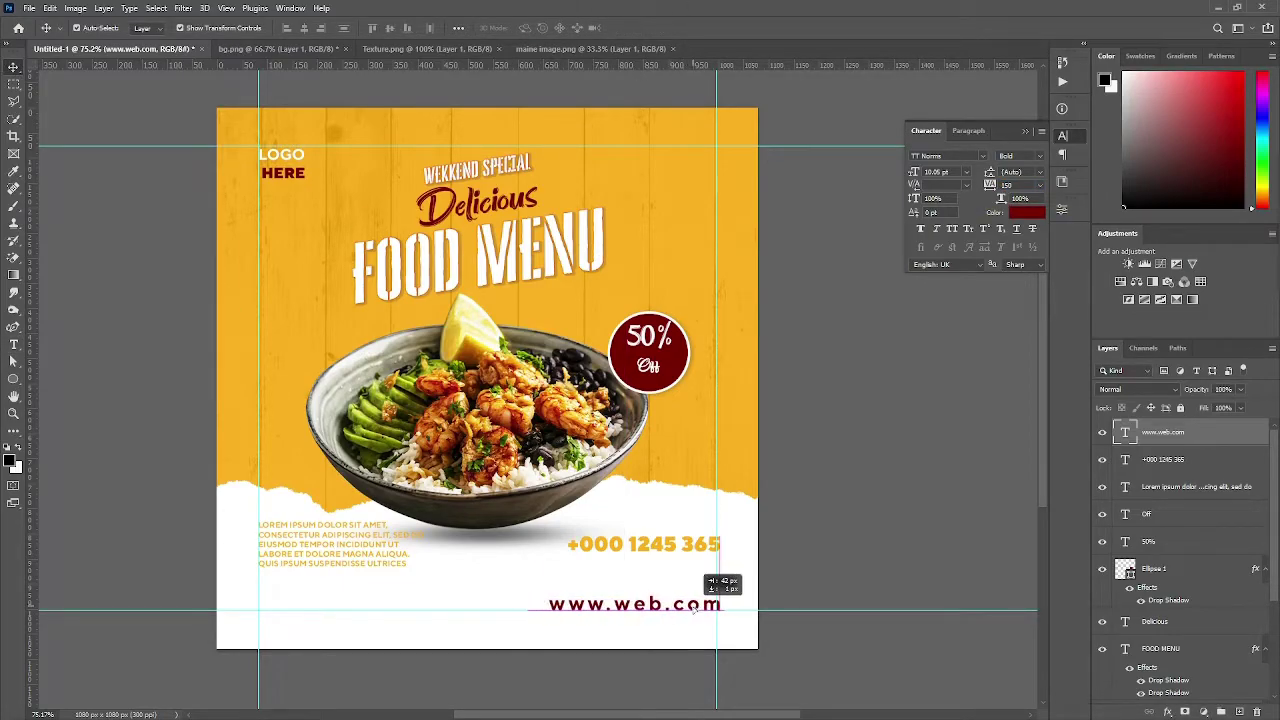
pyautogui.moveTo(701, 550); pyautogui.dragTo(693, 588)
# Step: Draw a rectangle under the body text with white fill, dark red outline and fully rounded corners
pyautogui.click(429, 634)
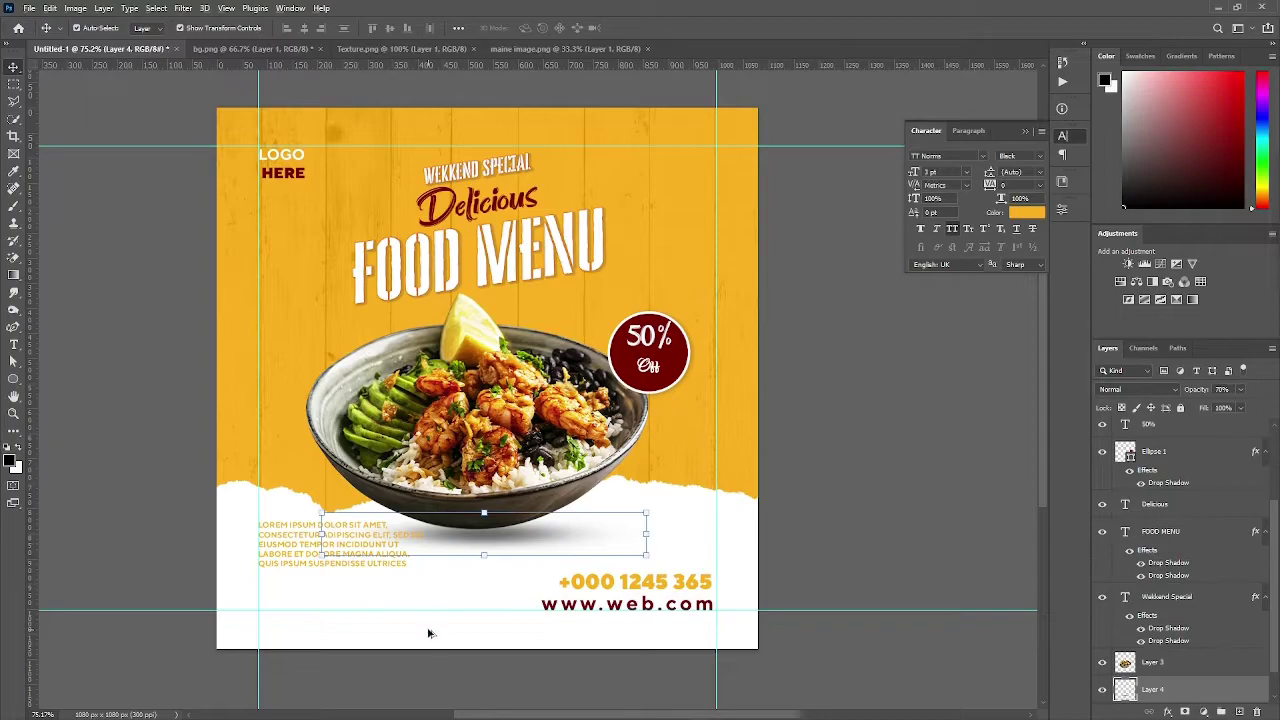
pyautogui.scroll(3, 571, 471)
pyautogui.press('u')
pyautogui.moveTo(305, 440); pyautogui.dragTo(458, 478)
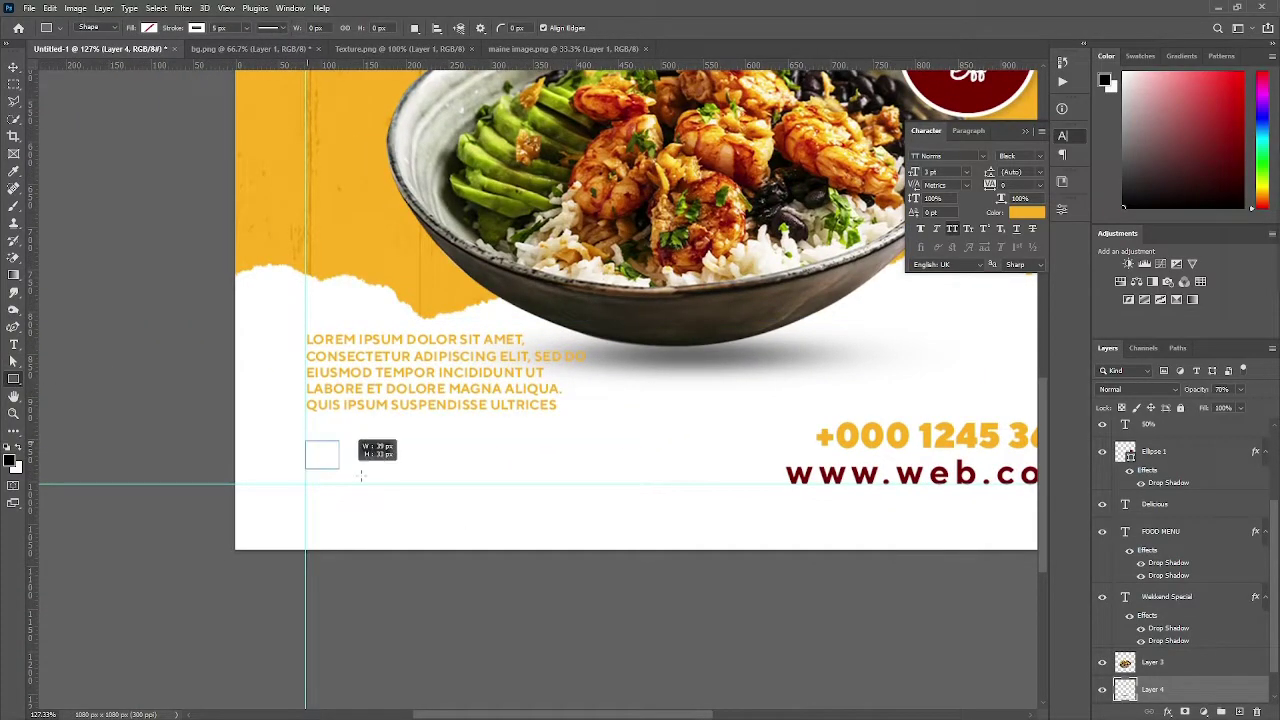
pyautogui.click(912, 366)
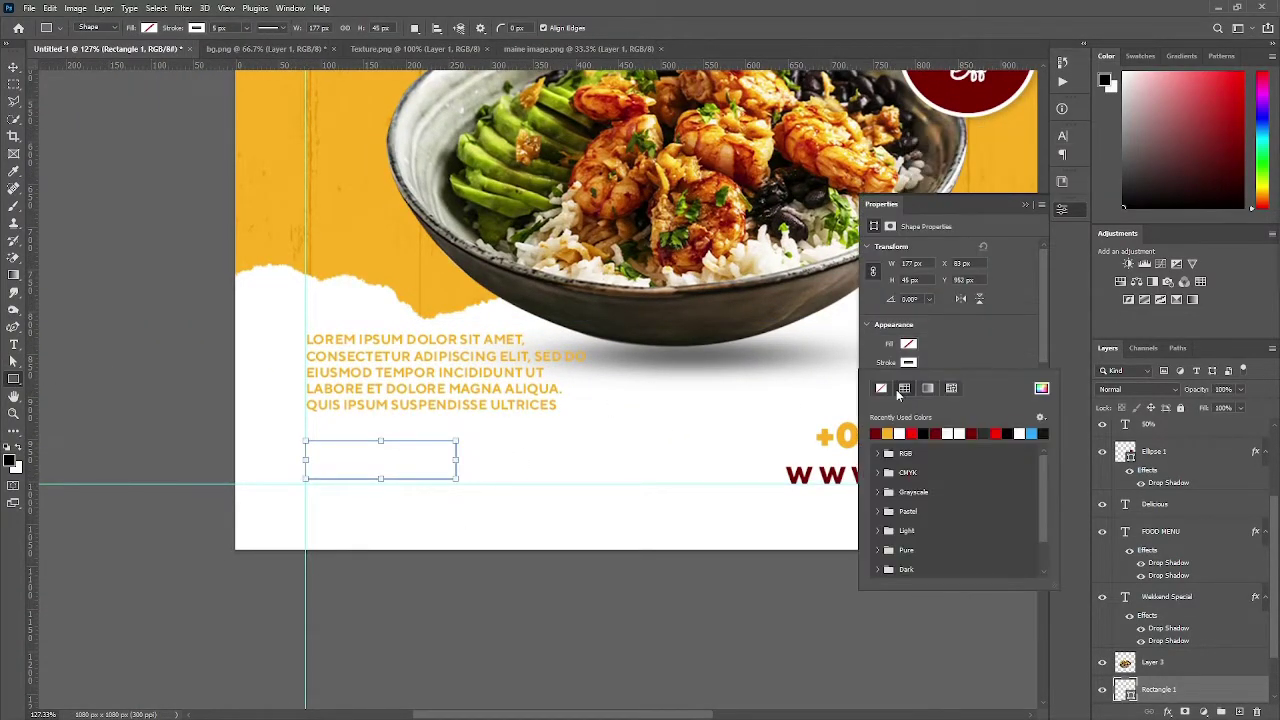
pyautogui.click(900, 396)
pyautogui.click(908, 344)
pyautogui.click(905, 414)
pyautogui.click(910, 364)
pyautogui.click(876, 433)
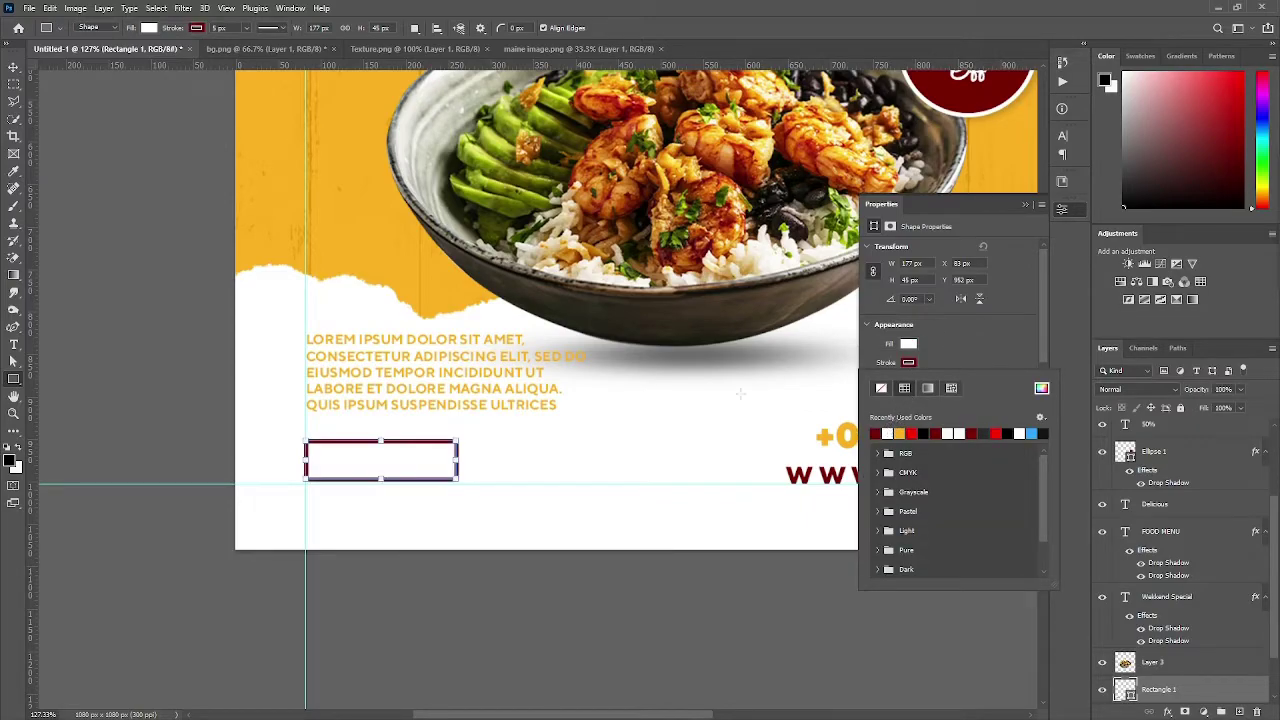
pyautogui.click(14, 68)
pyautogui.moveTo(915, 416); pyautogui.dragTo(935, 416)
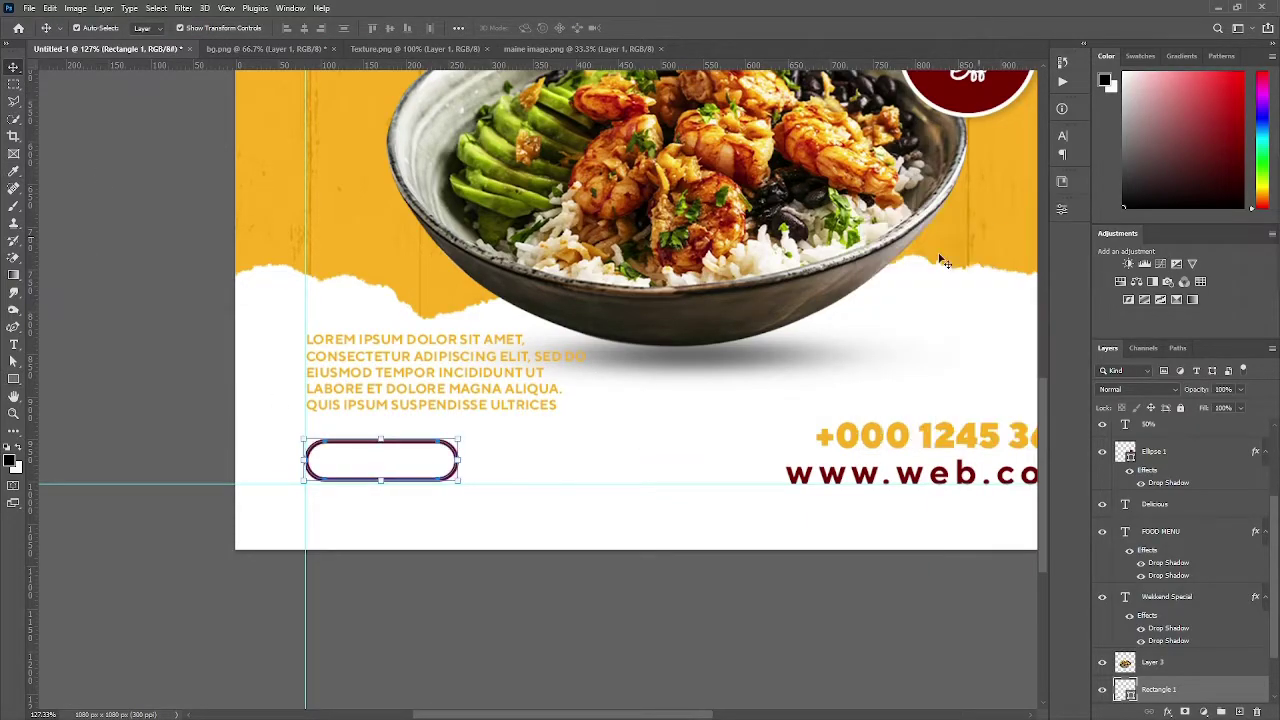
# Step: Add SHOP NOW text and move it into the rounded button
pyautogui.press('t')
pyautogui.click(520, 450)
pyautogui.write('SHOP NOW')
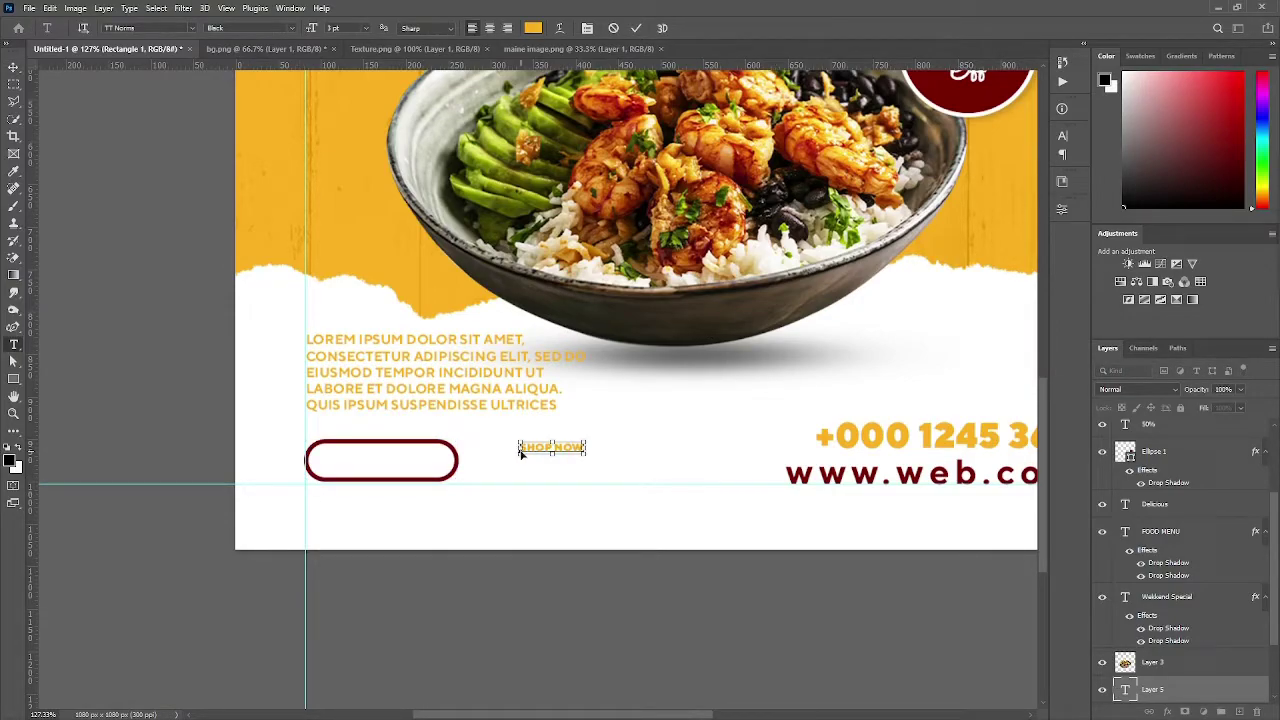
pyautogui.hotkey('ctrl', 'a')
pyautogui.click(533, 28)
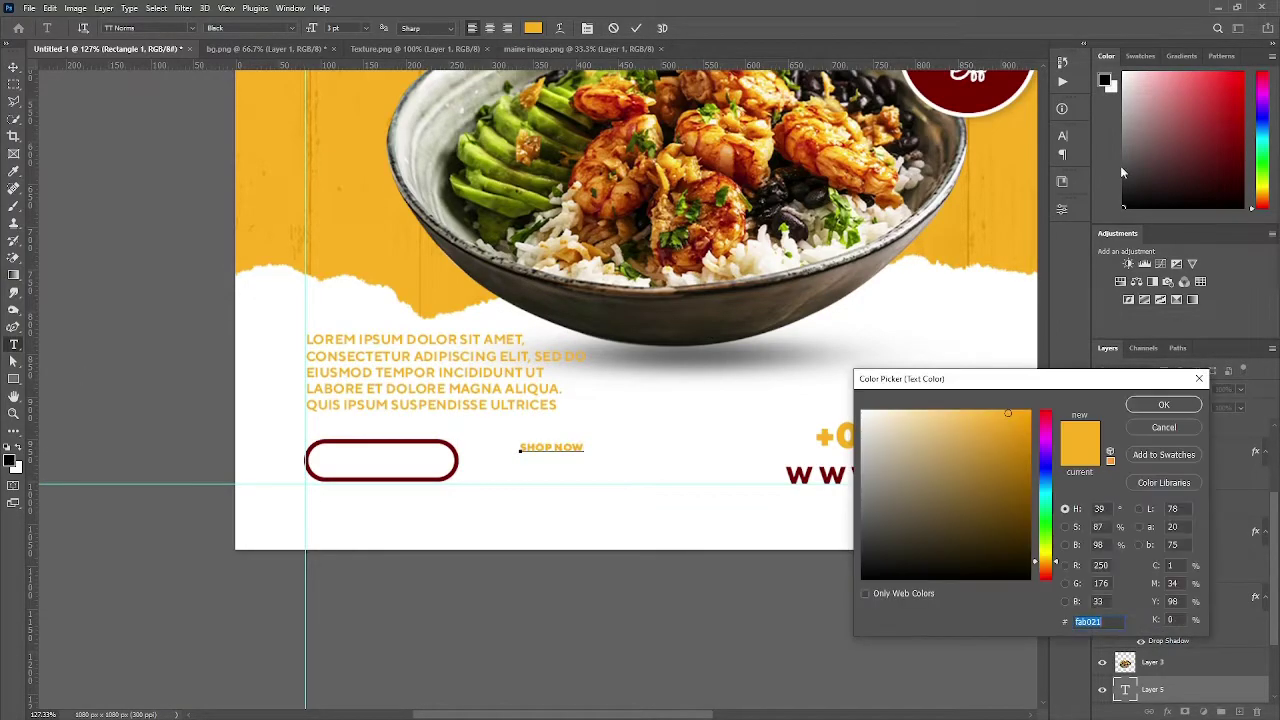
pyautogui.click(1031, 500)
pyautogui.click(1166, 403)
pyautogui.click(13, 66)
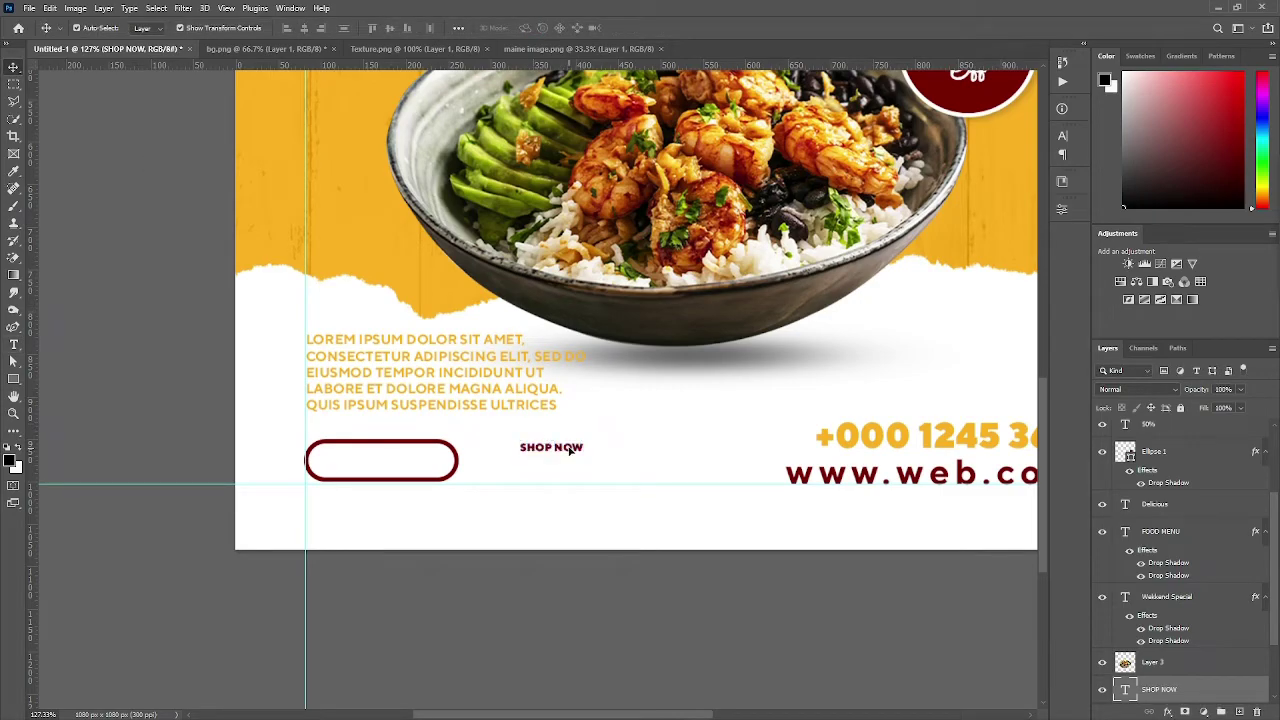
pyautogui.moveTo(570, 450)
pyautogui.mouseDown()
pyautogui.moveTo(375, 462)
pyautogui.moveTo(480, 446)
pyautogui.mouseUp()
# Step: Enlarge SHOP NOW to fill the button and centre it horizontally and vertically
pyautogui.hotkey('ctrl', 't')
pyautogui.moveTo(400, 460); pyautogui.dragTo(410, 461)
pyautogui.press('Return')
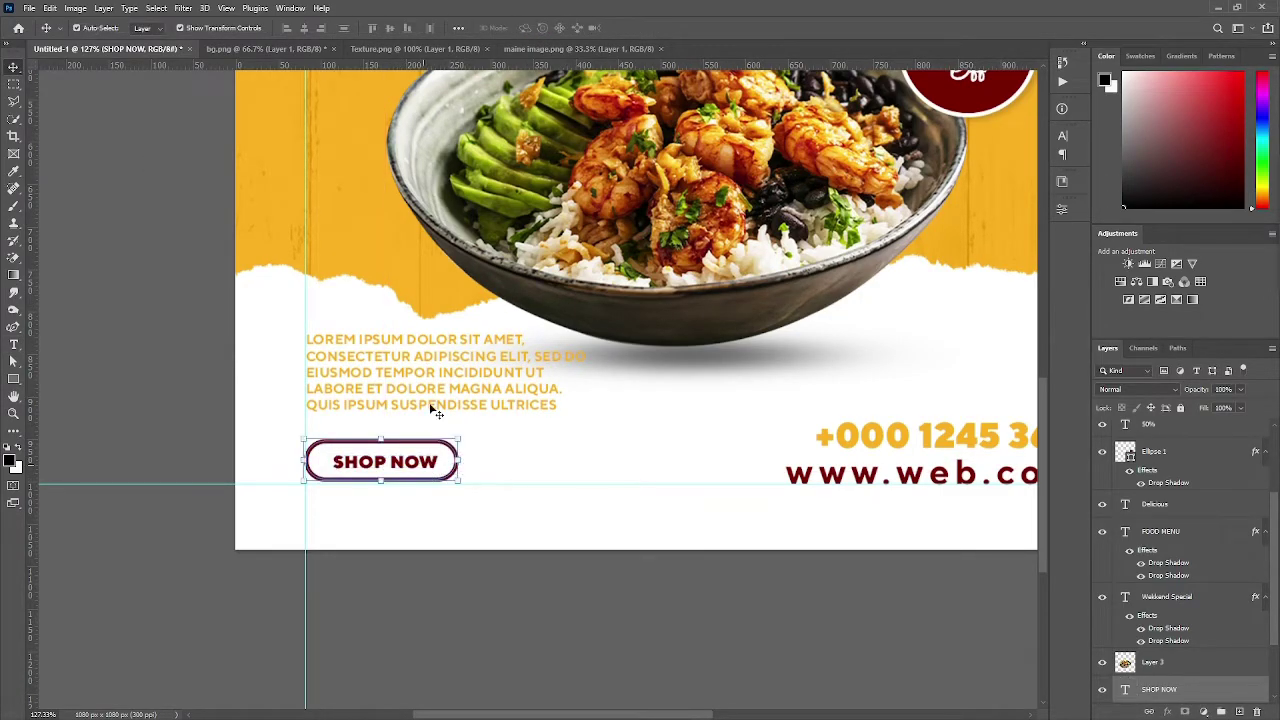
pyautogui.keyDown('shift'); pyautogui.click(435, 412); pyautogui.keyUp('shift')
pyautogui.click(304, 28)
pyautogui.click(389, 28)
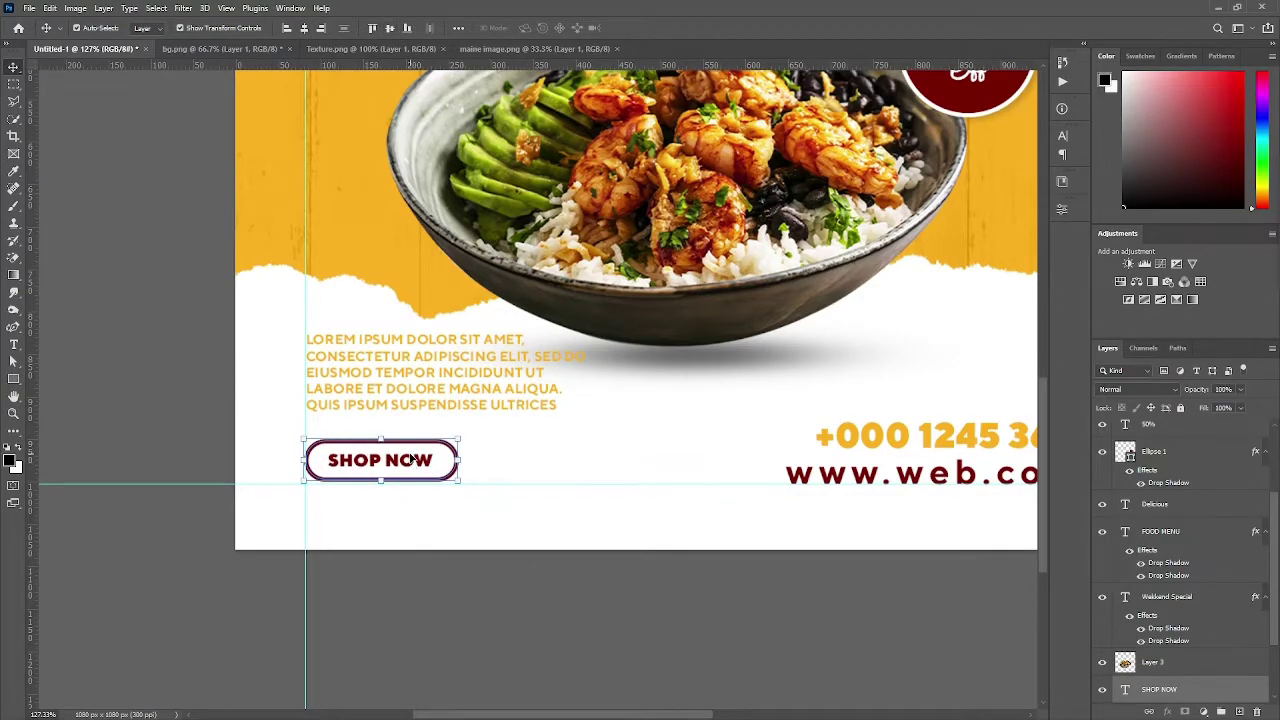
# Step: Recolour SHOP NOW yellow and fit the whole design on screen
pyautogui.click(412, 458)
pyautogui.press('t')
pyautogui.click(533, 28)
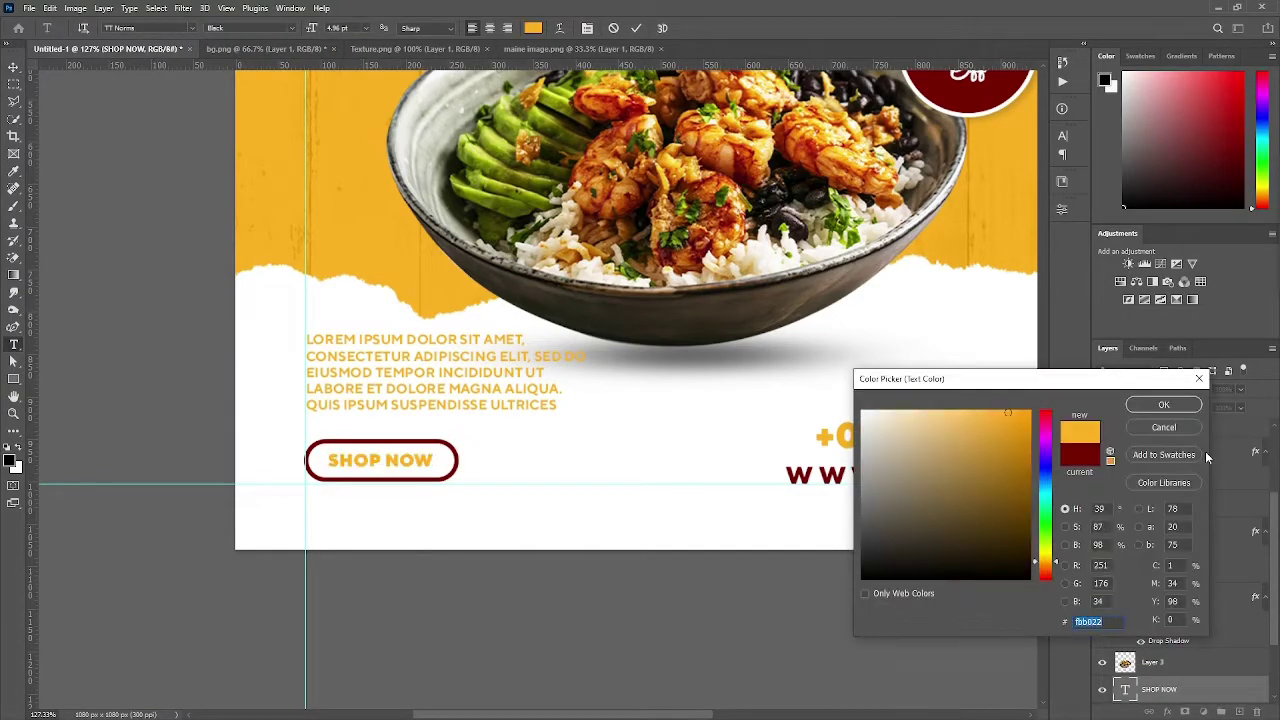
pyautogui.click(1164, 404)
pyautogui.press('Escape')
pyautogui.press('v')
pyautogui.hotkey('ctrl', '0')
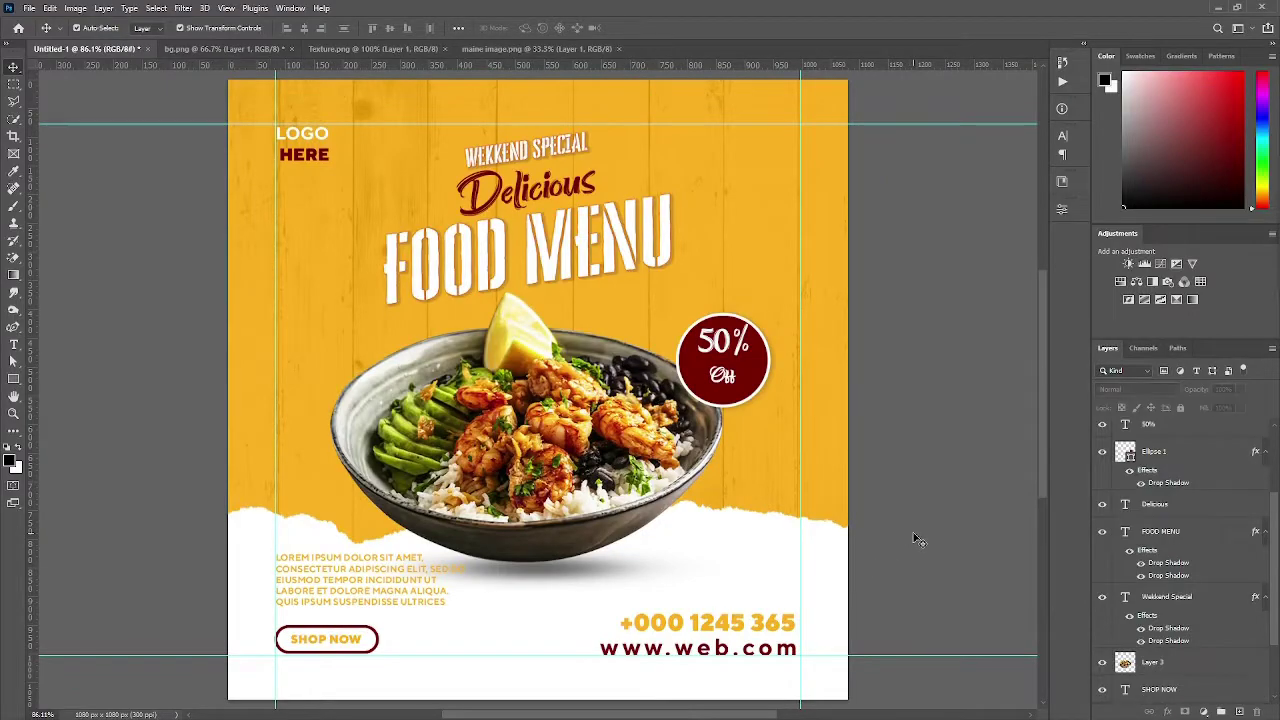